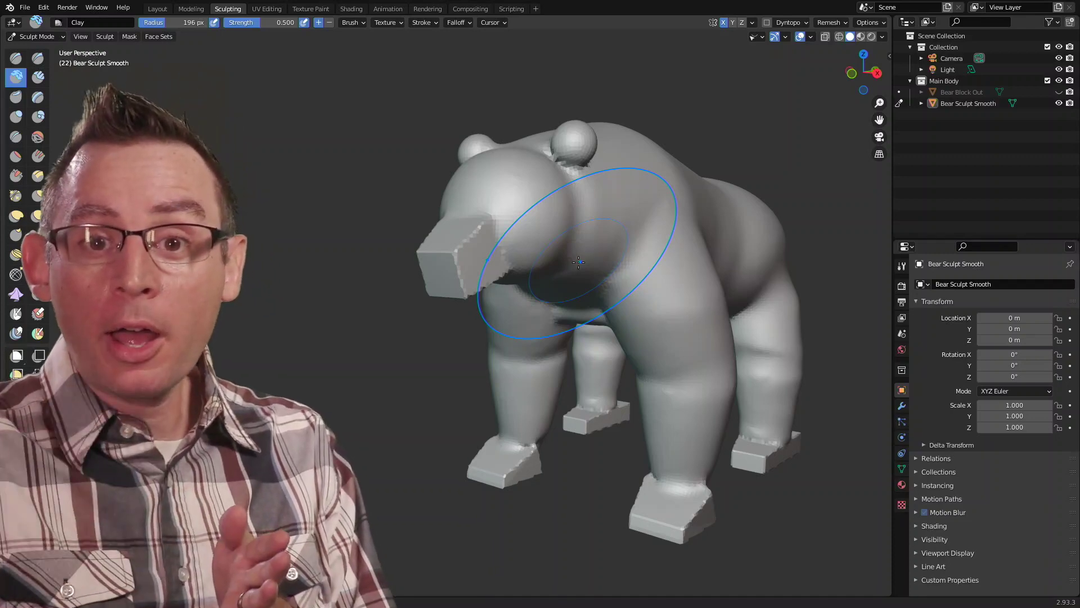
pyautogui.moveTo(708, 316)
pyautogui.mouseDown(button='middle')
pyautogui.moveTo(656, 313)
pyautogui.moveTo(688, 265)
pyautogui.moveTo(663, 241)
pyautogui.moveTo(700, 318)
pyautogui.moveTo(665, 301)
pyautogui.mouseUp(button='middle')
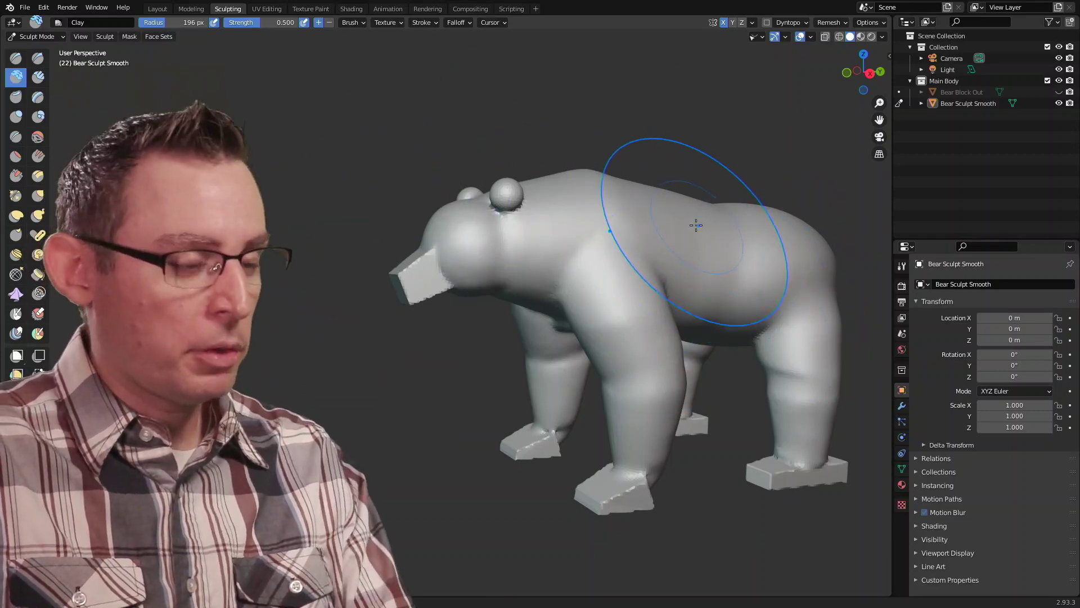
pyautogui.moveTo(689, 258); pyautogui.dragTo(589, 238, button='middle')
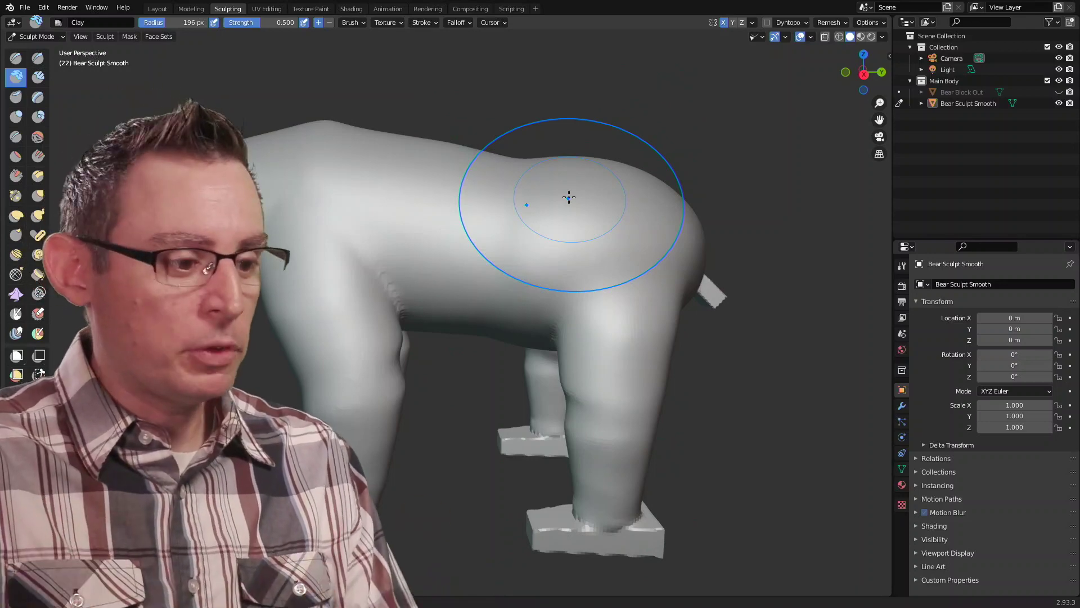
pyautogui.moveTo(603, 282)
pyautogui.mouseDown(button='middle')
pyautogui.moveTo(700, 270)
pyautogui.moveTo(687, 282)
pyautogui.moveTo(719, 285)
pyautogui.mouseUp(button='middle')
pyautogui.scroll(-1, 675, 282)
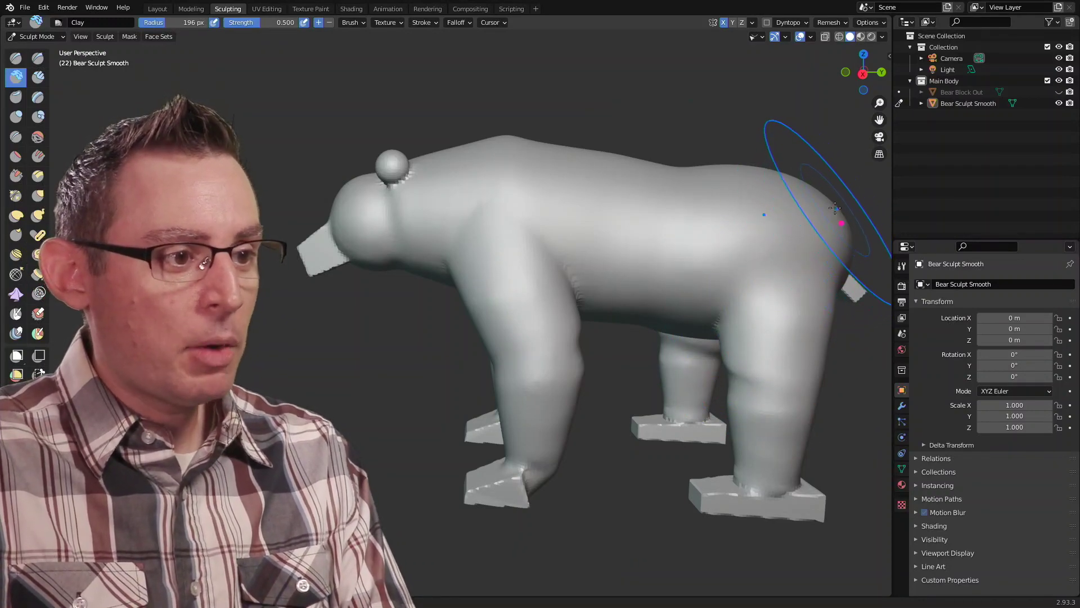
pyautogui.click(847, 241)
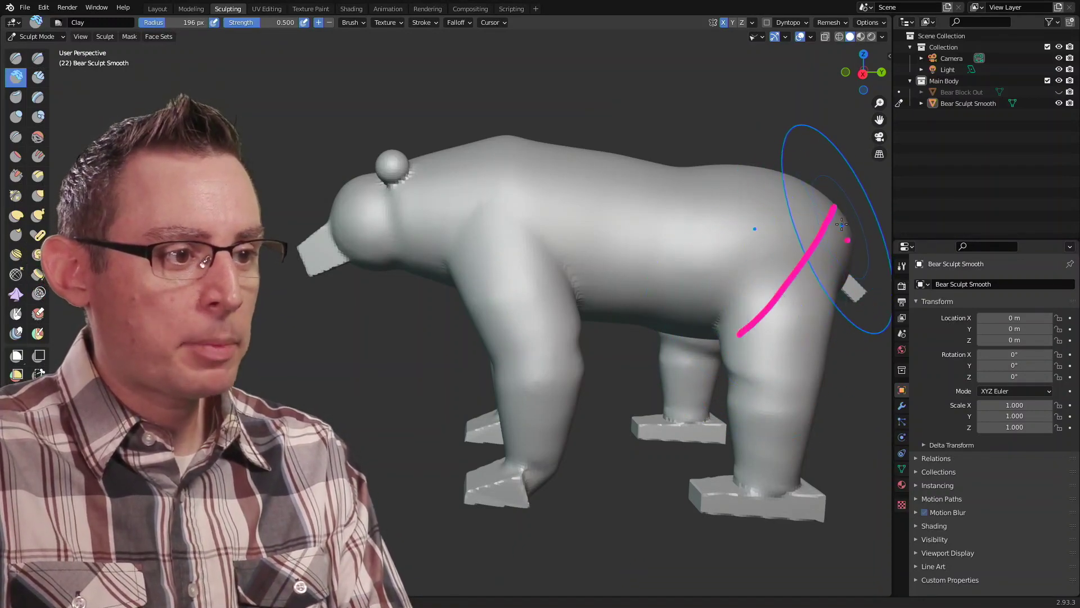
pyautogui.moveTo(802, 285); pyautogui.dragTo(729, 355)
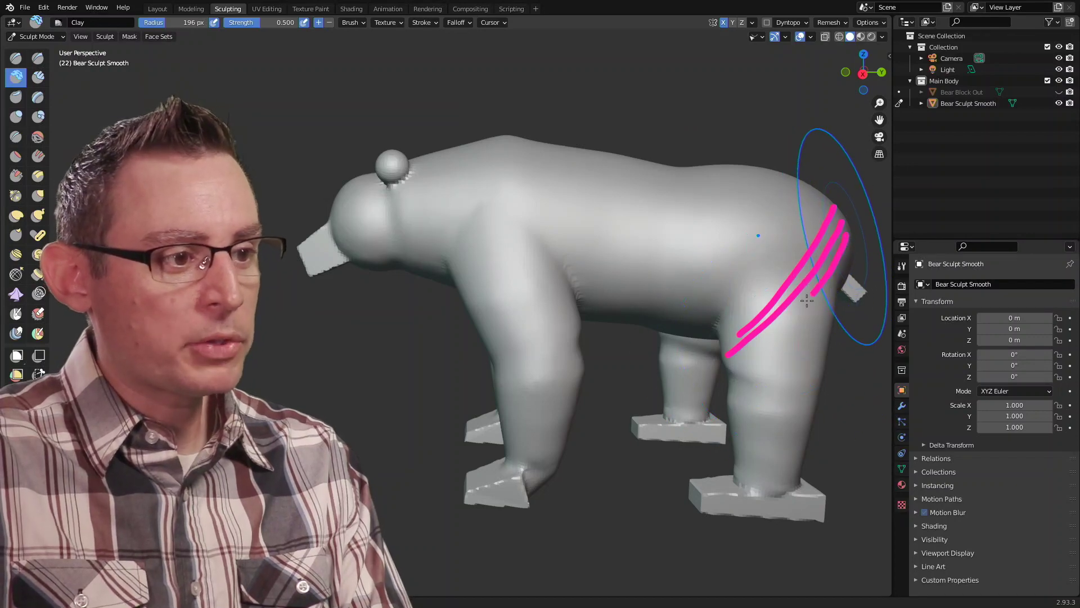
pyautogui.moveTo(743, 353); pyautogui.dragTo(728, 358)
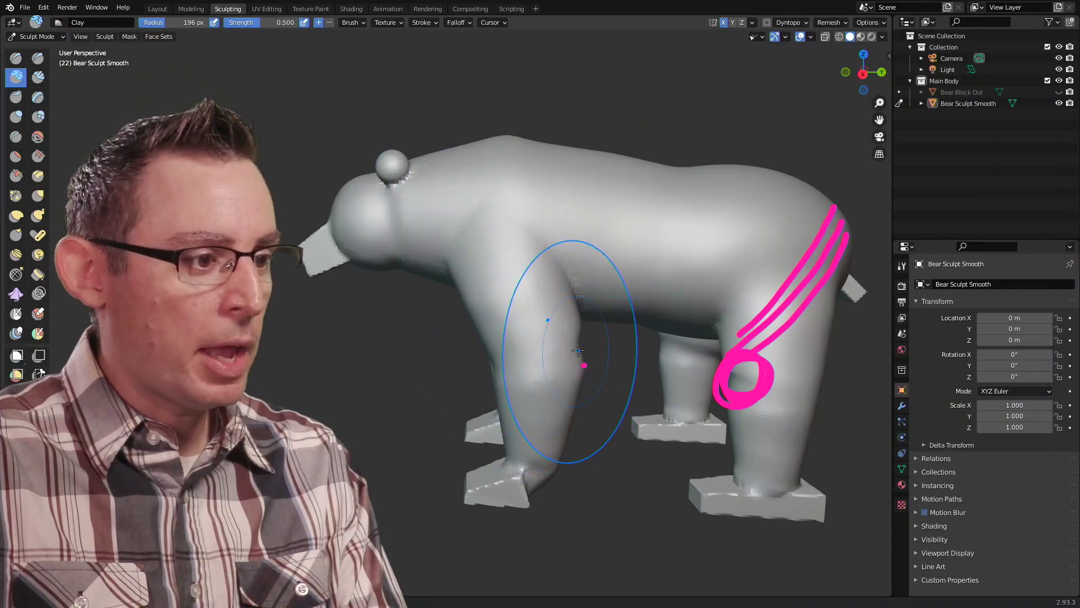
pyautogui.moveTo(585, 365); pyautogui.dragTo(577, 352)
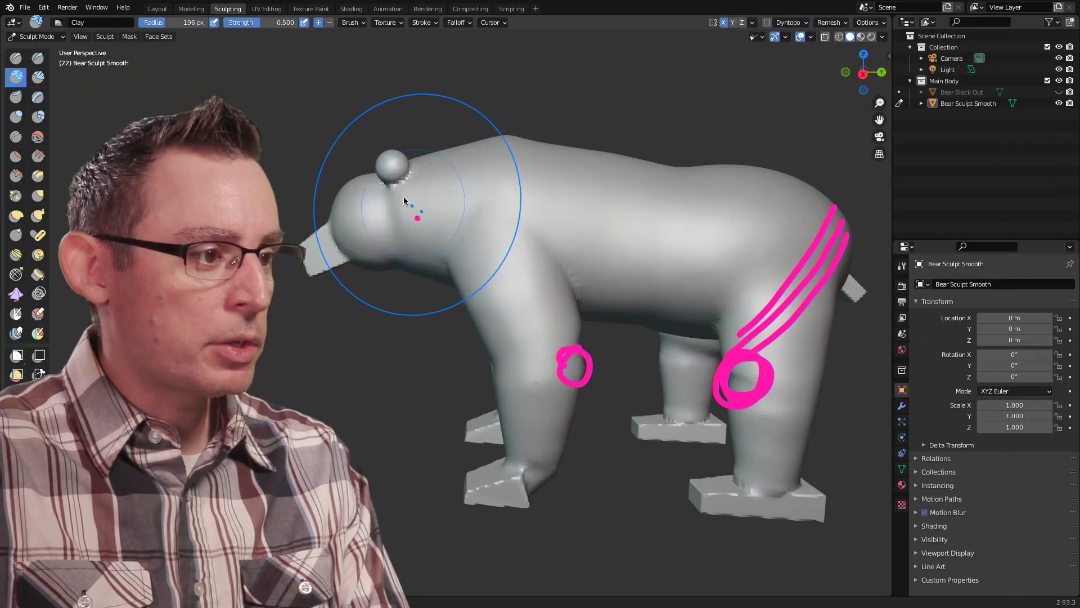
pyautogui.moveTo(415, 195)
pyautogui.mouseDown()
pyautogui.moveTo(433, 222)
pyautogui.moveTo(439, 195)
pyautogui.mouseUp()
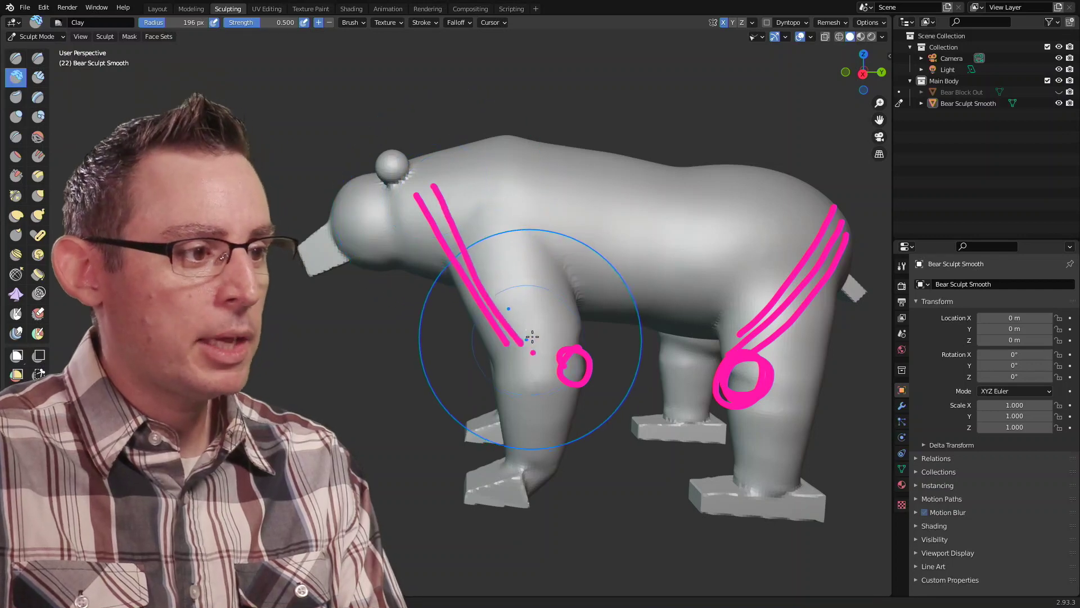
pyautogui.moveTo(479, 256)
pyautogui.mouseDown()
pyautogui.moveTo(526, 176)
pyautogui.moveTo(529, 144)
pyautogui.moveTo(554, 167)
pyautogui.moveTo(493, 258)
pyautogui.moveTo(562, 359)
pyautogui.mouseUp()
pyautogui.moveTo(514, 247); pyautogui.dragTo(571, 345)
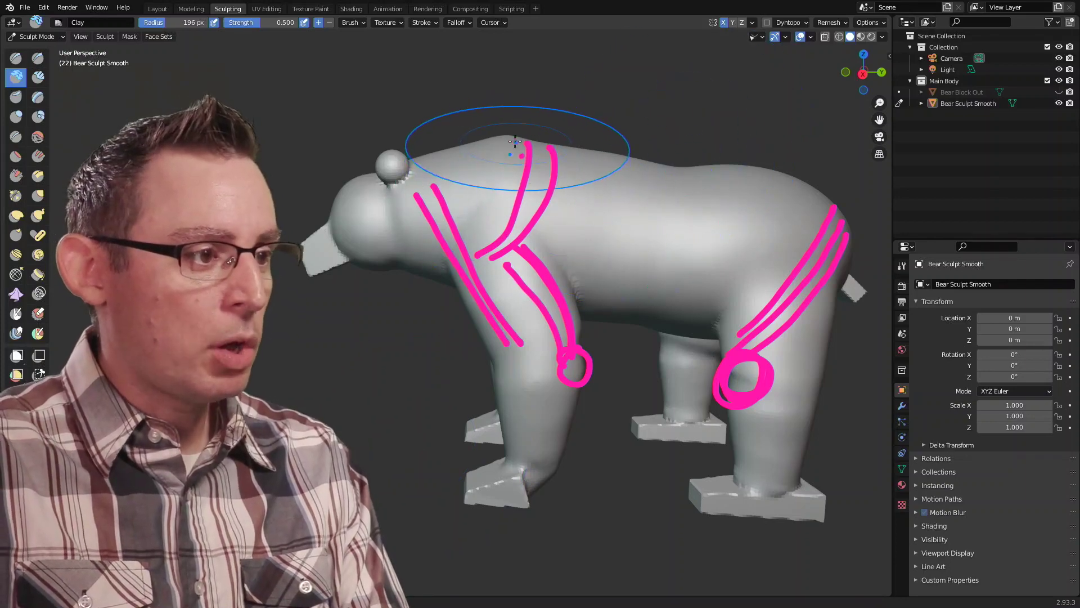
pyautogui.moveTo(507, 145); pyautogui.dragTo(472, 257)
pyautogui.moveTo(516, 142); pyautogui.dragTo(466, 274)
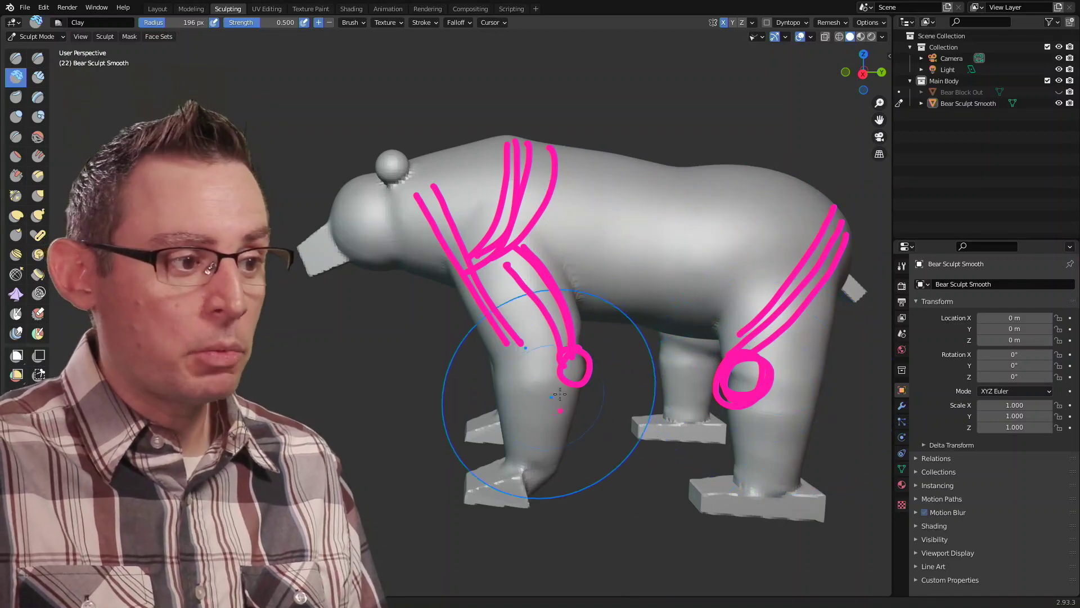
pyautogui.moveTo(556, 393)
pyautogui.mouseDown()
pyautogui.moveTo(516, 453)
pyautogui.moveTo(541, 465)
pyautogui.mouseUp()
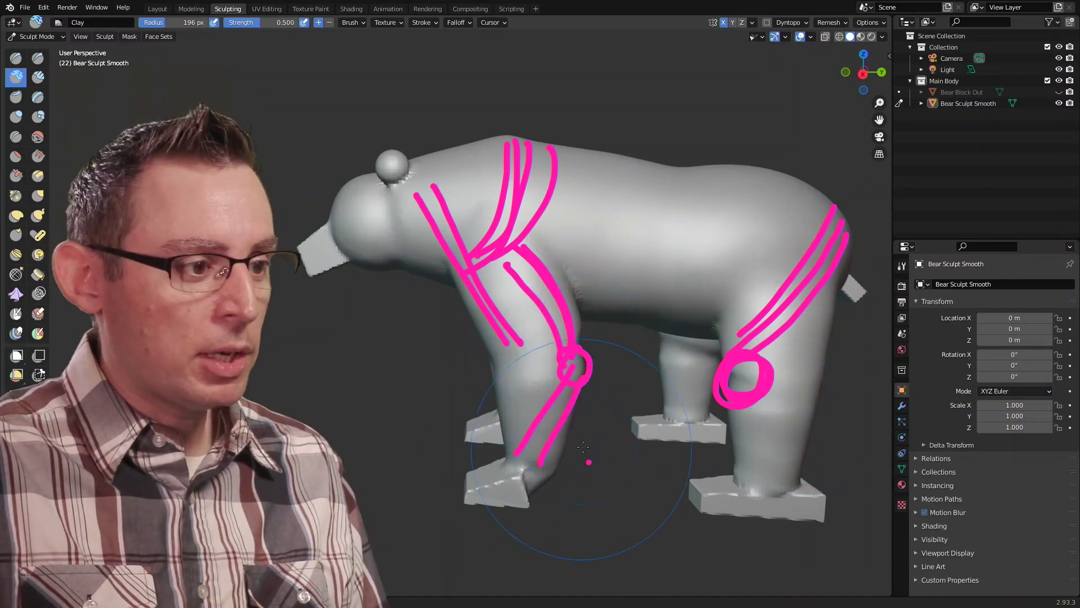
pyautogui.moveTo(575, 378); pyautogui.dragTo(519, 478)
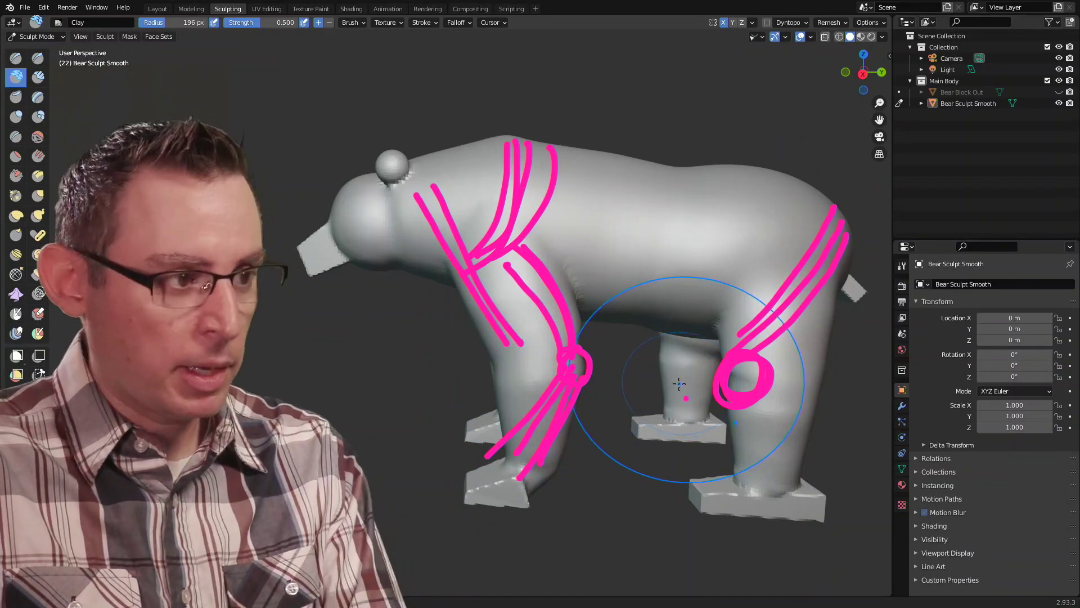
pyautogui.hotkey('ctrl', 'z')
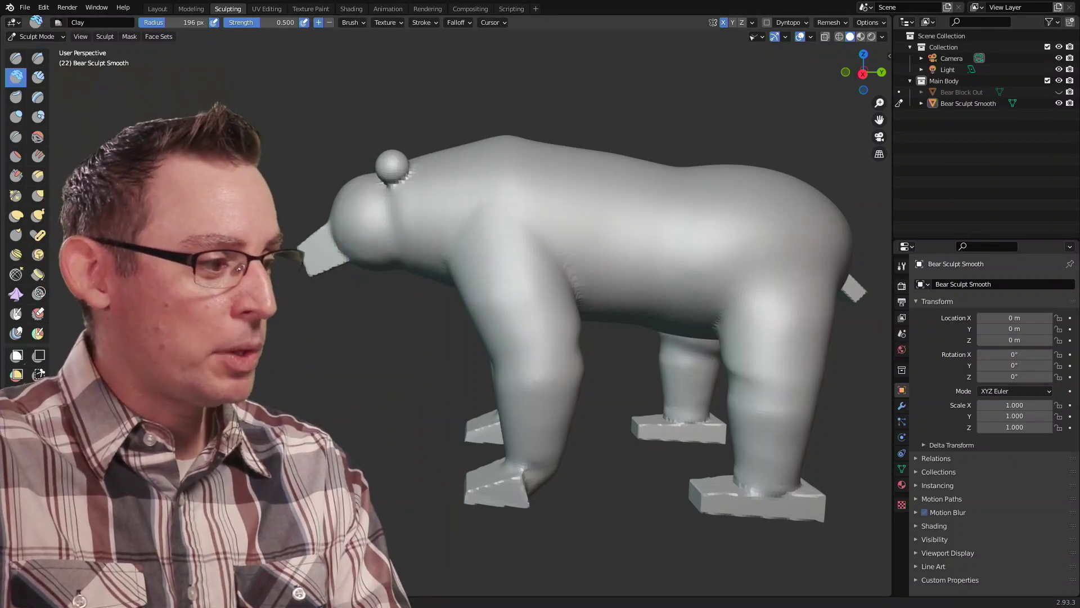
# - Draw a wavy trial stroke along the bear's flank with the Annotate tool and increase its thickness
pyautogui.click(16, 502)
pyautogui.moveTo(508, 251)
pyautogui.mouseDown()
pyautogui.moveTo(548, 203)
pyautogui.moveTo(685, 251)
pyautogui.moveTo(750, 186)
pyautogui.mouseUp()
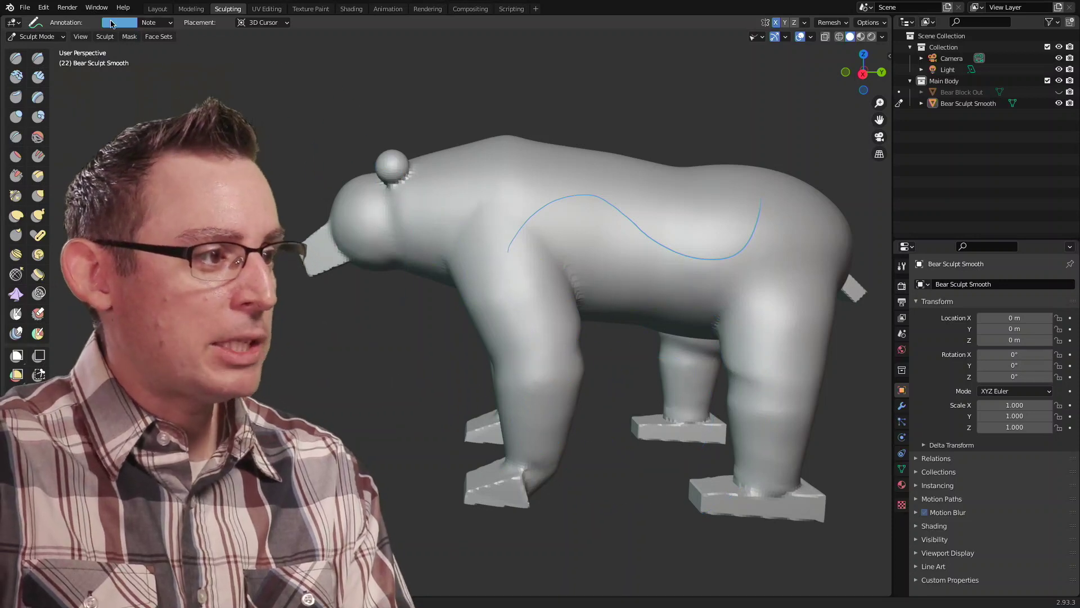
pyautogui.click(156, 23)
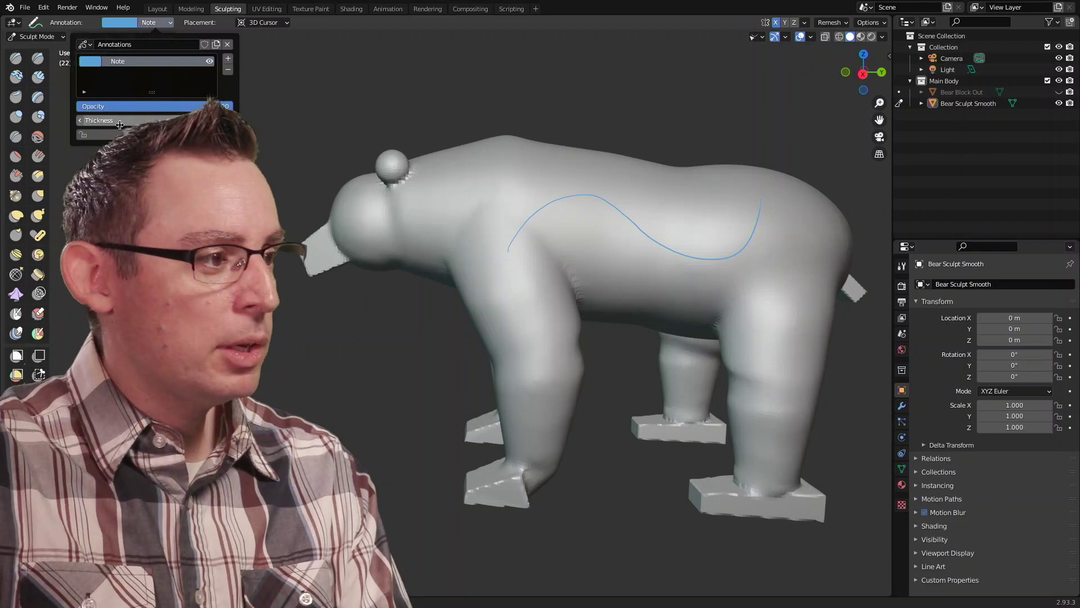
pyautogui.moveTo(126, 123); pyautogui.dragTo(139, 119)
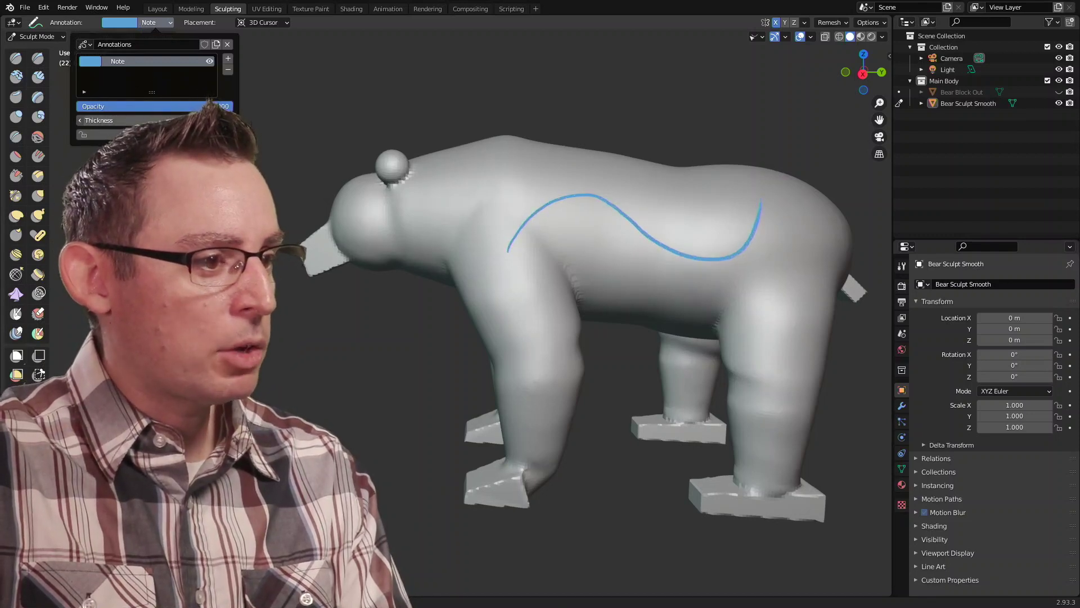
# - Try magenta as the annotation colour, and undo the trial annotation on the flank
pyautogui.click(94, 62)
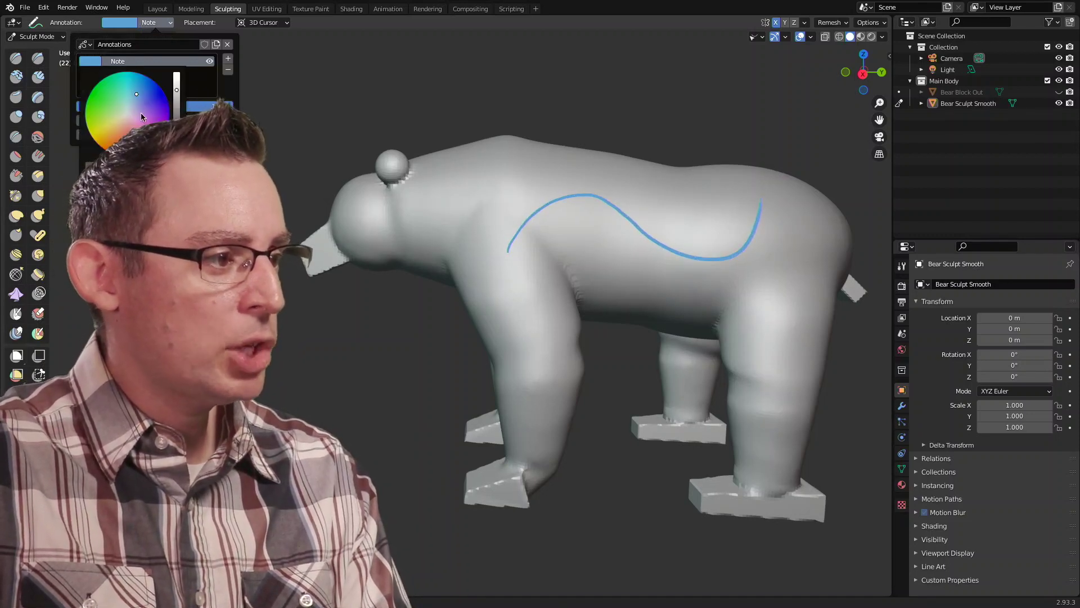
pyautogui.click(100, 138)
pyautogui.moveTo(557, 307)
pyautogui.mouseDown(button='middle')
pyautogui.moveTo(569, 272)
pyautogui.moveTo(497, 297)
pyautogui.moveTo(566, 301)
pyautogui.moveTo(593, 405)
pyautogui.moveTo(594, 366)
pyautogui.moveTo(563, 292)
pyautogui.mouseUp(button='middle')
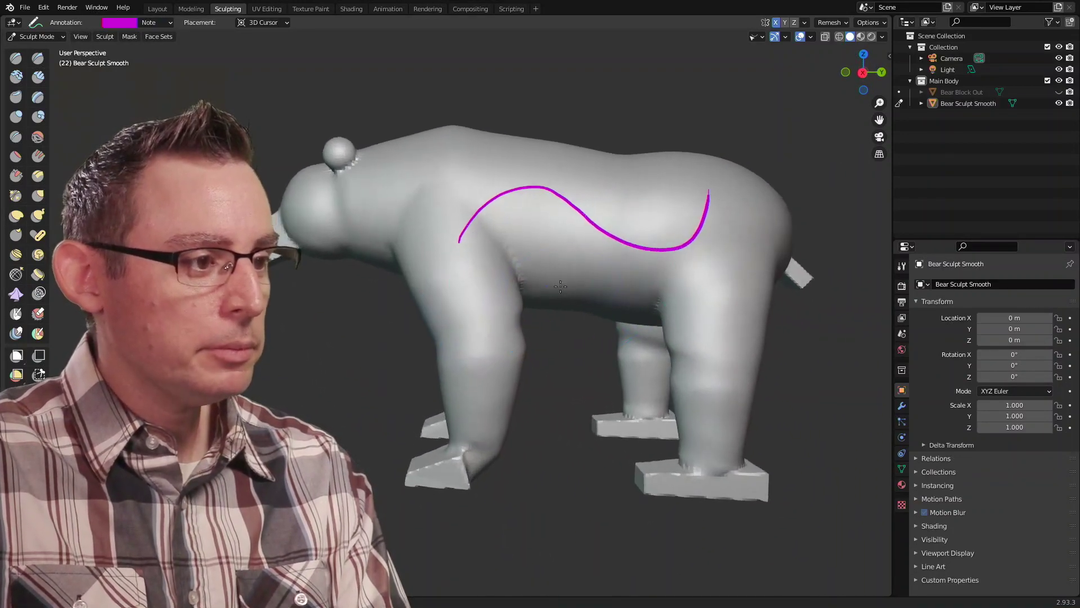
pyautogui.hotkey('ctrl', 'z')
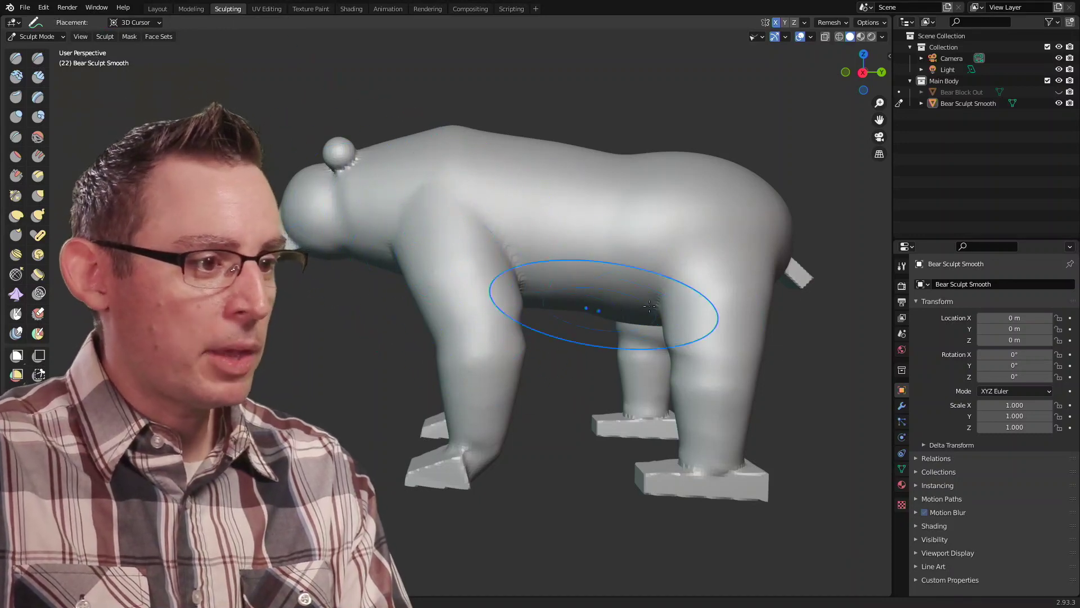
# - Draw several curved annotation strokes from the rump down across the hind thigh to mark the muscle flow
pyautogui.moveTo(761, 190); pyautogui.dragTo(686, 284)
pyautogui.moveTo(765, 264); pyautogui.dragTo(675, 363)
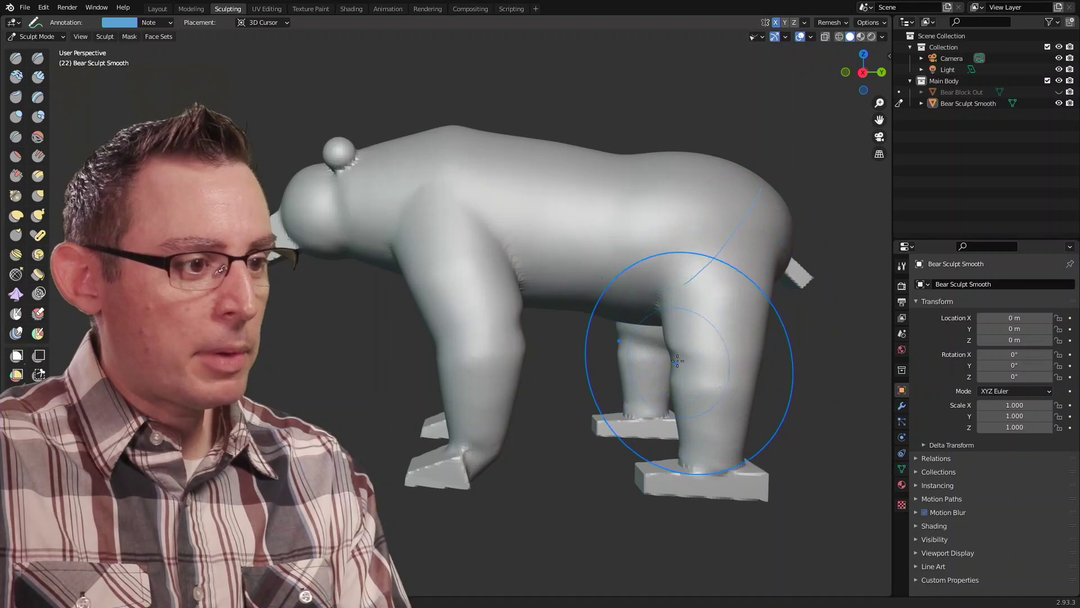
pyautogui.moveTo(778, 242); pyautogui.dragTo(791, 211)
pyautogui.moveTo(684, 346)
pyautogui.mouseDown()
pyautogui.moveTo(762, 258)
pyautogui.moveTo(782, 194)
pyautogui.mouseUp()
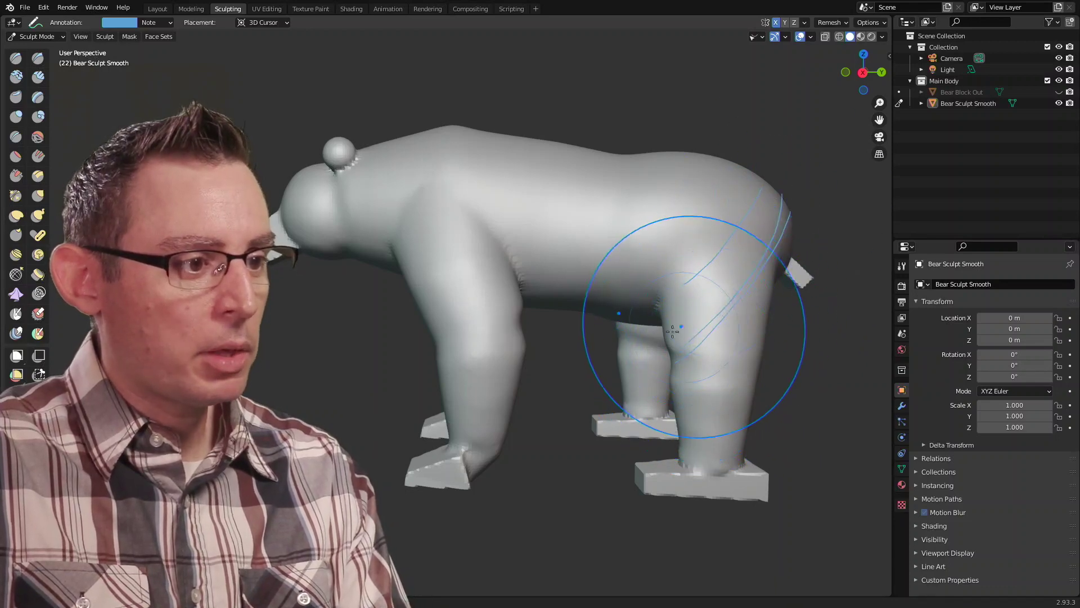
pyautogui.moveTo(688, 324); pyautogui.dragTo(774, 198)
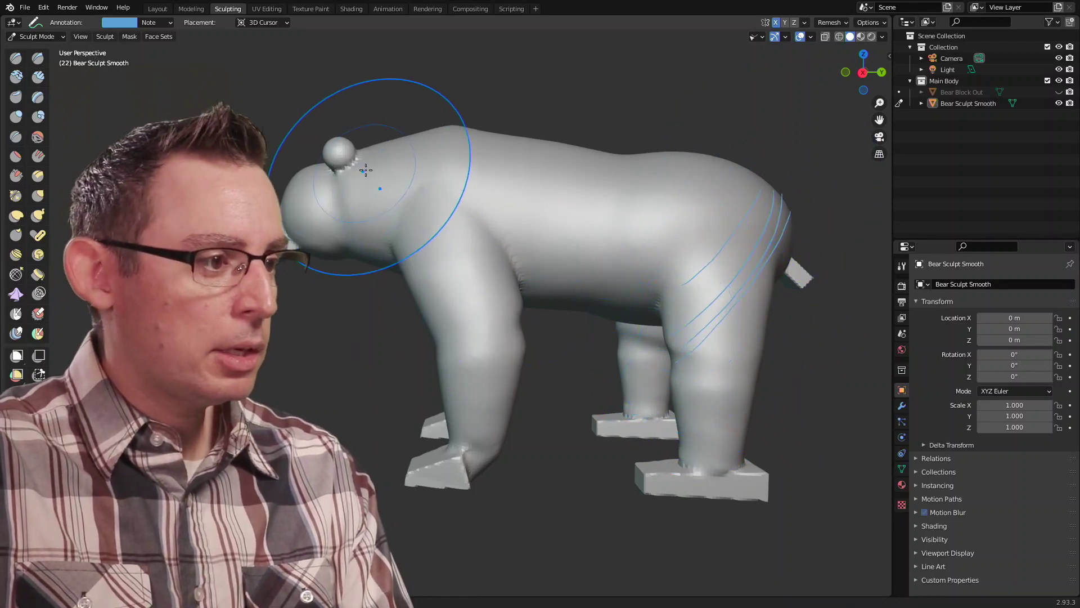
# - Draw annotation strokes marking the muscle flow from the neck down the front leg and from the back over the shoulder
pyautogui.moveTo(362, 189); pyautogui.dragTo(448, 338)
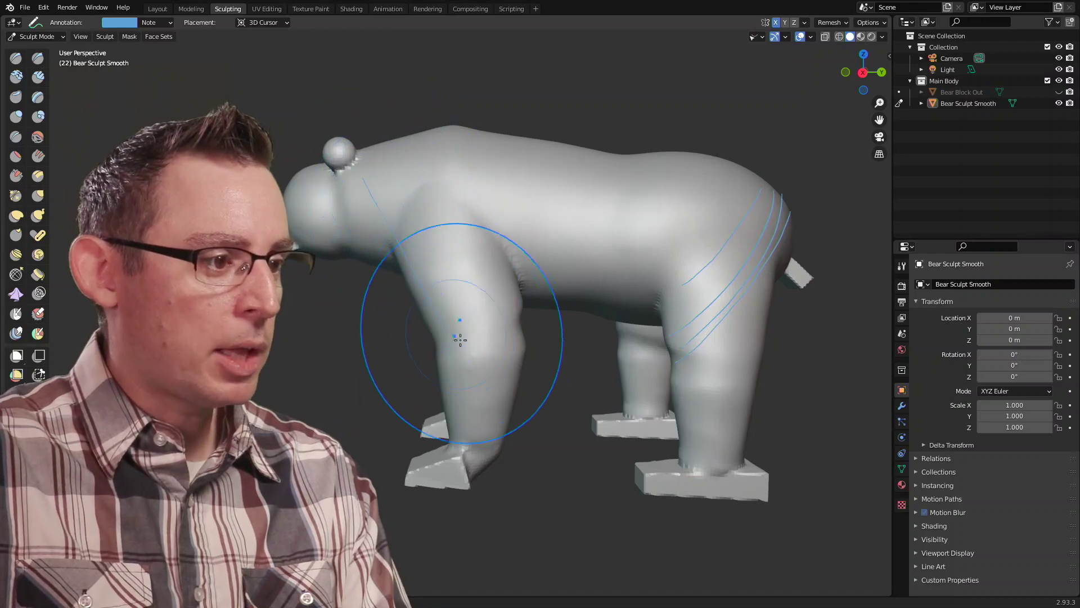
pyautogui.moveTo(372, 167)
pyautogui.mouseDown()
pyautogui.moveTo(459, 322)
pyautogui.moveTo(425, 242)
pyautogui.moveTo(464, 306)
pyautogui.mouseUp()
pyautogui.moveTo(336, 204)
pyautogui.mouseDown()
pyautogui.moveTo(379, 228)
pyautogui.moveTo(399, 260)
pyautogui.mouseUp()
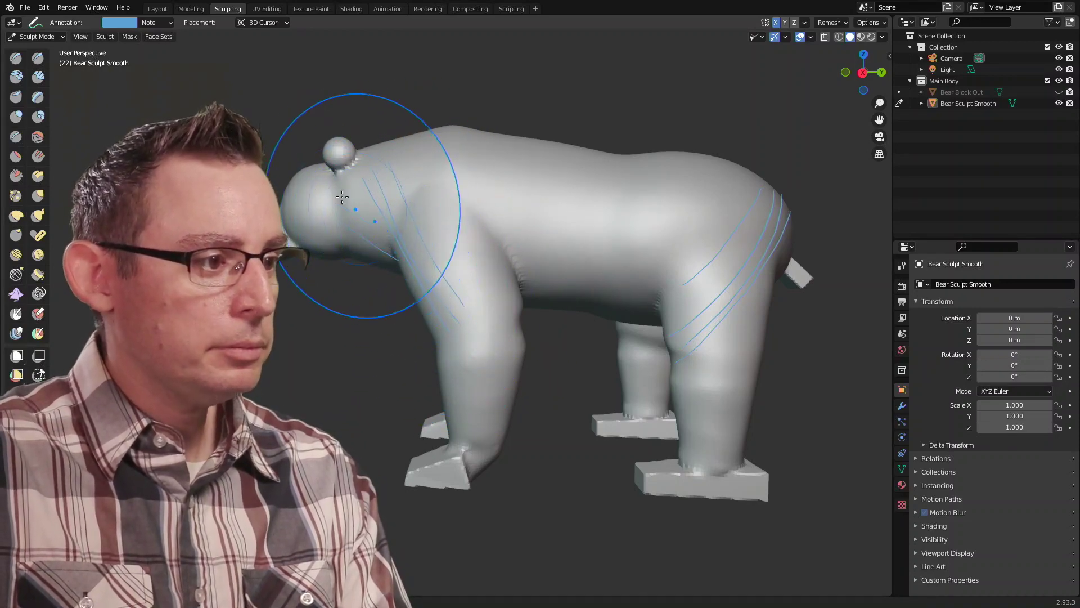
pyautogui.moveTo(343, 196)
pyautogui.mouseDown()
pyautogui.moveTo(382, 215)
pyautogui.moveTo(478, 169)
pyautogui.moveTo(495, 117)
pyautogui.mouseUp()
pyautogui.moveTo(472, 224); pyautogui.dragTo(501, 134)
pyautogui.moveTo(420, 223); pyautogui.dragTo(476, 124)
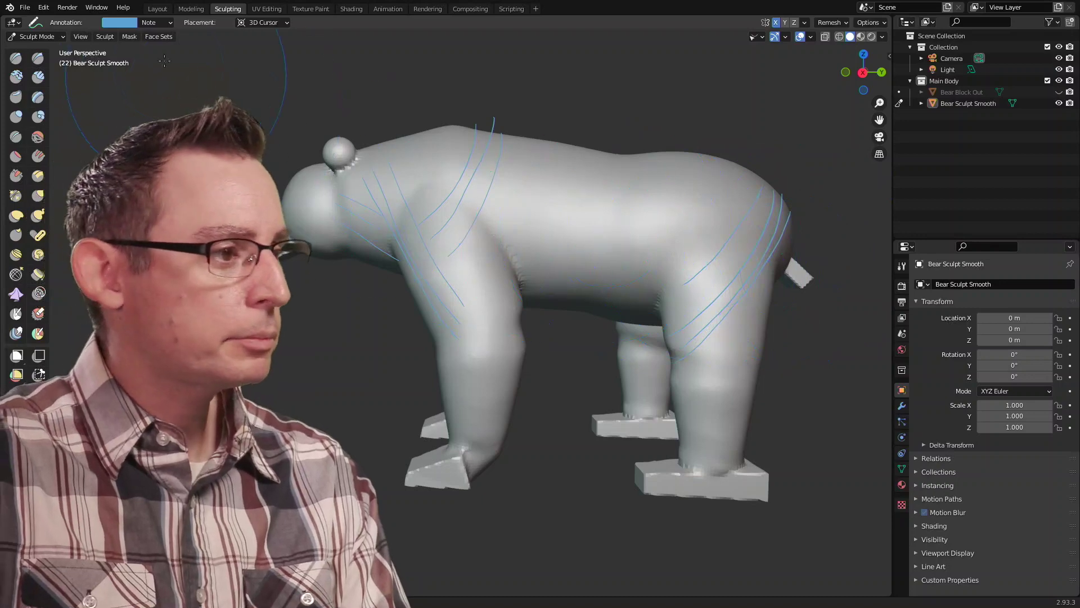
# - Increase the thickness of the annotation strokes and change their colour to magenta
pyautogui.click(162, 23)
pyautogui.moveTo(98, 119); pyautogui.dragTo(169, 120)
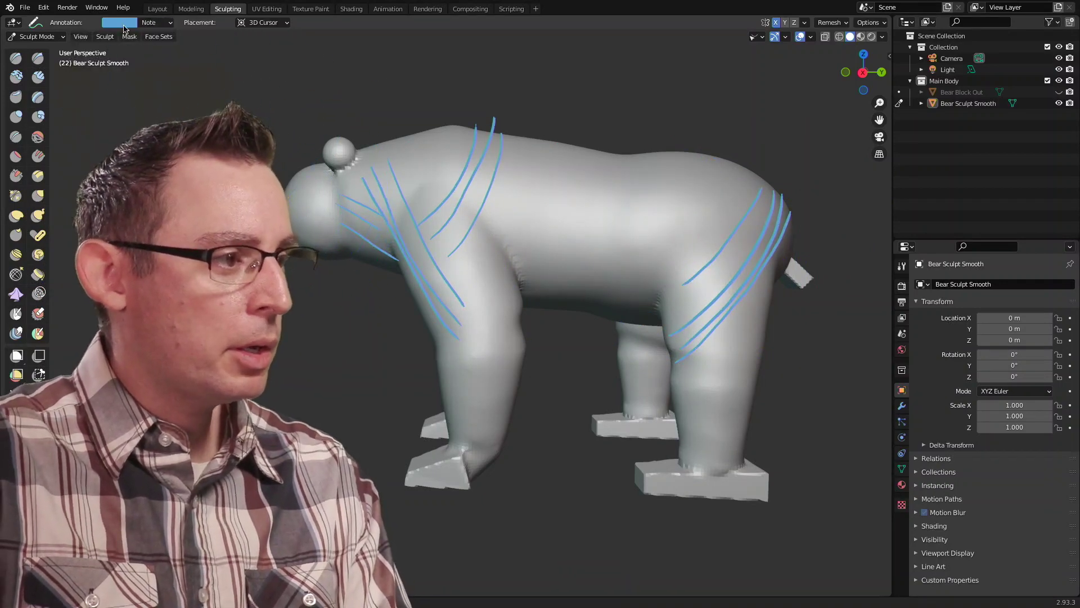
pyautogui.click(120, 23)
pyautogui.click(187, 90)
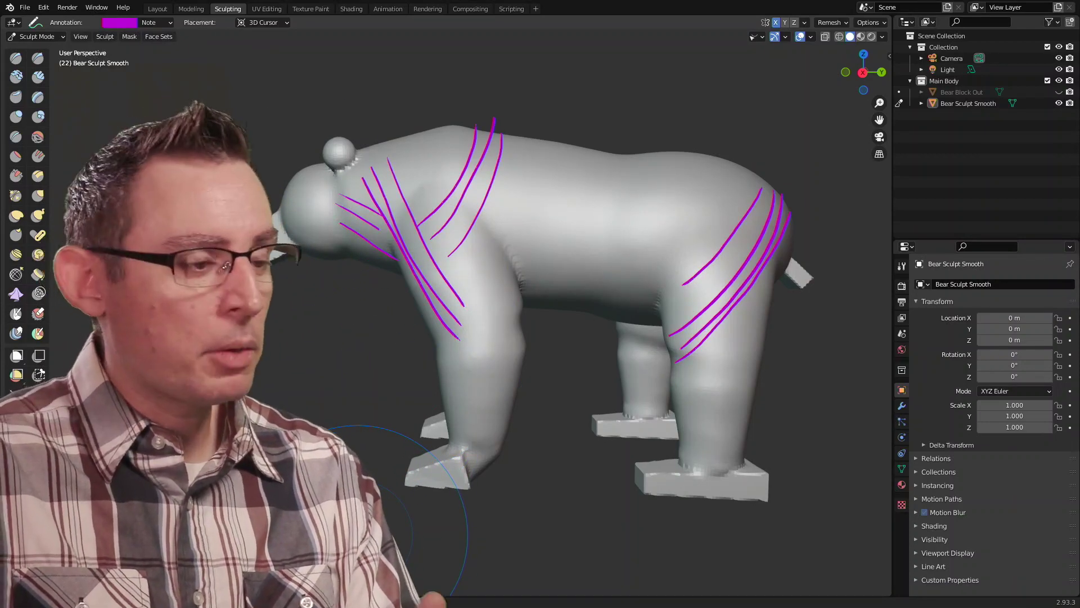
# - Delete the Note annotation layer holding the muscle-flow strokes
pyautogui.click(147, 23)
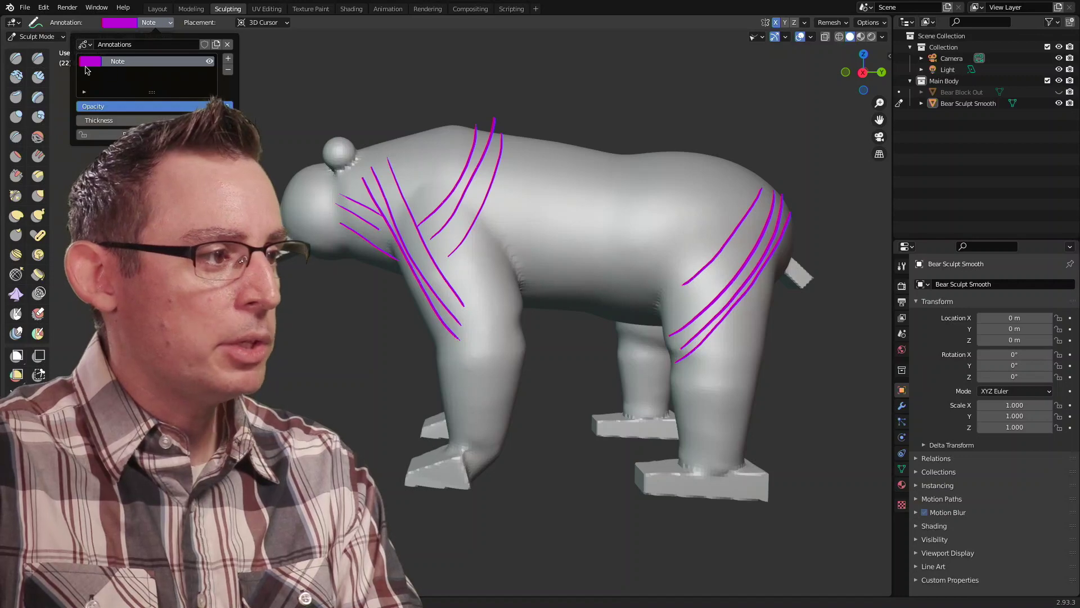
pyautogui.click(229, 71)
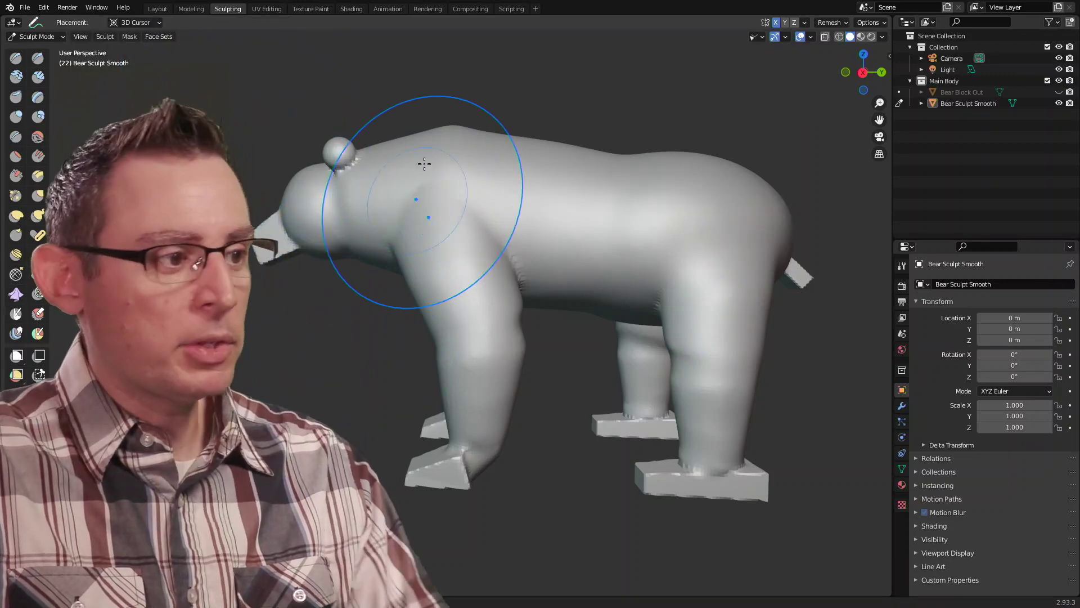
# - Try building up muscle volume on the bear's hip and thigh with strokes of the Clay brush
pyautogui.moveTo(660, 253); pyautogui.dragTo(616, 243, button='middle')
pyautogui.scroll(3, 674, 248)
pyautogui.scroll(-3, 674, 247)
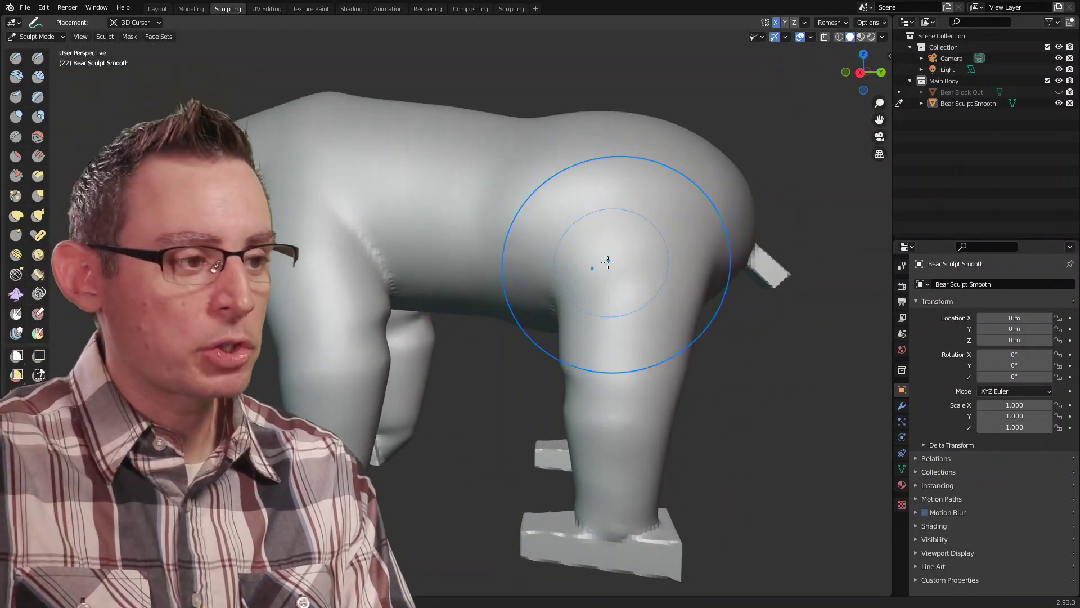
pyautogui.moveTo(610, 256); pyautogui.dragTo(384, 269, button='middle')
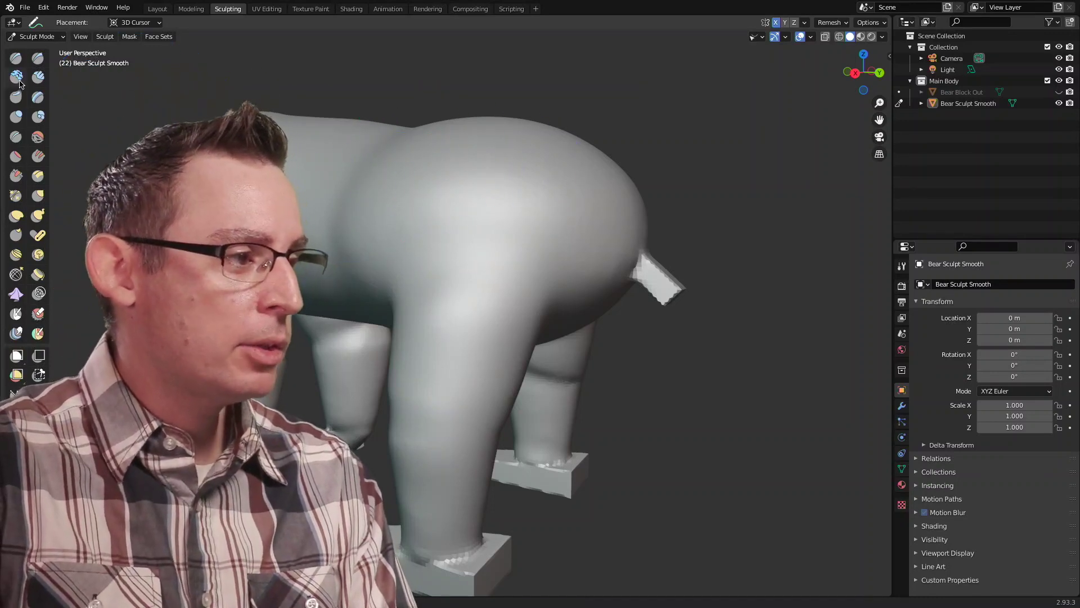
pyautogui.click(38, 78)
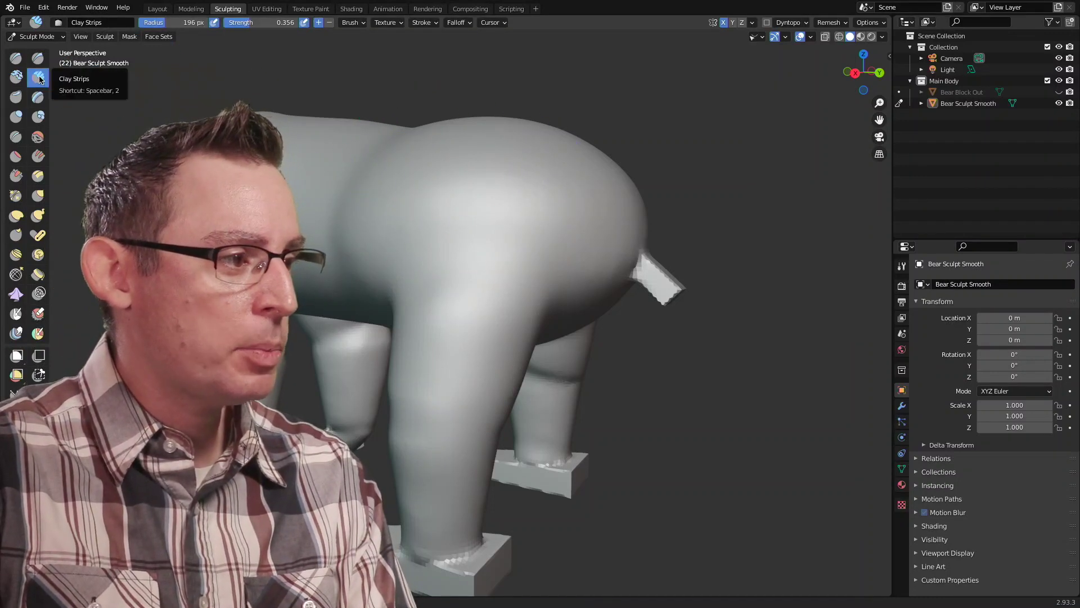
pyautogui.click(18, 80)
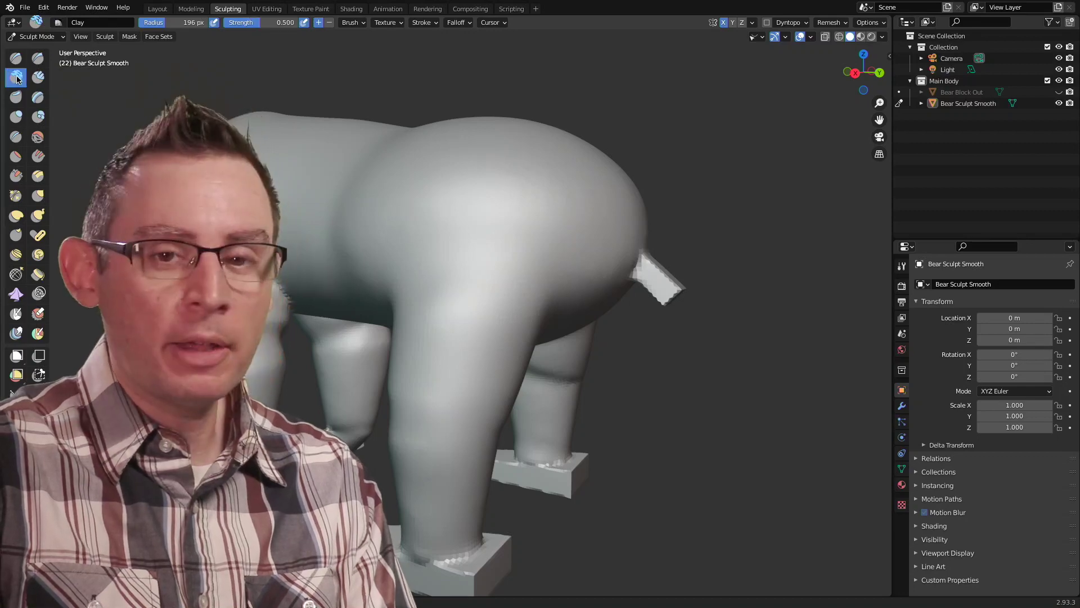
pyautogui.moveTo(494, 244); pyautogui.dragTo(515, 265, button='middle')
pyautogui.scroll(2, 555, 249)
pyautogui.moveTo(459, 291)
pyautogui.mouseDown()
pyautogui.moveTo(444, 297)
pyautogui.moveTo(593, 191)
pyautogui.moveTo(439, 290)
pyautogui.moveTo(476, 279)
pyautogui.moveTo(613, 187)
pyautogui.moveTo(510, 222)
pyautogui.mouseUp()
pyautogui.moveTo(485, 225); pyautogui.dragTo(475, 256, button='middle')
pyautogui.moveTo(328, 396)
pyautogui.mouseDown()
pyautogui.moveTo(492, 366)
pyautogui.moveTo(431, 398)
pyautogui.mouseUp()
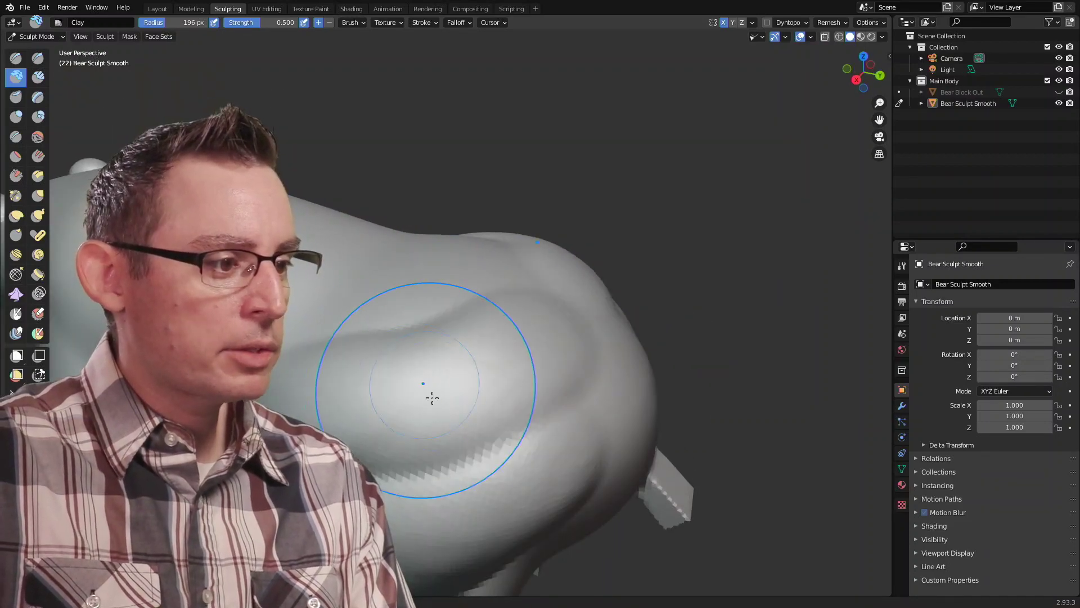
# - Switch to the Clay Strips brush and try broad diagonal strokes across the bear's hip and upper thigh
pyautogui.moveTo(432, 398)
pyautogui.mouseDown(button='middle')
pyautogui.moveTo(376, 343)
pyautogui.moveTo(505, 351)
pyautogui.moveTo(292, 287)
pyautogui.mouseUp(button='middle')
pyautogui.click(38, 76)
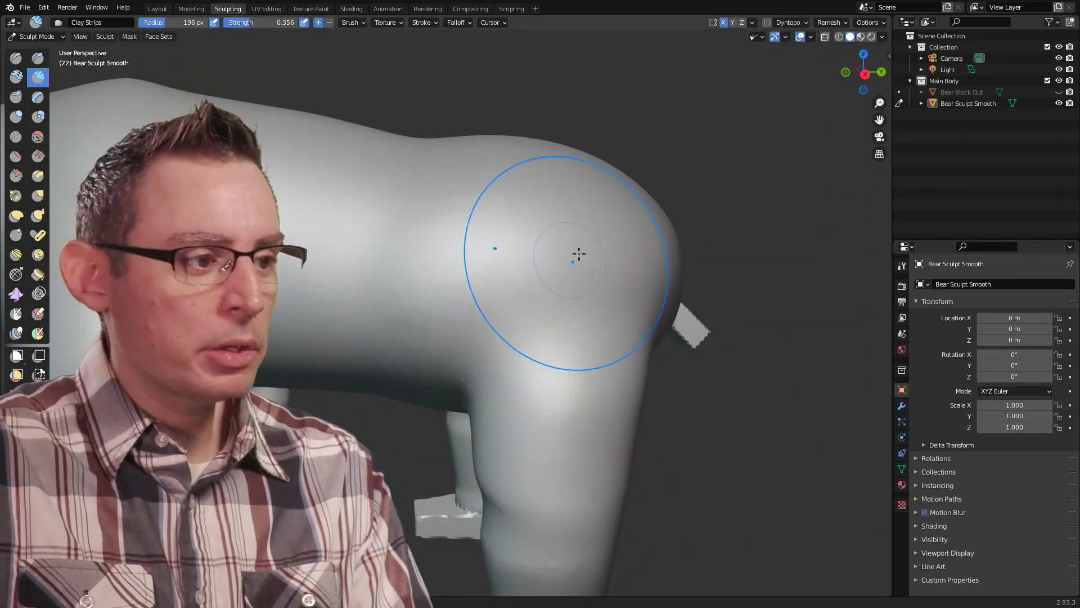
pyautogui.moveTo(569, 233); pyautogui.dragTo(571, 222)
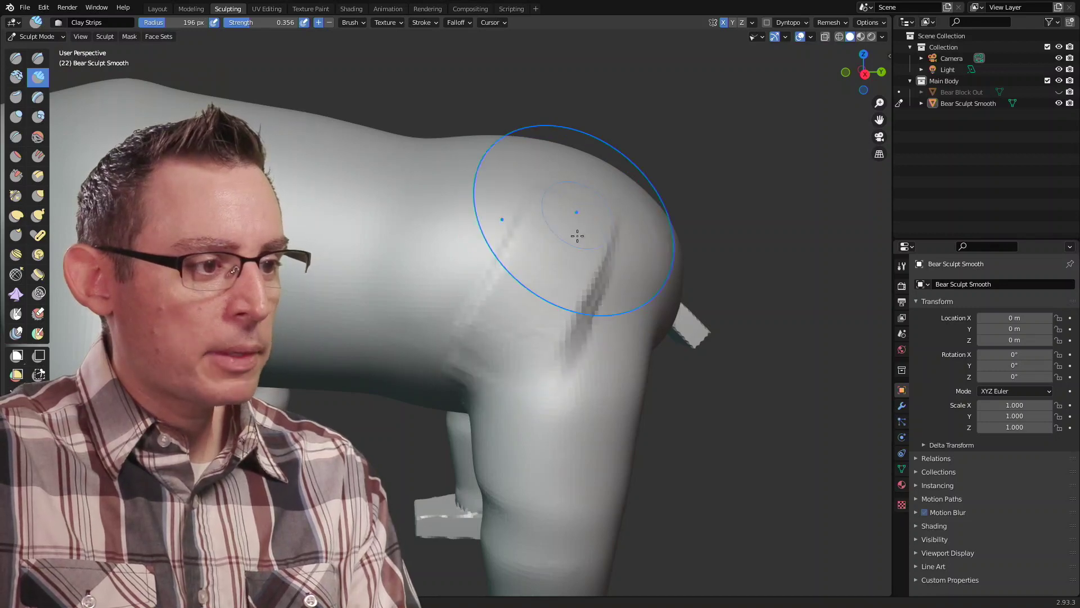
pyautogui.moveTo(578, 234); pyautogui.dragTo(518, 290, button='middle')
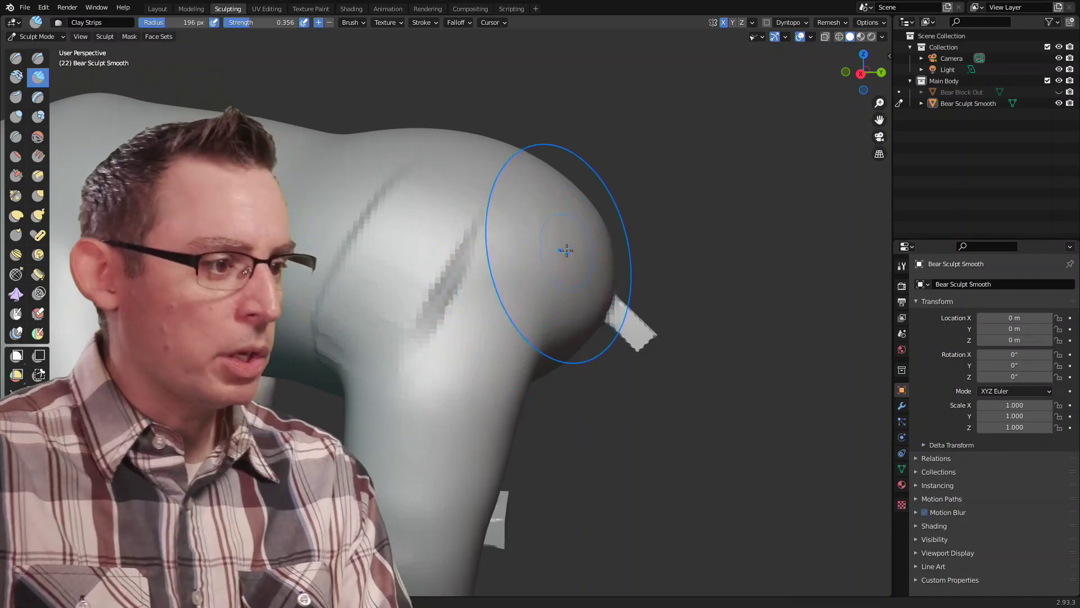
pyautogui.moveTo(563, 248); pyautogui.dragTo(543, 300, button='middle')
# - Reduce the Clay Strips brush radius to 97 px
pyautogui.press('f')
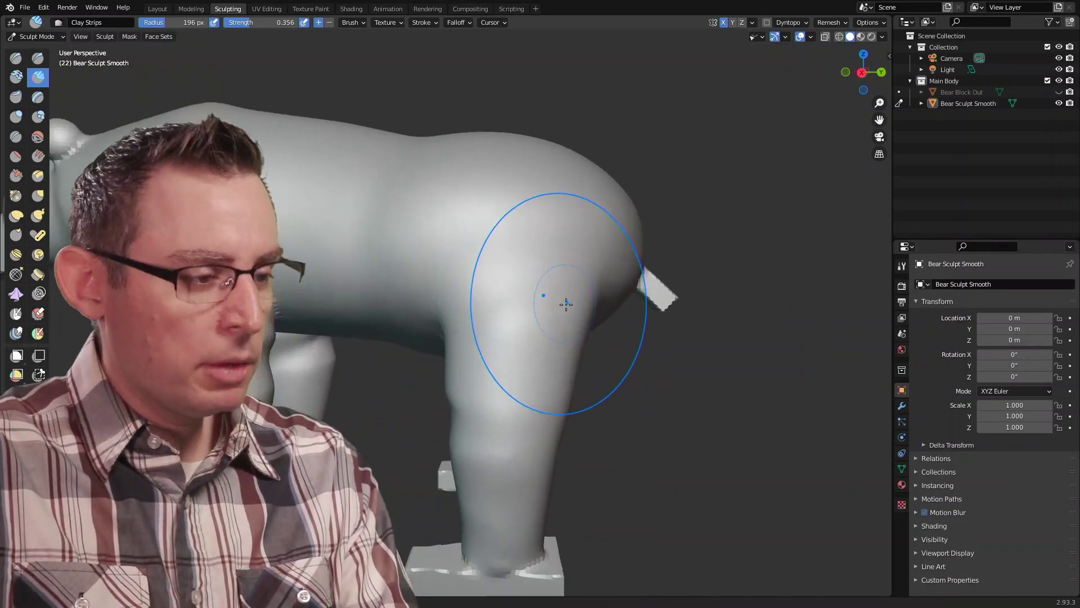
pyautogui.moveTo(540, 299); pyautogui.dragTo(515, 314, button='middle')
pyautogui.moveTo(495, 275); pyautogui.dragTo(531, 258, button='middle')
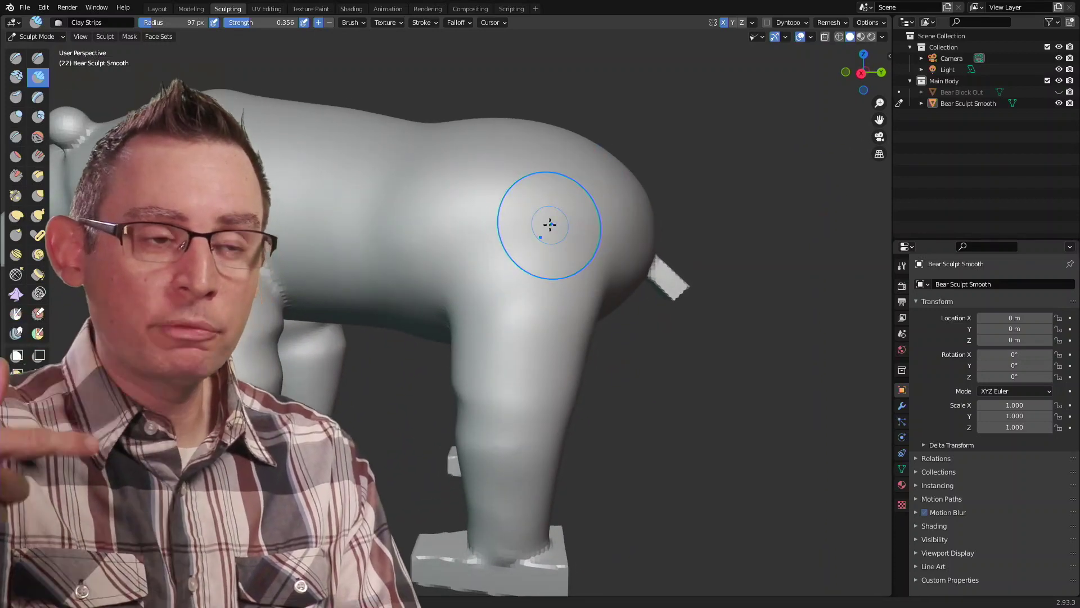
# - Lay diagonal clay strips from the rump down across the outer thigh to the front of the knee
pyautogui.moveTo(572, 217); pyautogui.dragTo(610, 188, button='middle')
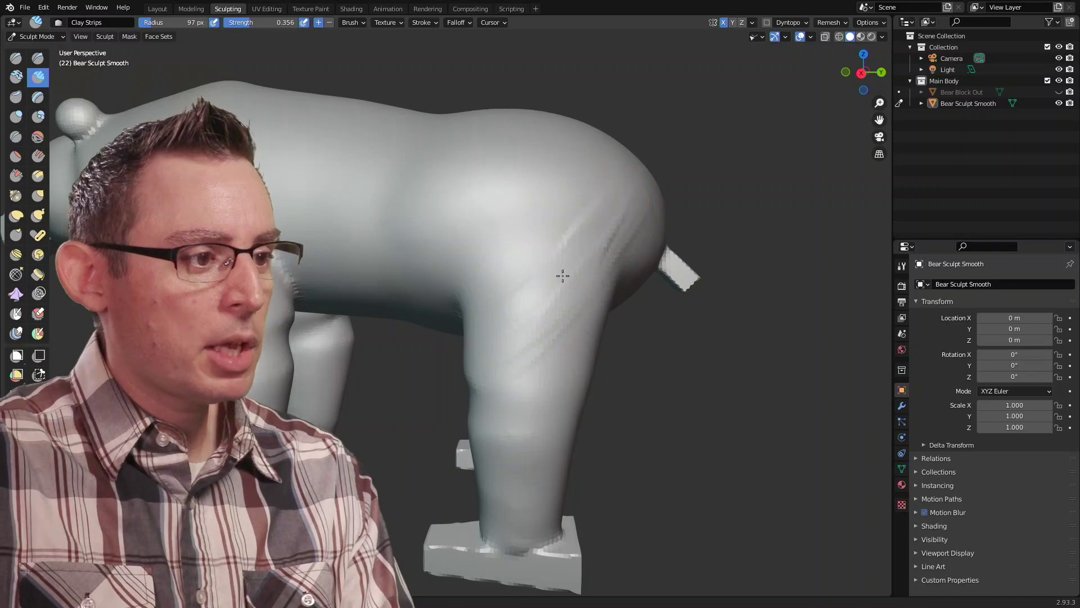
pyautogui.moveTo(525, 280)
pyautogui.mouseDown(button='middle')
pyautogui.moveTo(542, 277)
pyautogui.moveTo(397, 257)
pyautogui.moveTo(507, 260)
pyautogui.mouseUp(button='middle')
pyautogui.moveTo(499, 318); pyautogui.dragTo(647, 168)
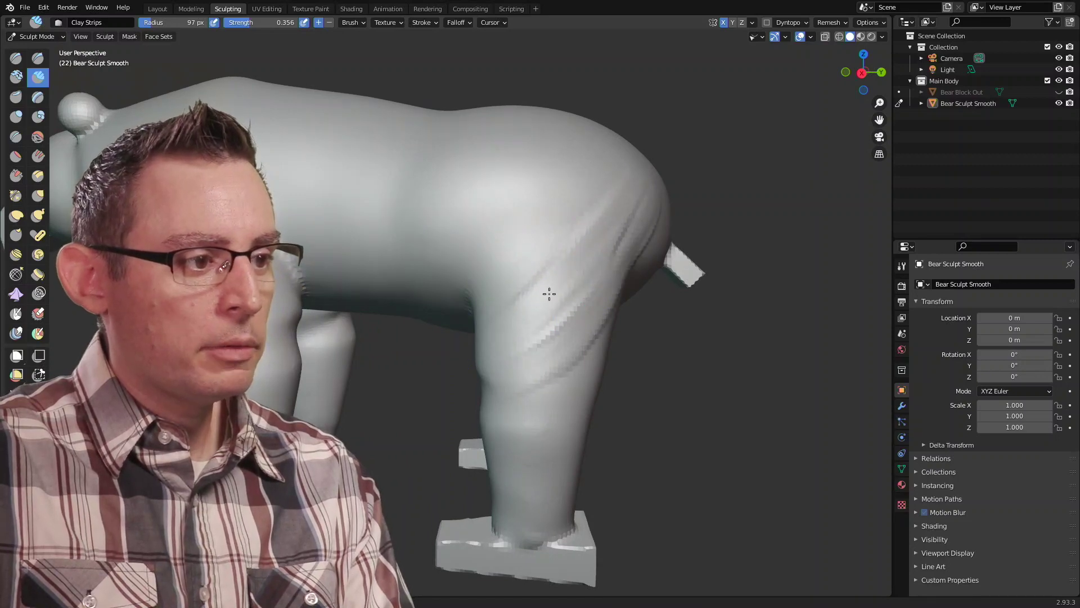
pyautogui.moveTo(562, 268); pyautogui.dragTo(610, 282, button='middle')
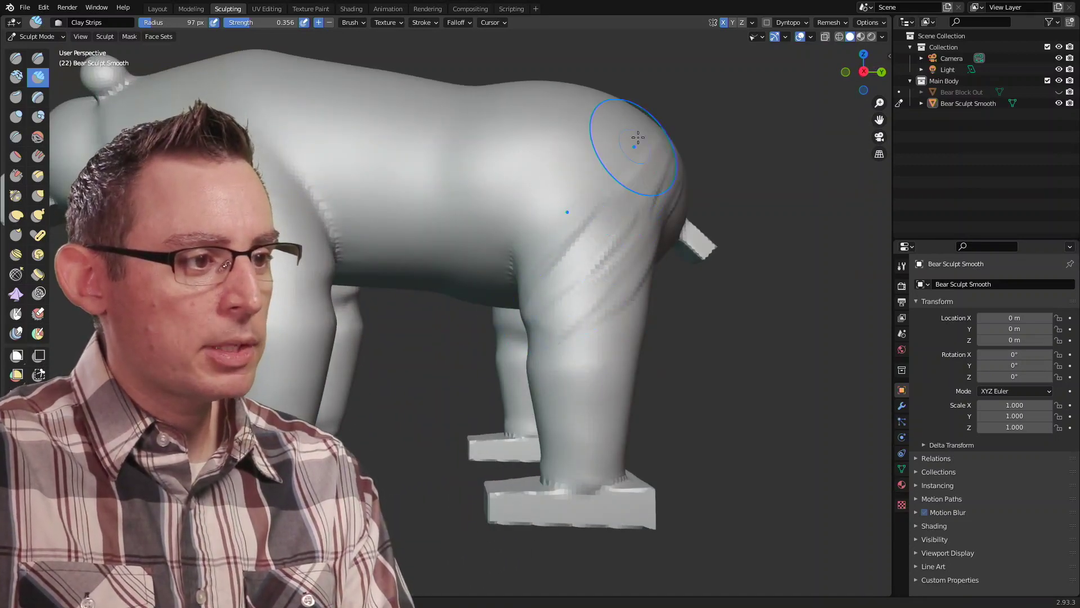
pyautogui.moveTo(591, 261)
pyautogui.mouseDown(button='middle')
pyautogui.moveTo(622, 242)
pyautogui.moveTo(553, 233)
pyautogui.mouseUp(button='middle')
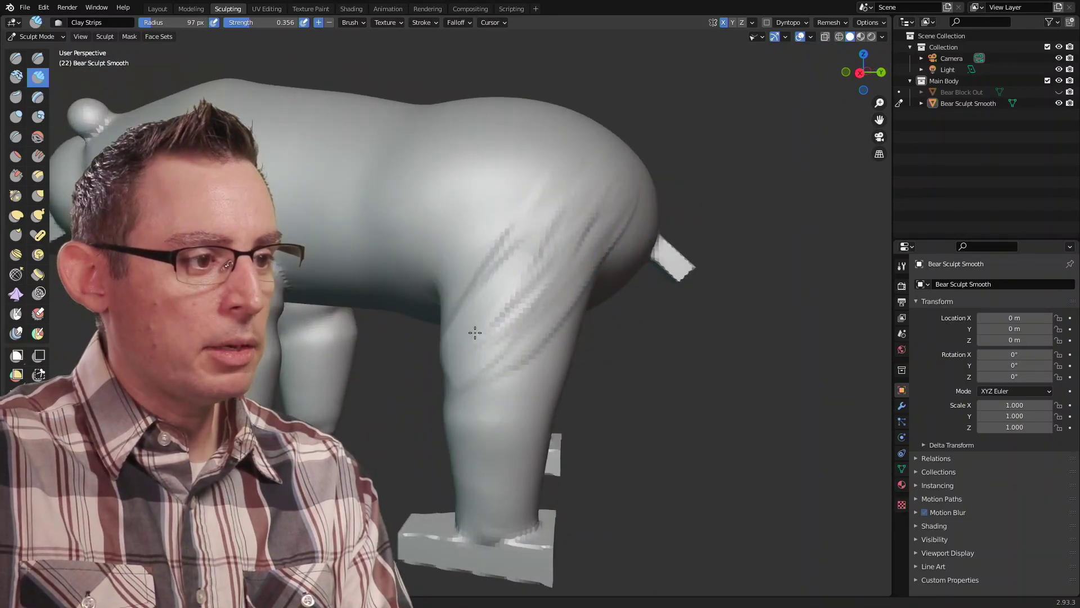
pyautogui.moveTo(475, 333); pyautogui.dragTo(621, 247, button='middle')
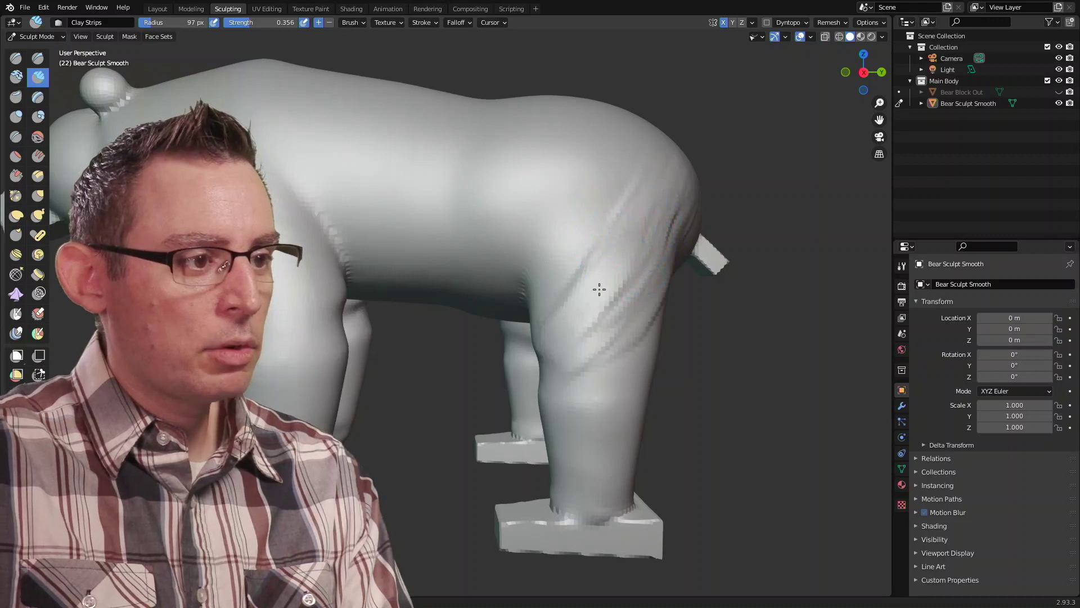
# - Add clay strips along the lower hind leg, running diagonally from below the knee down to the ankle
pyautogui.moveTo(546, 354)
pyautogui.mouseDown(button='middle')
pyautogui.moveTo(569, 316)
pyautogui.moveTo(555, 398)
pyautogui.mouseUp(button='middle')
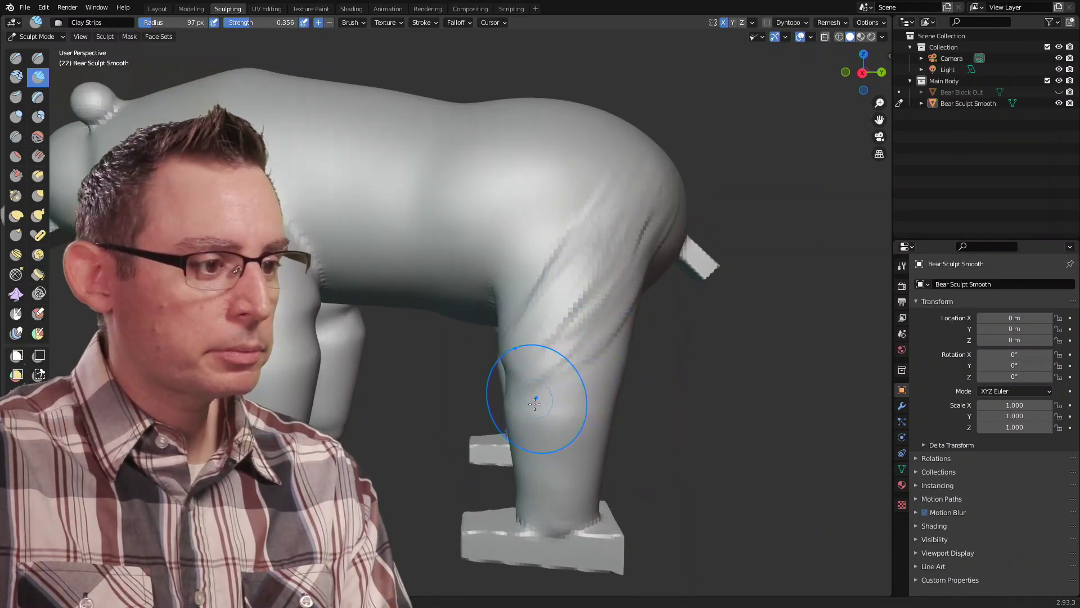
pyautogui.moveTo(559, 459); pyautogui.dragTo(566, 490)
pyautogui.moveTo(538, 403); pyautogui.dragTo(575, 483)
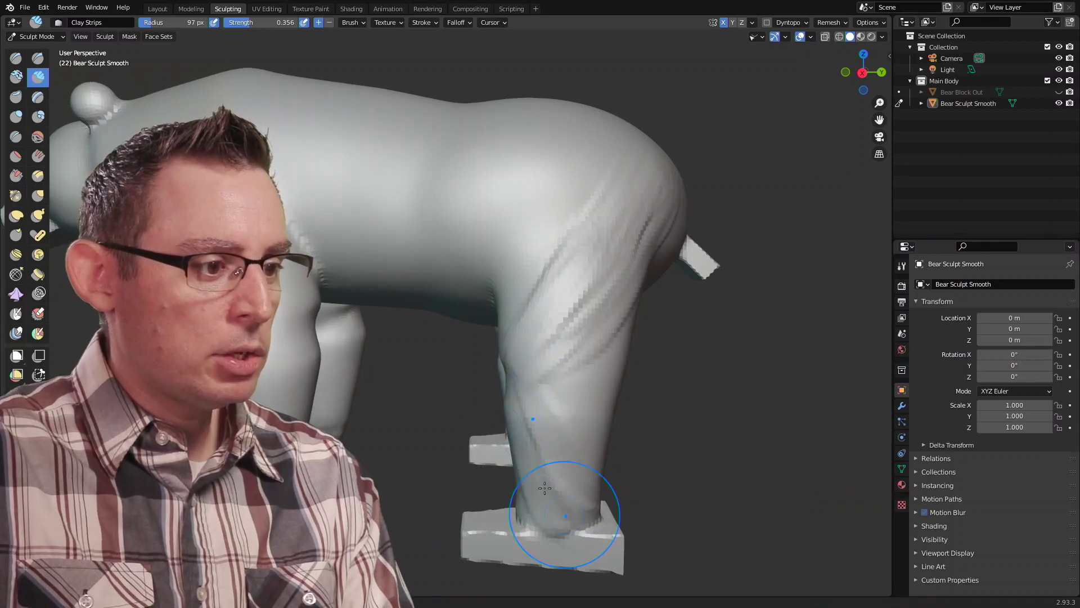
pyautogui.moveTo(579, 446)
pyautogui.mouseDown(button='middle')
pyautogui.moveTo(583, 398)
pyautogui.moveTo(535, 314)
pyautogui.moveTo(497, 318)
pyautogui.moveTo(562, 317)
pyautogui.mouseUp(button='middle')
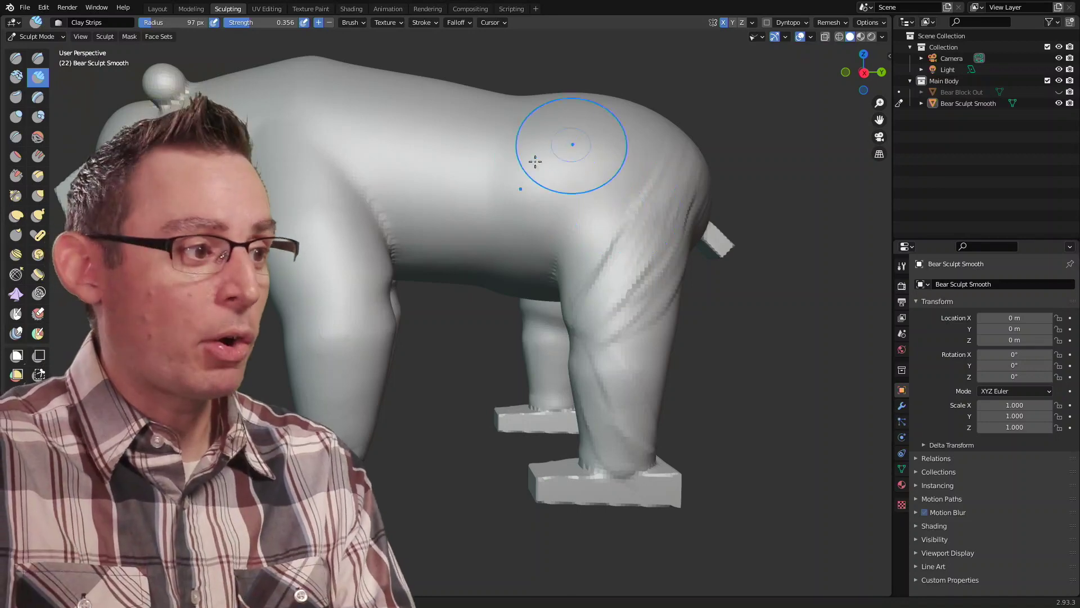
# - Soften the existing thigh strips and layer new clay strips over the hip and upper thigh
pyautogui.scroll(2, 349, 178)
pyautogui.moveTo(506, 225); pyautogui.dragTo(494, 230, button='middle')
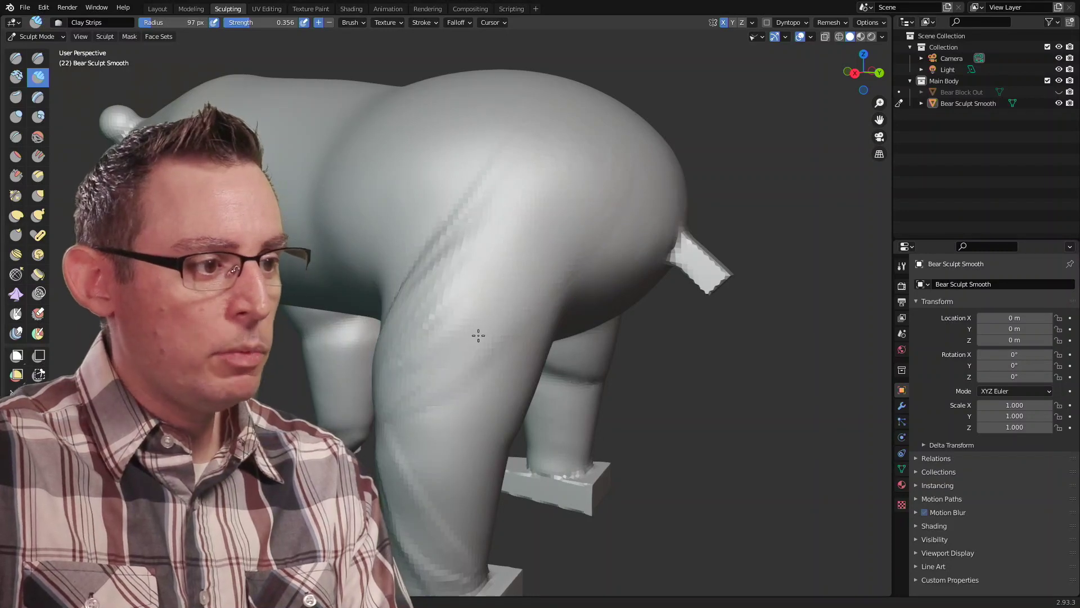
pyautogui.moveTo(479, 336); pyautogui.dragTo(523, 329, button='middle')
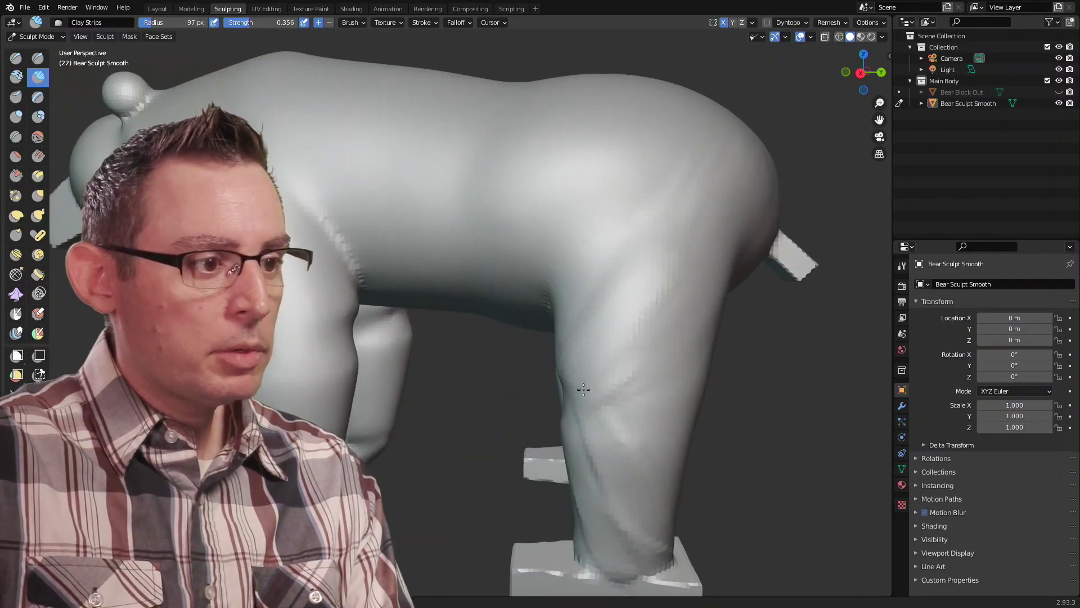
pyautogui.moveTo(620, 329); pyautogui.dragTo(625, 331, button='middle')
pyautogui.moveTo(702, 140)
pyautogui.mouseDown()
pyautogui.moveTo(627, 291)
pyautogui.moveTo(653, 315)
pyautogui.moveTo(699, 225)
pyautogui.mouseUp()
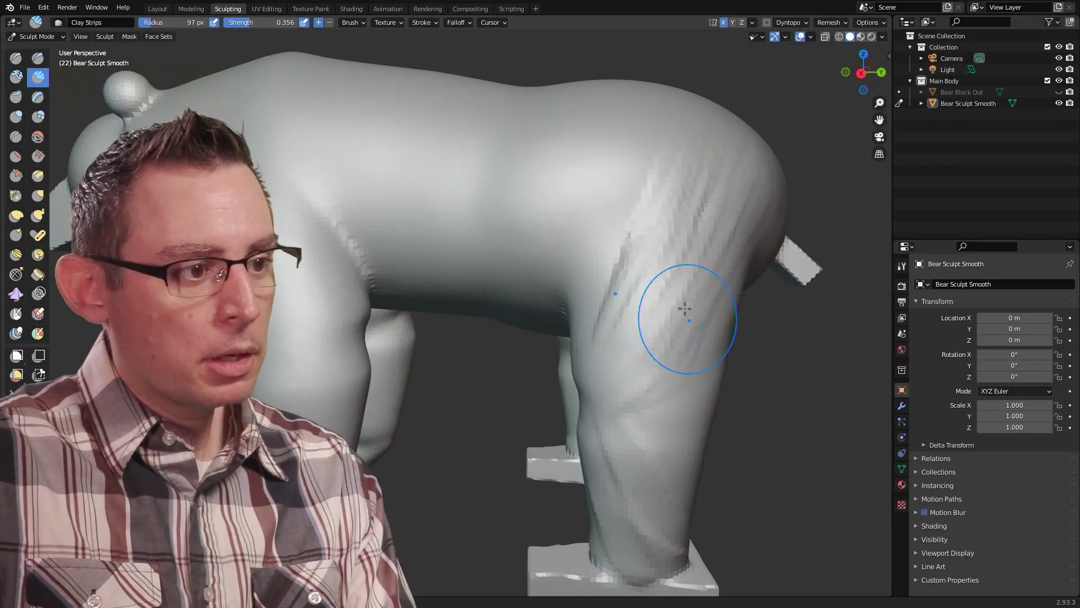
pyautogui.moveTo(687, 313); pyautogui.dragTo(499, 337, button='middle')
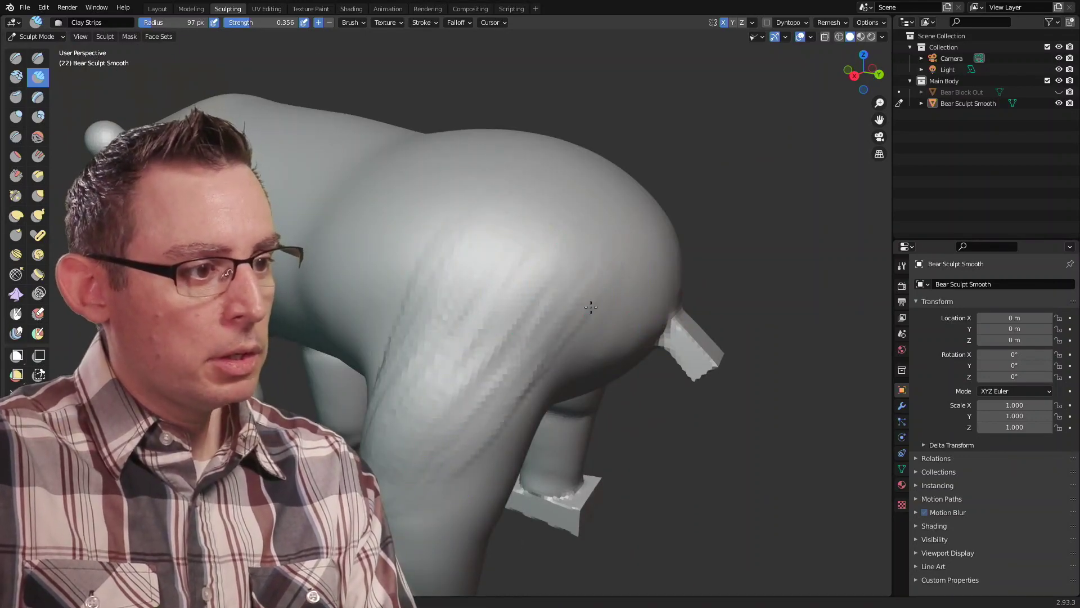
# - Extend the clay strips from the hip around the rump toward the tail
pyautogui.moveTo(579, 278); pyautogui.dragTo(456, 336, button='middle')
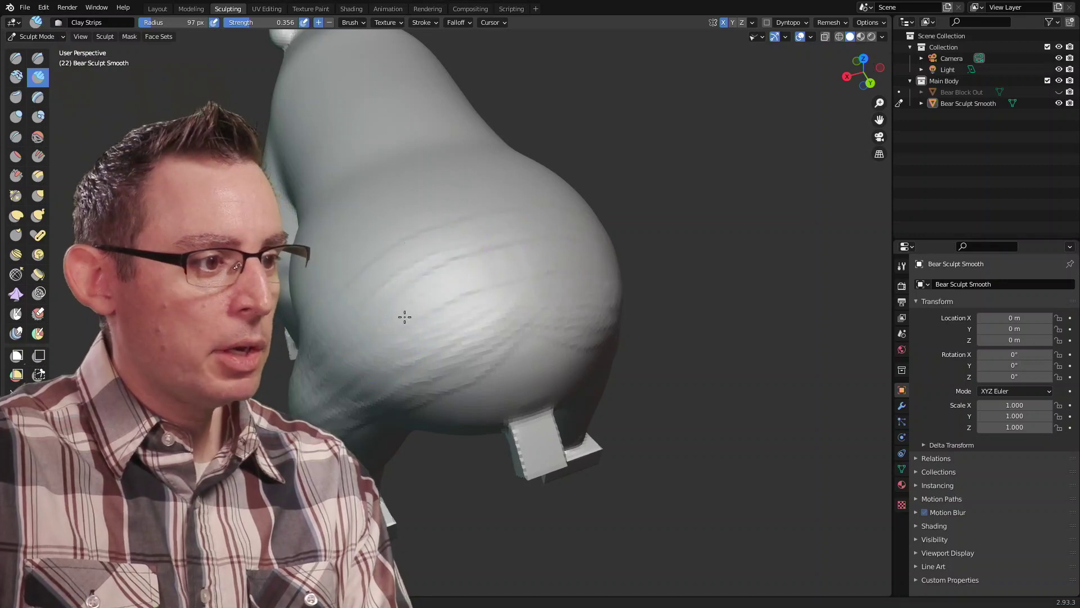
pyautogui.moveTo(444, 309); pyautogui.dragTo(495, 248, button='middle')
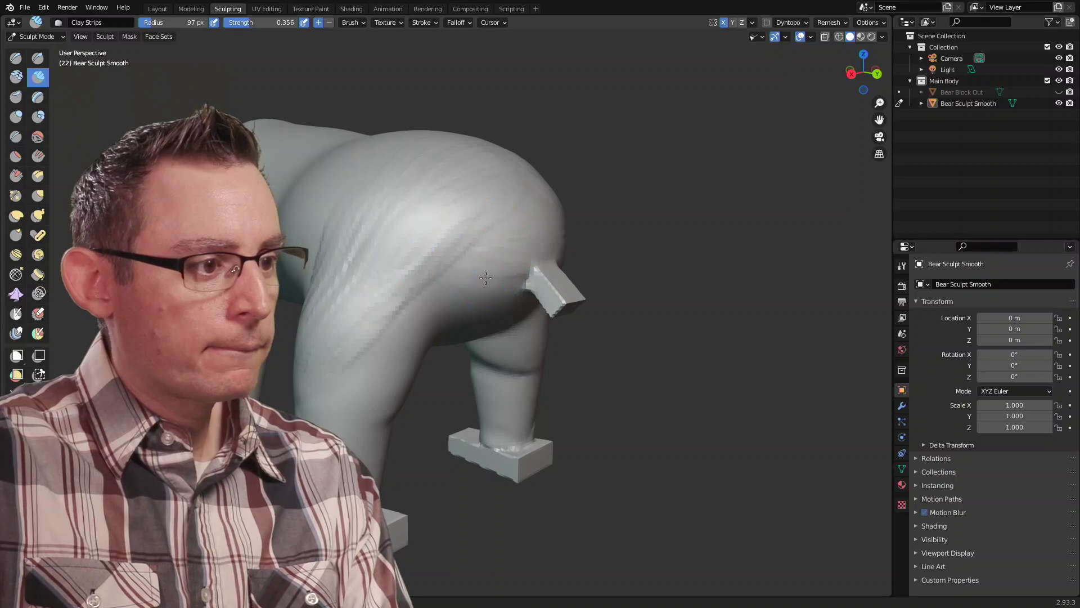
pyautogui.moveTo(489, 310)
pyautogui.mouseDown(button='middle')
pyautogui.moveTo(529, 270)
pyautogui.moveTo(477, 213)
pyautogui.mouseUp(button='middle')
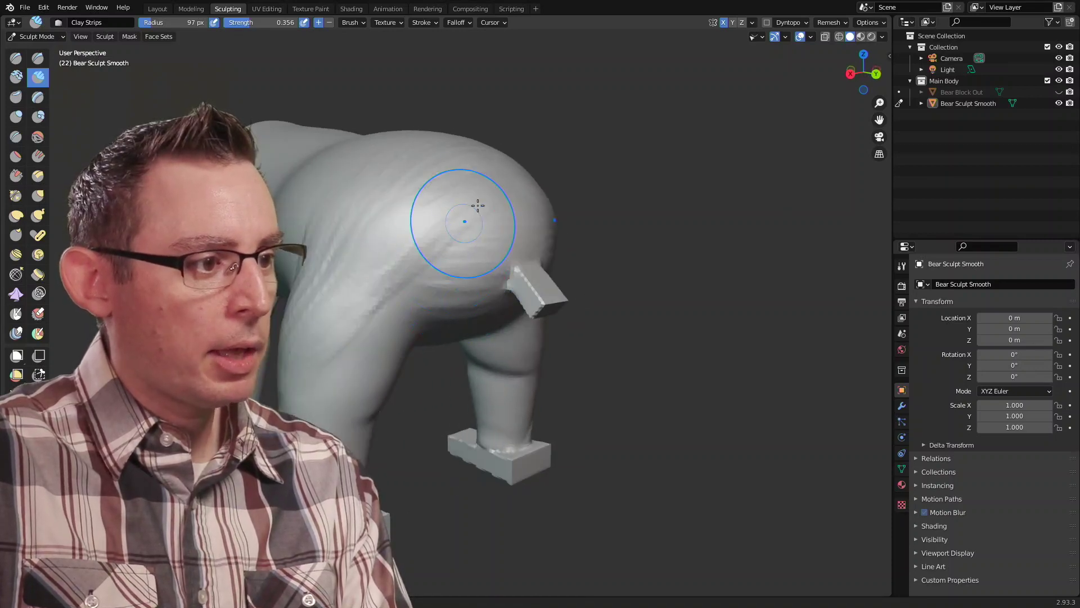
pyautogui.moveTo(344, 312)
pyautogui.mouseDown(button='middle')
pyautogui.moveTo(335, 260)
pyautogui.moveTo(511, 241)
pyautogui.moveTo(502, 234)
pyautogui.mouseUp(button='middle')
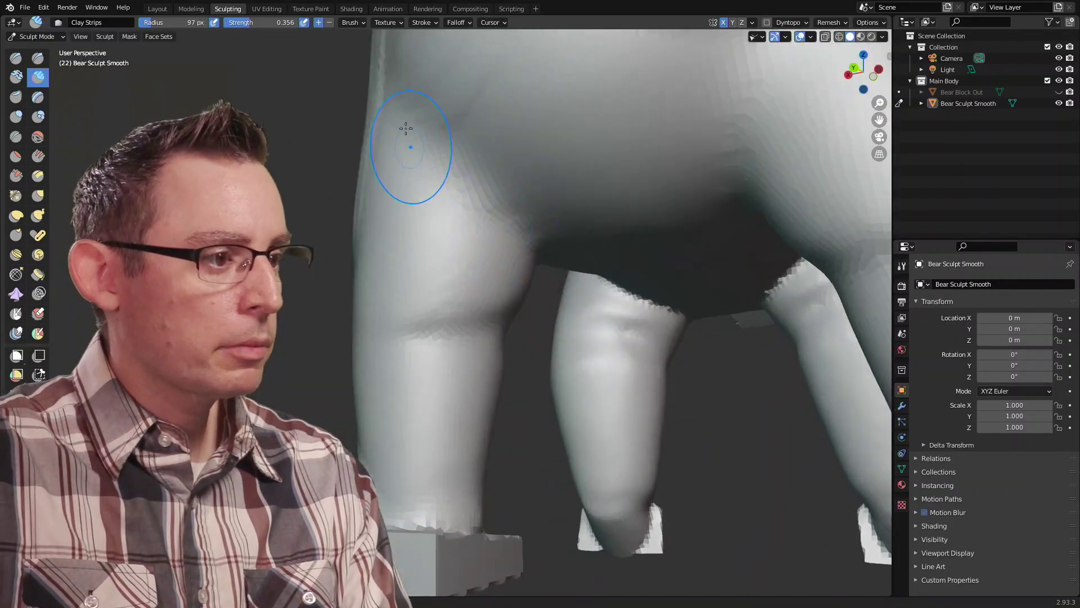
# - Build up the back of the hind leg with lengthwise clay strips from the upper thigh down to the lower leg
pyautogui.moveTo(389, 102); pyautogui.dragTo(432, 265)
pyautogui.moveTo(397, 158); pyautogui.dragTo(420, 302)
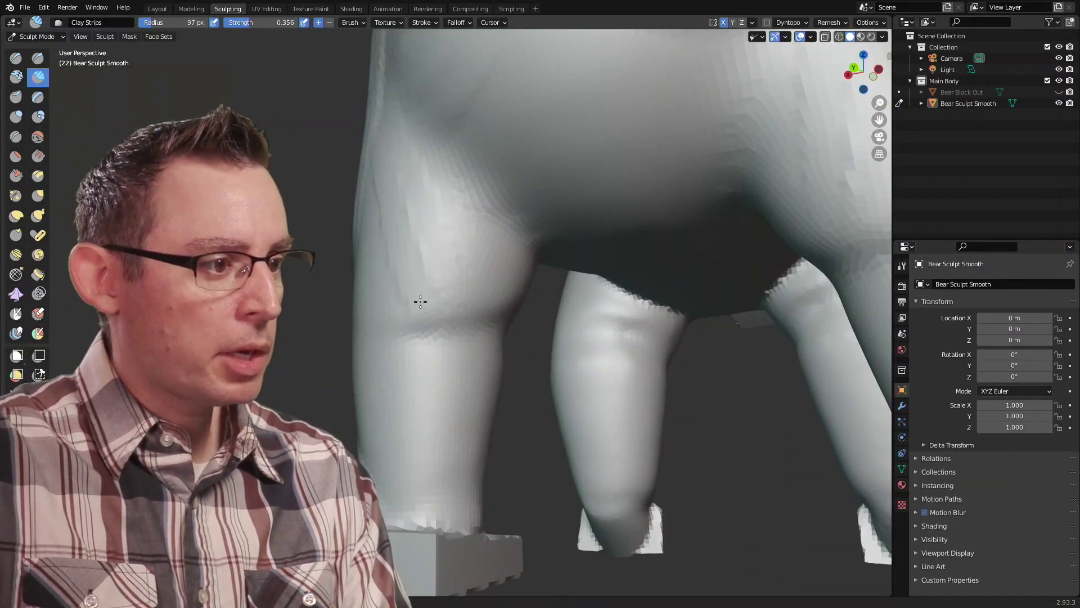
pyautogui.moveTo(373, 181)
pyautogui.mouseDown()
pyautogui.moveTo(417, 308)
pyautogui.moveTo(448, 305)
pyautogui.moveTo(410, 205)
pyautogui.moveTo(446, 220)
pyautogui.moveTo(417, 222)
pyautogui.moveTo(454, 341)
pyautogui.mouseUp()
pyautogui.moveTo(455, 341); pyautogui.dragTo(493, 338, button='middle')
pyautogui.moveTo(531, 337)
pyautogui.mouseDown()
pyautogui.moveTo(472, 445)
pyautogui.moveTo(478, 434)
pyautogui.mouseUp()
pyautogui.moveTo(527, 392); pyautogui.dragTo(501, 388, button='middle')
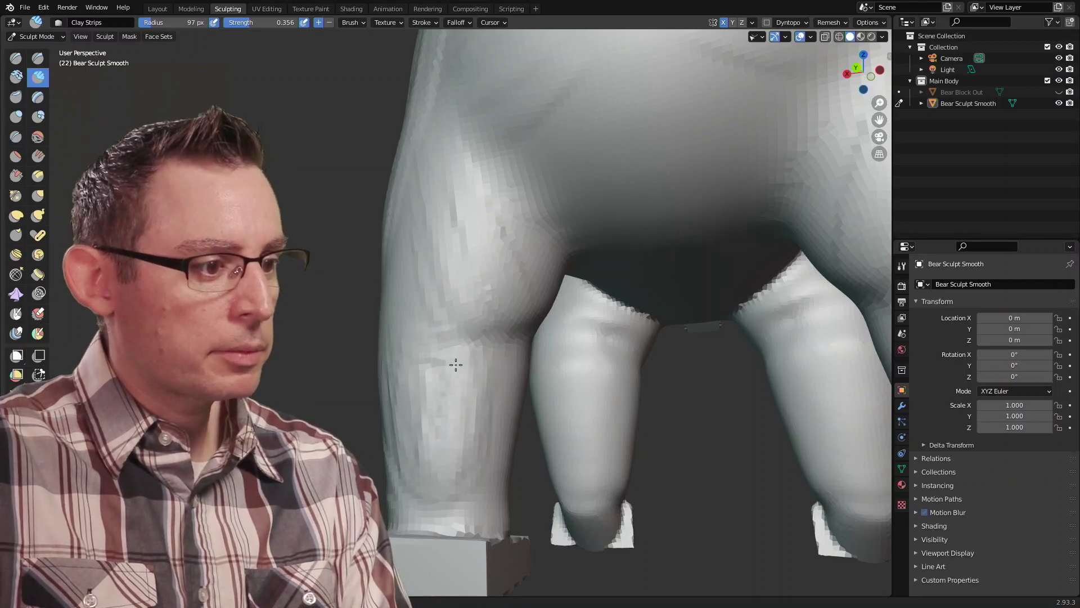
# - Refine the muscle strips on the back and sides of the lower hind leg, down to the foot block
pyautogui.scroll(-5, 474, 385)
pyautogui.moveTo(473, 385); pyautogui.dragTo(444, 360, button='middle')
pyautogui.scroll(4, 450, 388)
pyautogui.keyDown('shift'); pyautogui.moveTo(394, 388); pyautogui.dragTo(487, 322, button='middle'); pyautogui.keyUp('shift')
pyautogui.moveTo(511, 357); pyautogui.dragTo(490, 312, button='middle')
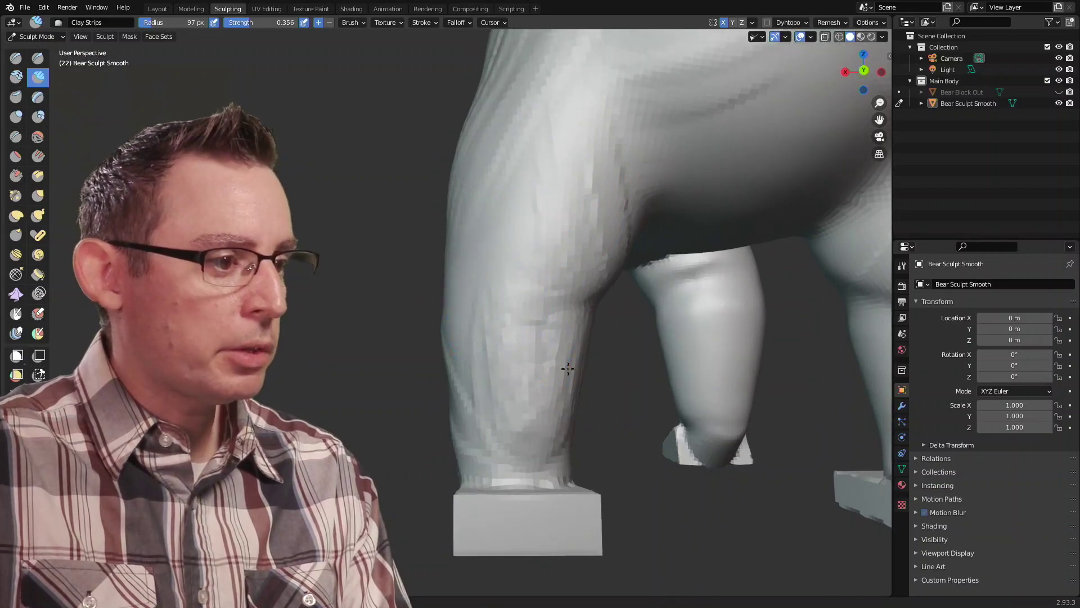
pyautogui.moveTo(525, 303); pyautogui.dragTo(458, 298, button='middle')
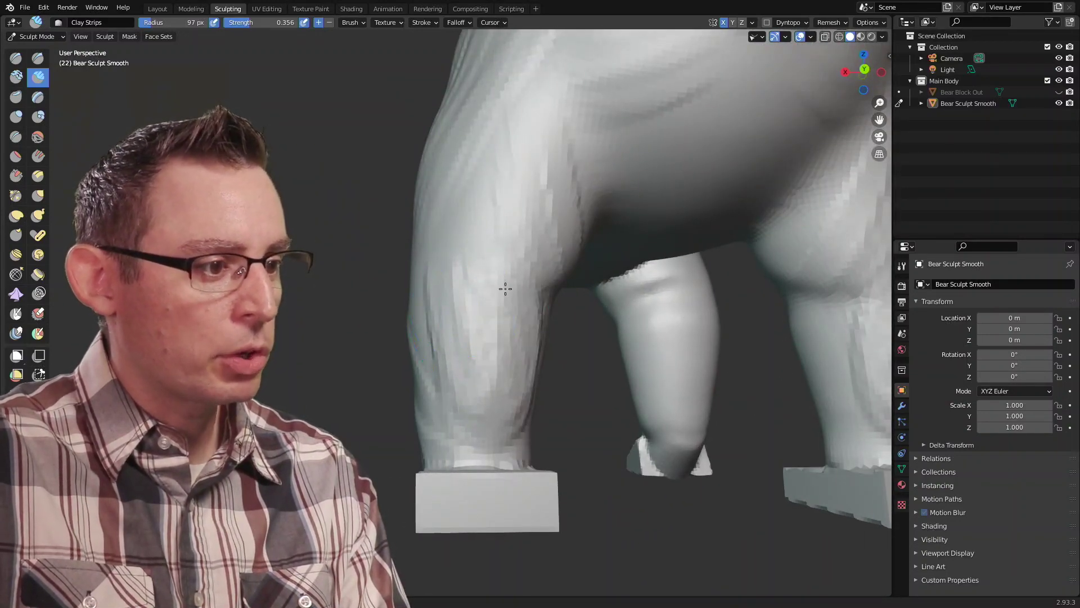
pyautogui.moveTo(482, 395); pyautogui.dragTo(477, 305, button='middle')
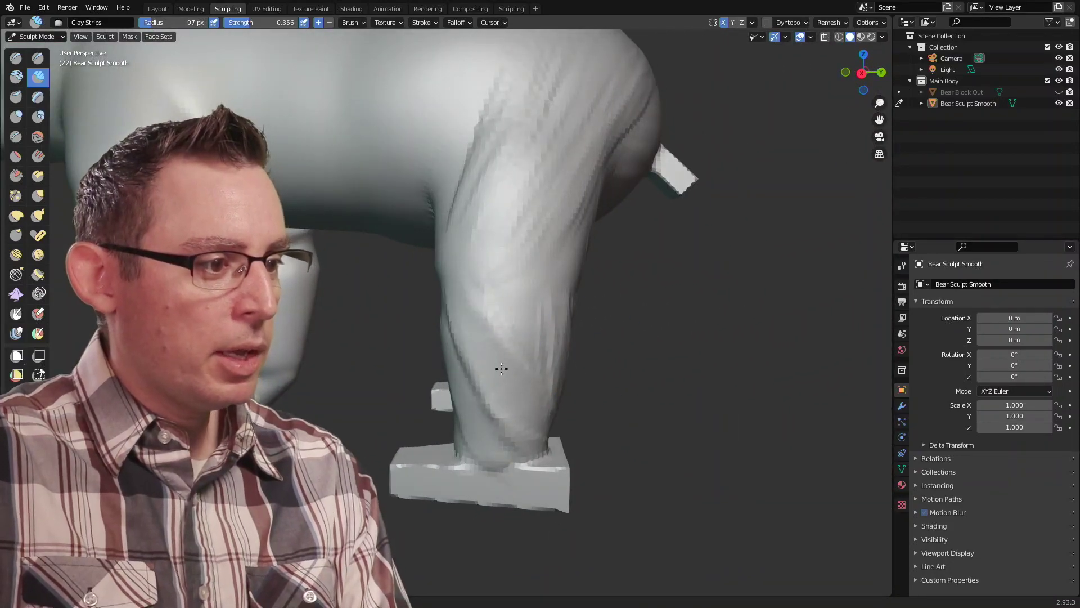
# - Thicken the outer thigh muscles with more clay strips running from the rump down toward the knee
pyautogui.moveTo(501, 368); pyautogui.dragTo(524, 355, button='middle')
pyautogui.moveTo(472, 404)
pyautogui.mouseDown(button='middle')
pyautogui.moveTo(490, 374)
pyautogui.moveTo(488, 317)
pyautogui.mouseUp(button='middle')
pyautogui.scroll(3, 485, 372)
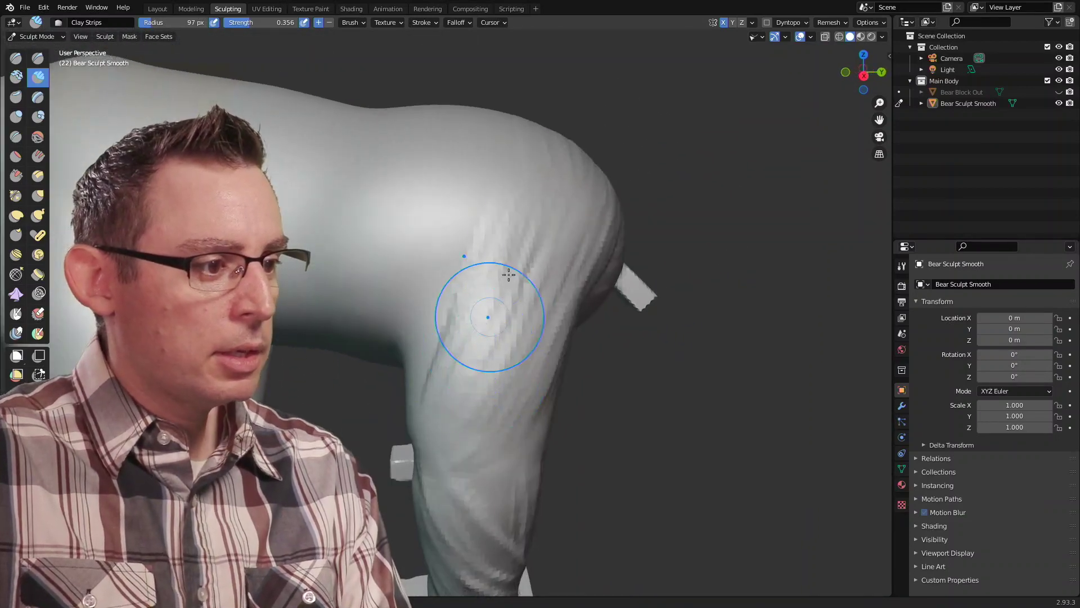
pyautogui.moveTo(552, 225); pyautogui.dragTo(499, 376)
pyautogui.moveTo(535, 310)
pyautogui.mouseDown(button='middle')
pyautogui.moveTo(484, 333)
pyautogui.moveTo(481, 317)
pyautogui.mouseUp(button='middle')
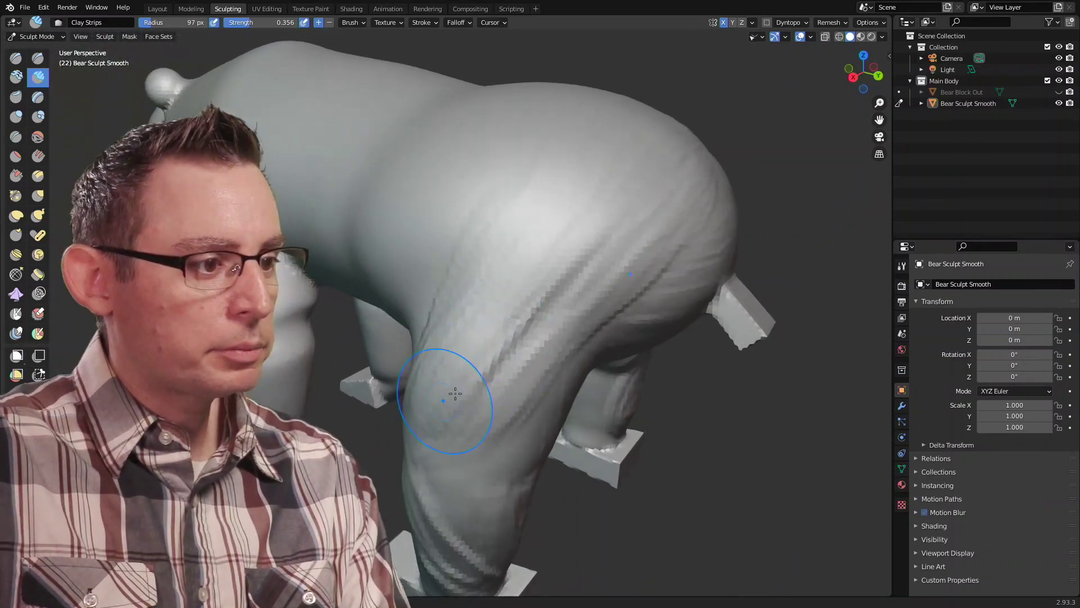
pyautogui.moveTo(571, 259); pyautogui.dragTo(491, 385)
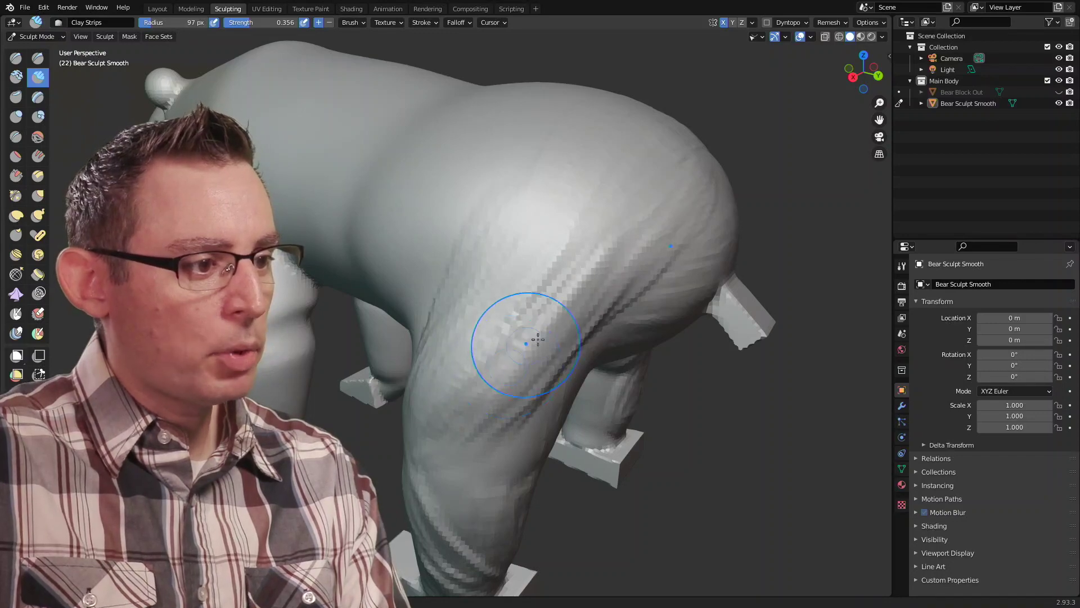
# - Add clay strips to the rump and rear thigh around the tail, and smooth the hip and thigh strips together
pyautogui.moveTo(518, 338)
pyautogui.mouseDown(button='middle')
pyautogui.moveTo(466, 316)
pyautogui.moveTo(449, 331)
pyautogui.moveTo(501, 264)
pyautogui.mouseUp(button='middle')
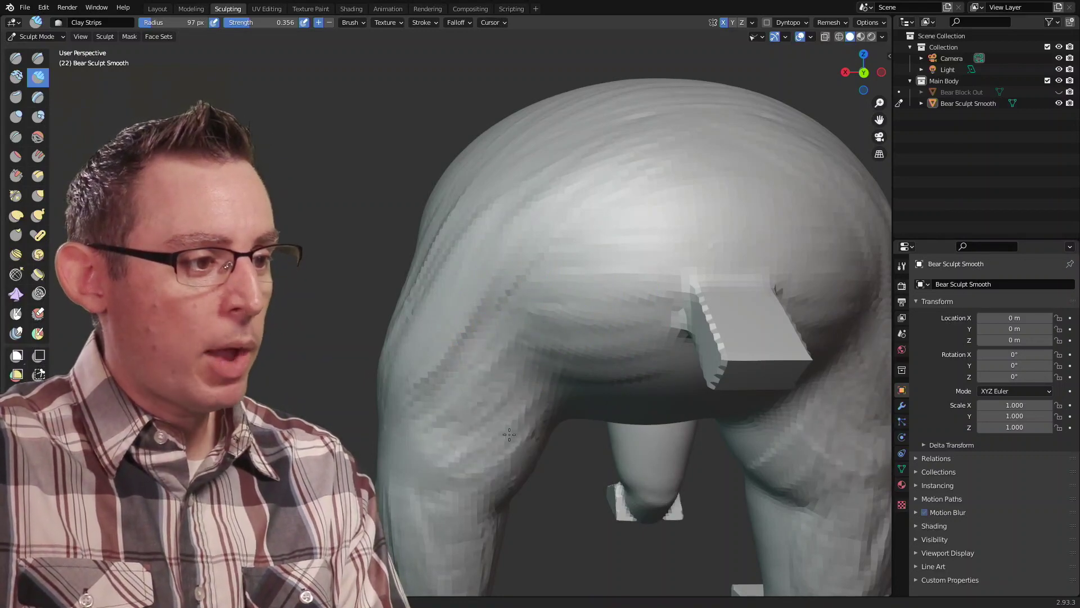
pyautogui.moveTo(549, 358)
pyautogui.mouseDown(button='middle')
pyautogui.moveTo(579, 302)
pyautogui.moveTo(479, 407)
pyautogui.mouseUp(button='middle')
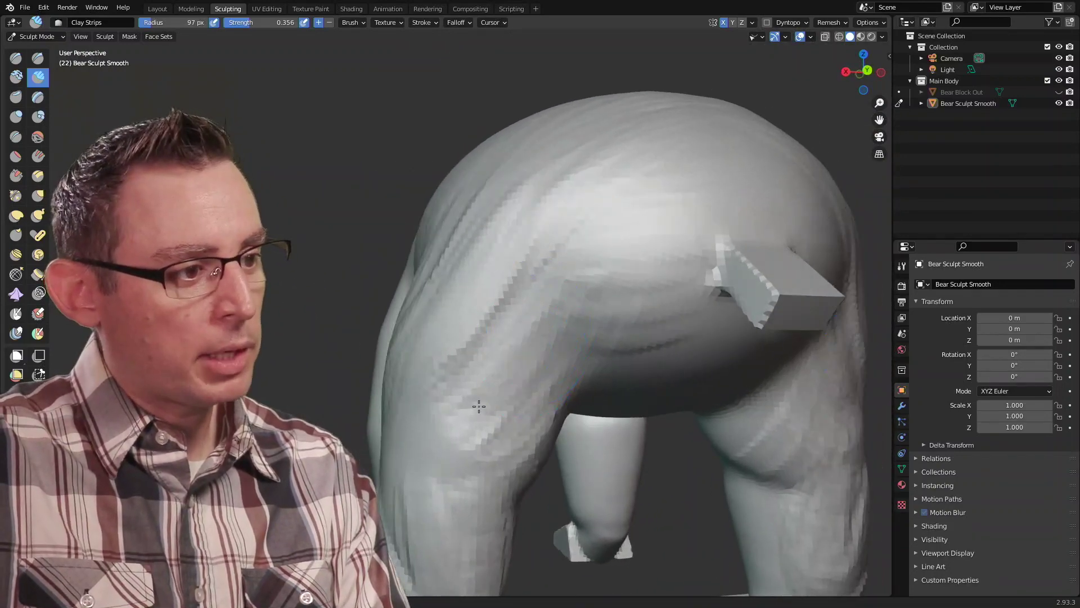
pyautogui.moveTo(554, 288)
pyautogui.mouseDown(button='middle')
pyautogui.moveTo(599, 265)
pyautogui.moveTo(625, 272)
pyautogui.moveTo(603, 249)
pyautogui.moveTo(475, 305)
pyautogui.mouseUp(button='middle')
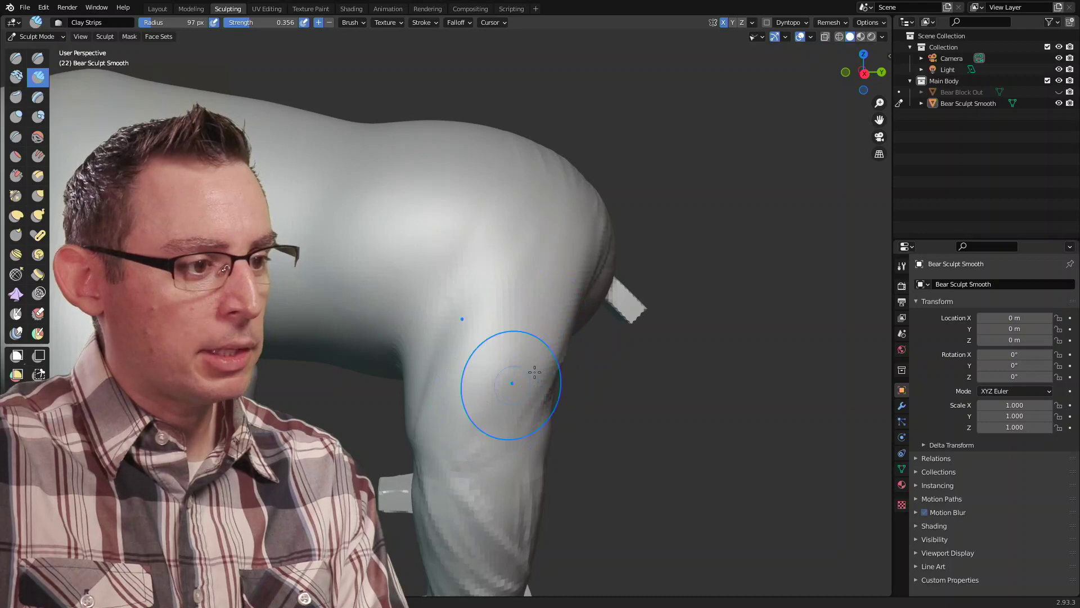
pyautogui.moveTo(528, 373)
pyautogui.mouseDown(button='middle')
pyautogui.moveTo(586, 248)
pyautogui.moveTo(545, 314)
pyautogui.mouseUp(button='middle')
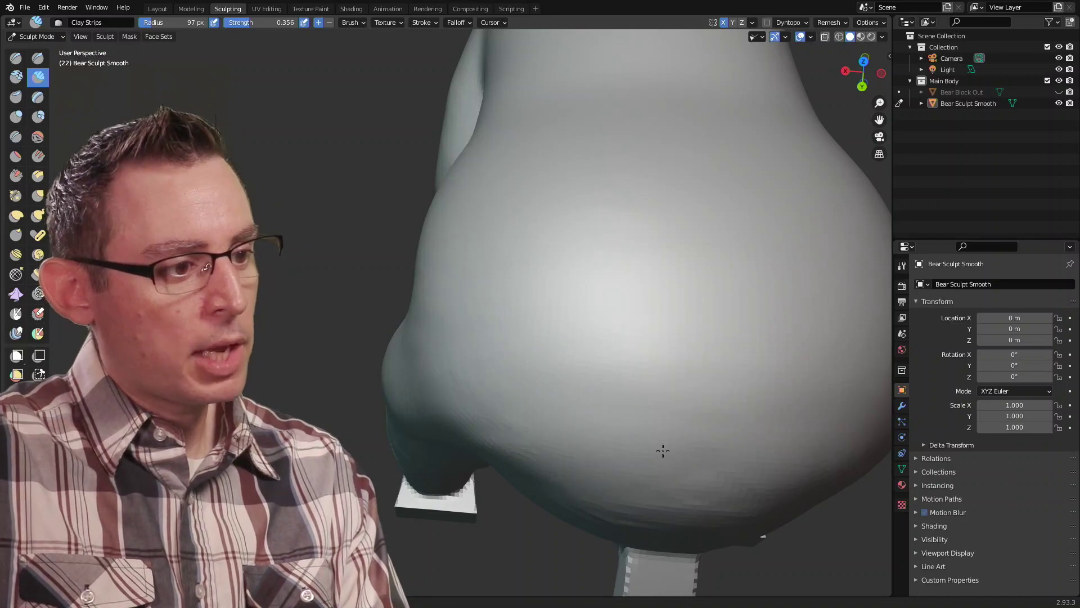
# - Switch the viewport's MatCap lighting to the red clay material
pyautogui.moveTo(550, 415)
pyautogui.mouseDown(button='middle')
pyautogui.moveTo(553, 298)
pyautogui.moveTo(595, 298)
pyautogui.moveTo(570, 299)
pyautogui.mouseUp(button='middle')
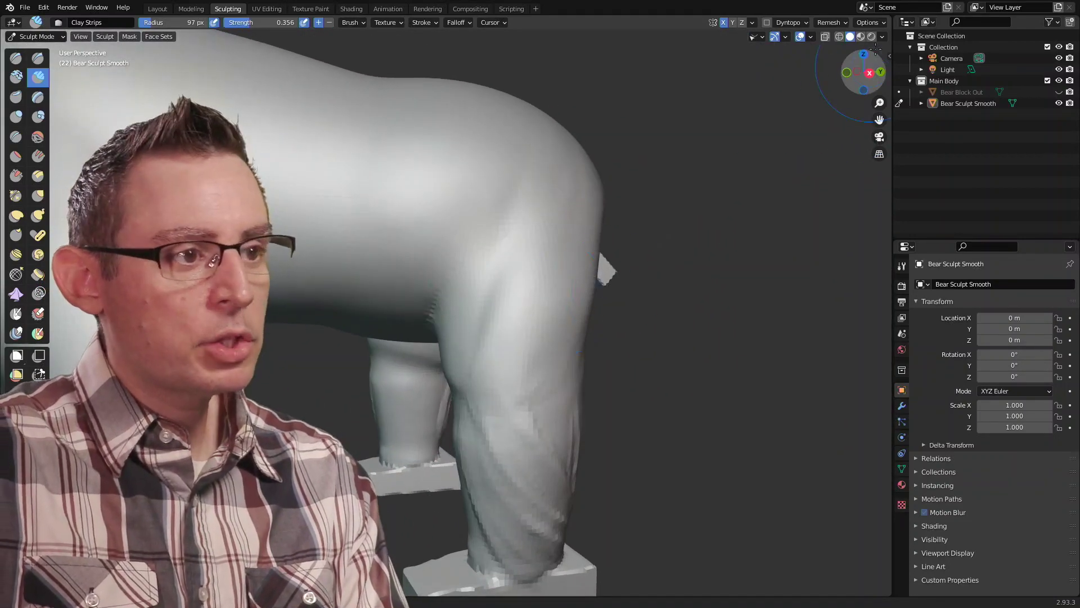
pyautogui.click(883, 37)
pyautogui.click(864, 113)
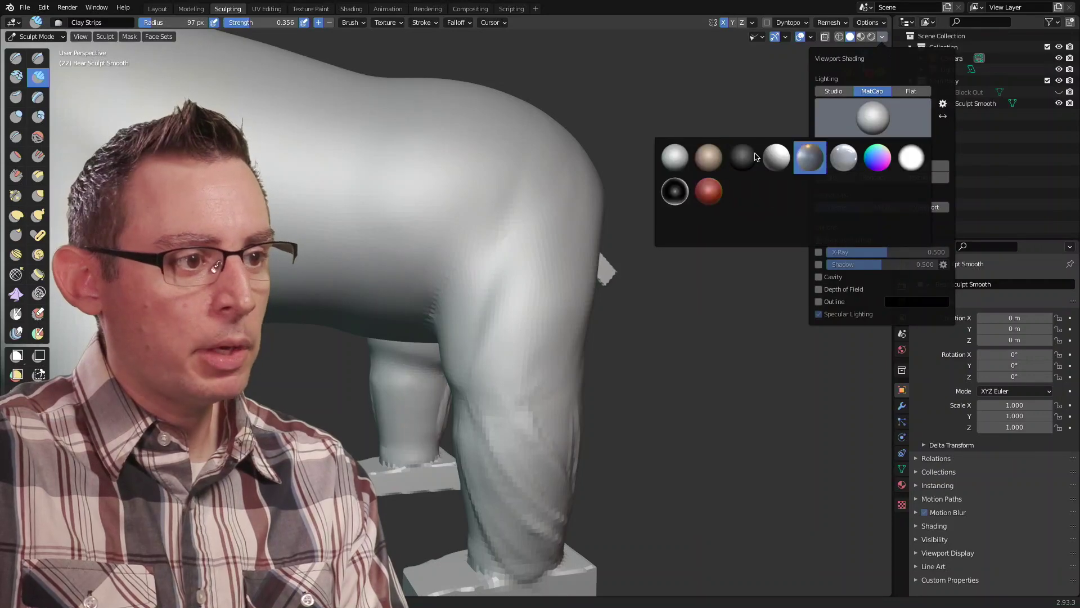
pyautogui.click(707, 191)
# - Lay clay strips across the front of the hip, where the flank meets the upper thigh
pyautogui.scroll(6, 670, 259)
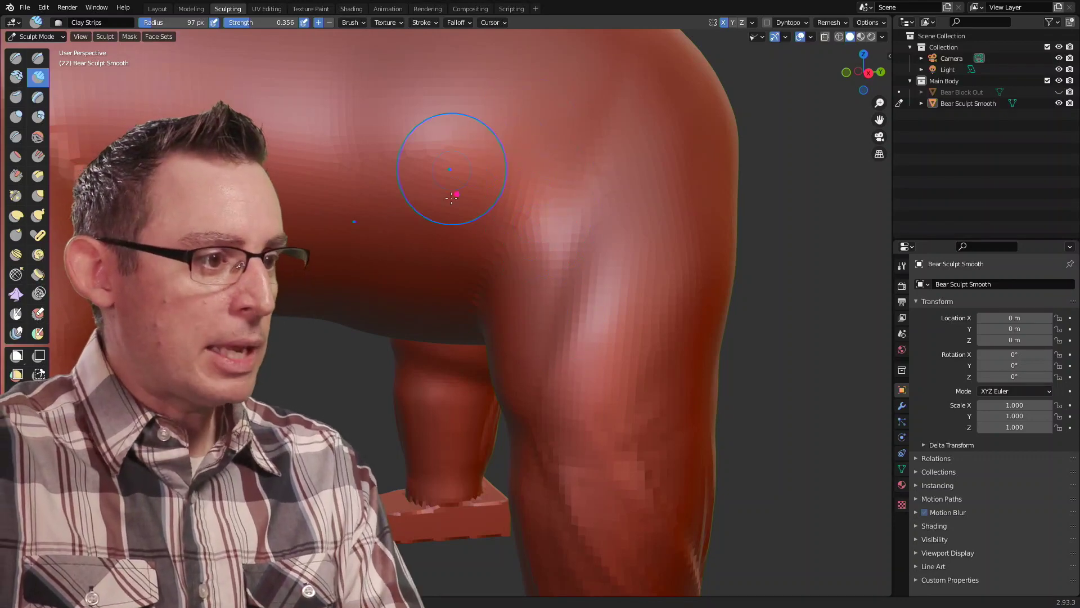
pyautogui.moveTo(600, 160)
pyautogui.mouseDown()
pyautogui.moveTo(503, 408)
pyautogui.moveTo(627, 174)
pyautogui.moveTo(483, 260)
pyautogui.mouseUp()
pyautogui.moveTo(460, 219); pyautogui.dragTo(442, 185)
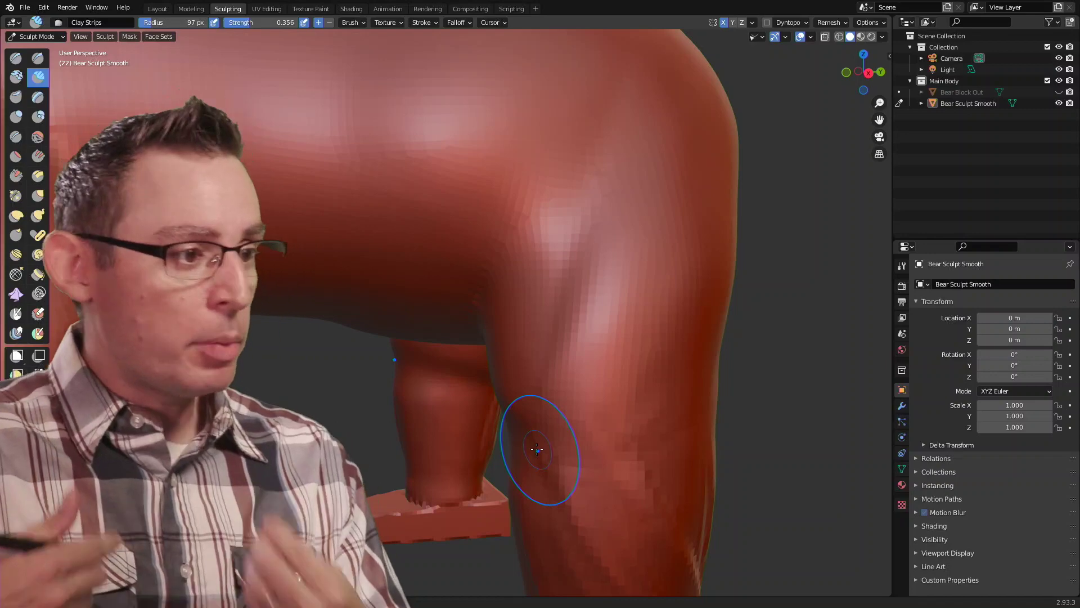
pyautogui.moveTo(628, 322); pyautogui.dragTo(577, 293, button='middle')
pyautogui.scroll(-2, 617, 313)
pyautogui.scroll(-4, 577, 293)
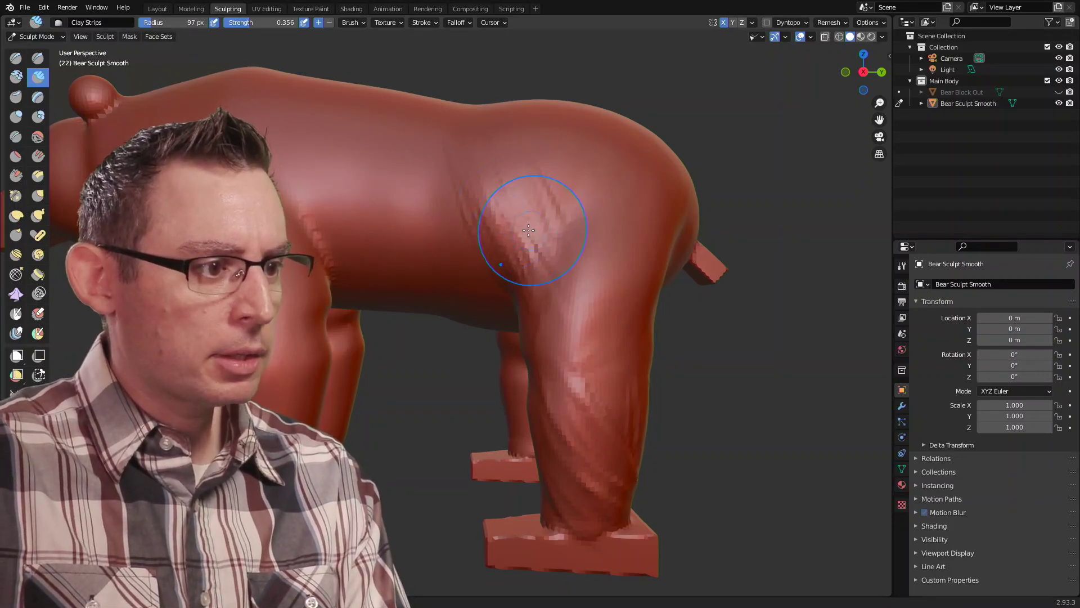
# - Smooth the hip strips, add more from the hip toward the outer thigh, and blend them into the body
pyautogui.moveTo(528, 229); pyautogui.dragTo(535, 255, button='middle')
pyautogui.moveTo(490, 112); pyautogui.dragTo(578, 242, button='middle')
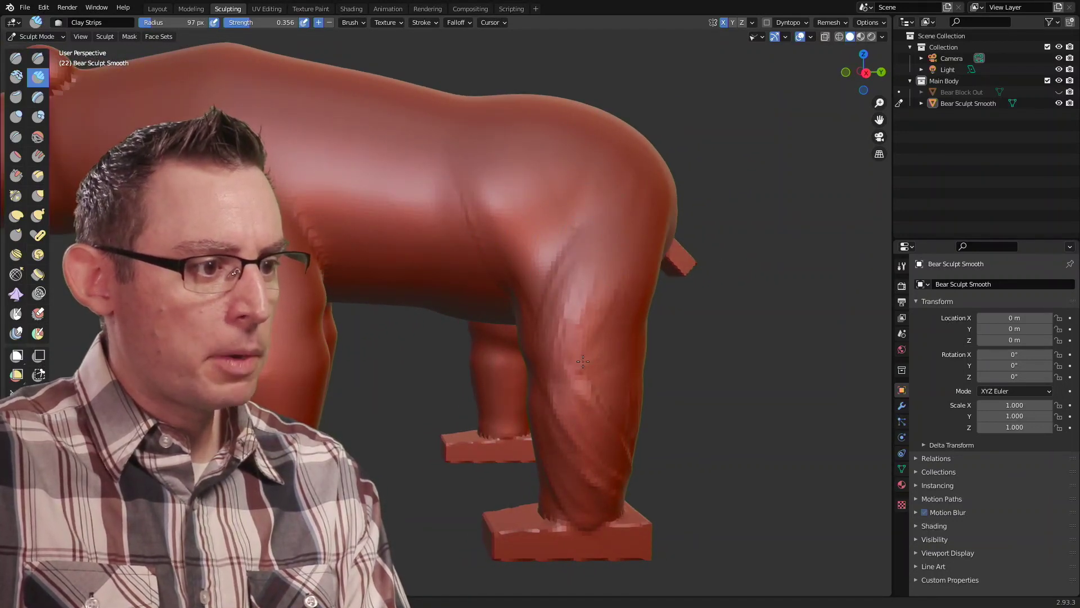
pyautogui.moveTo(542, 340); pyautogui.dragTo(509, 350, button='middle')
pyautogui.moveTo(506, 211)
pyautogui.keyDown('shift'); pyautogui.mouseDown(button='middle')
pyautogui.moveTo(504, 344)
pyautogui.moveTo(450, 300)
pyautogui.mouseUp(button='middle'); pyautogui.keyUp('shift')
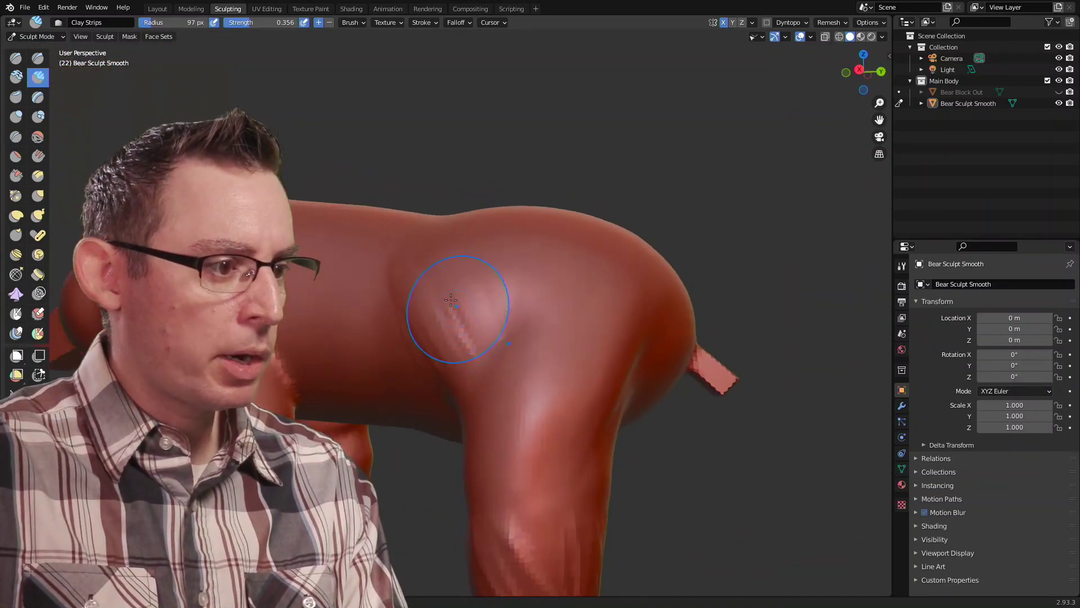
pyautogui.moveTo(493, 326); pyautogui.dragTo(507, 349)
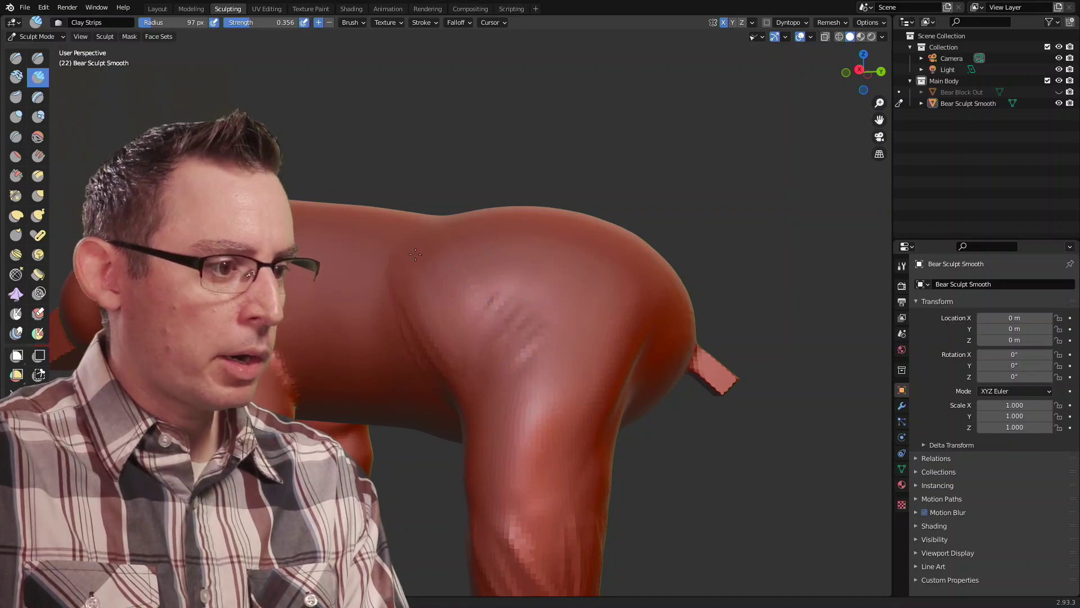
pyautogui.moveTo(500, 316)
pyautogui.mouseDown(button='middle')
pyautogui.moveTo(531, 335)
pyautogui.moveTo(461, 298)
pyautogui.moveTo(523, 278)
pyautogui.moveTo(512, 319)
pyautogui.mouseUp(button='middle')
pyautogui.moveTo(504, 365)
pyautogui.mouseDown(button='middle')
pyautogui.moveTo(558, 308)
pyautogui.moveTo(509, 316)
pyautogui.moveTo(535, 340)
pyautogui.mouseUp(button='middle')
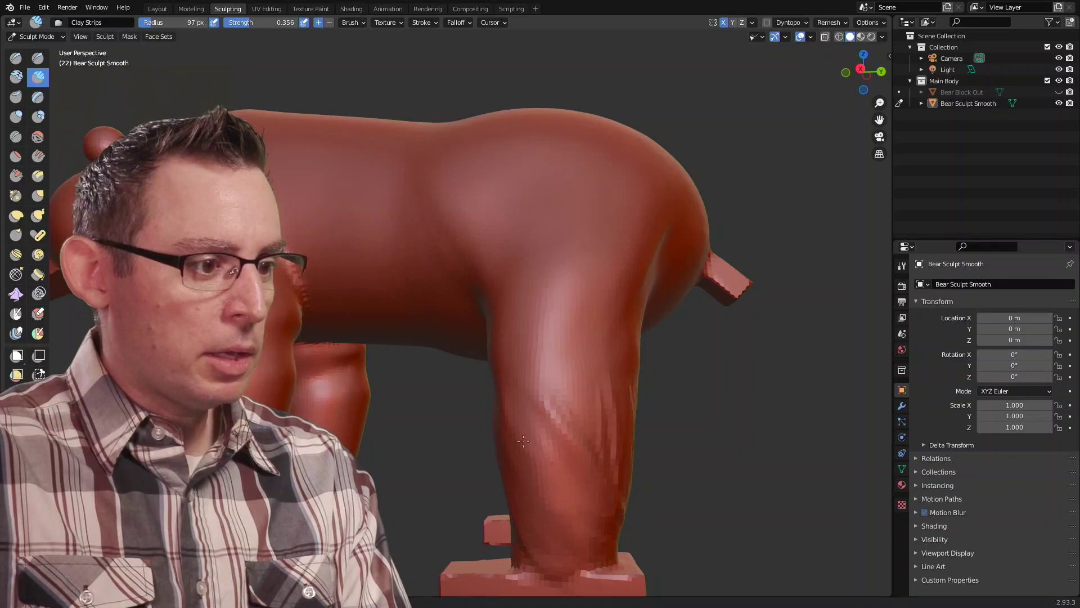
# - Smooth the strips on the lower hind leg and round out its form using the Inflate/Deflate brush
pyautogui.moveTo(596, 496)
pyautogui.mouseDown(button='middle')
pyautogui.moveTo(574, 405)
pyautogui.moveTo(595, 431)
pyautogui.moveTo(535, 406)
pyautogui.moveTo(491, 412)
pyautogui.moveTo(428, 367)
pyautogui.mouseUp(button='middle')
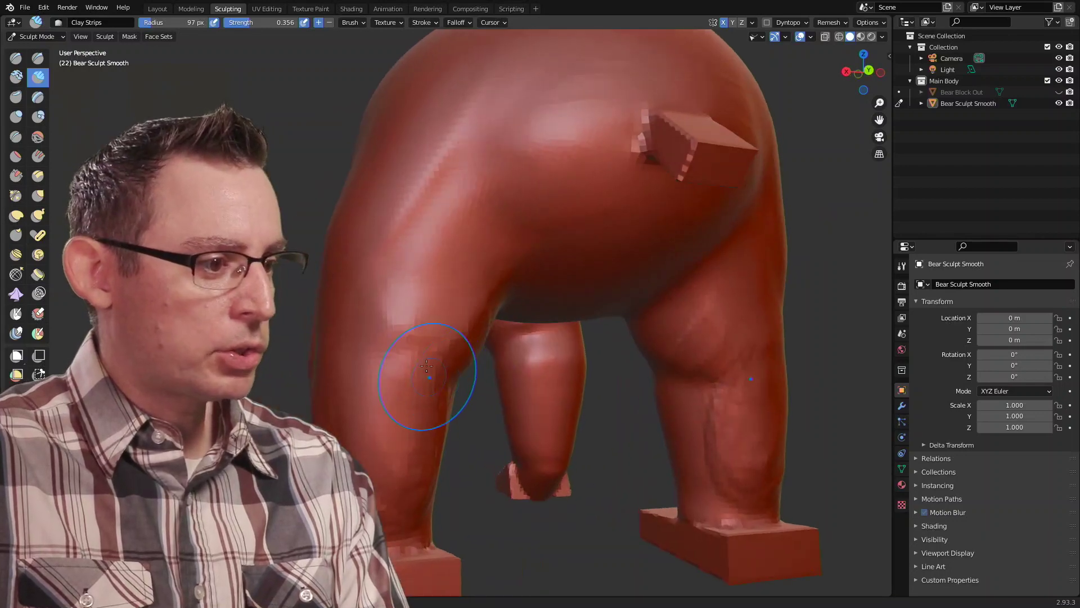
pyautogui.moveTo(418, 424); pyautogui.dragTo(398, 340, button='middle')
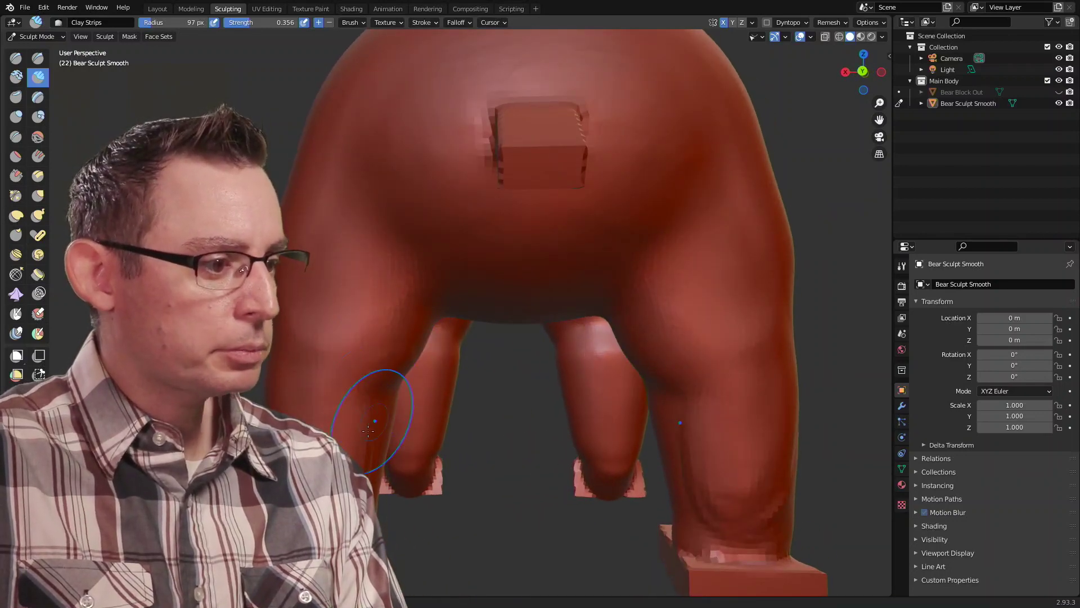
pyautogui.moveTo(397, 338); pyautogui.dragTo(408, 286, button='middle')
pyautogui.click(16, 117)
pyautogui.scroll(5, 511, 314)
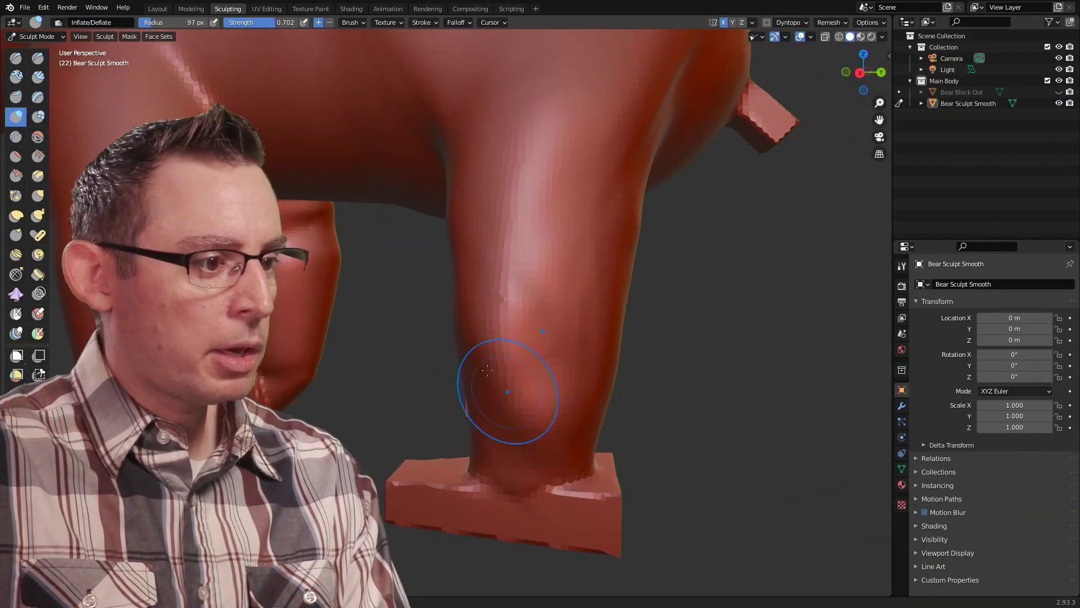
pyautogui.moveTo(487, 320); pyautogui.dragTo(479, 301, button='middle')
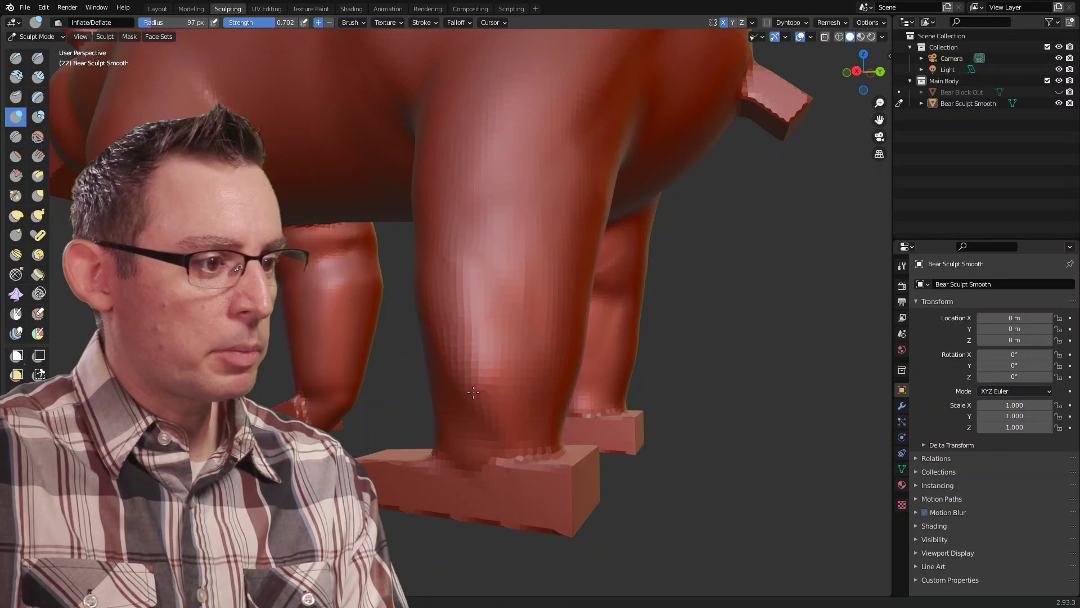
pyautogui.moveTo(489, 353); pyautogui.dragTo(482, 159, button='middle')
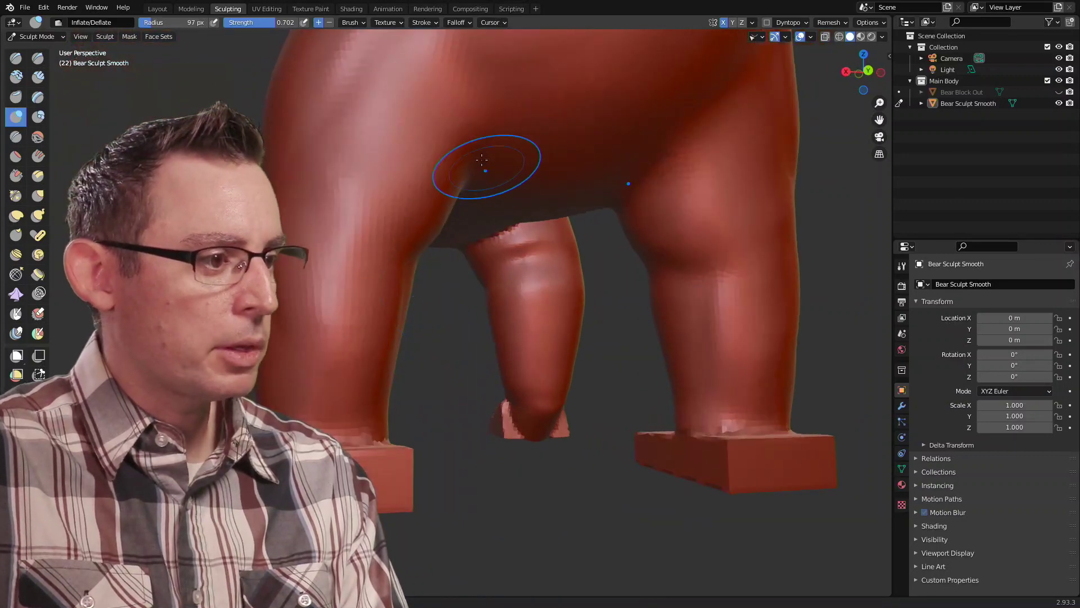
pyautogui.moveTo(341, 247); pyautogui.dragTo(512, 304, button='middle')
pyautogui.scroll(-3, 554, 314)
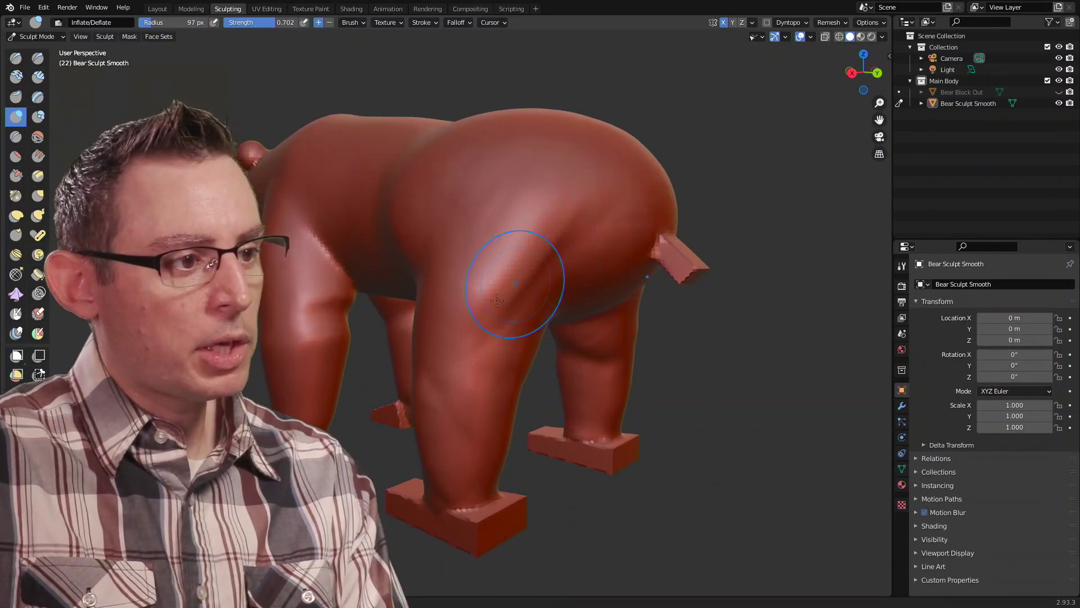
pyautogui.moveTo(547, 269); pyautogui.dragTo(405, 259, button='middle')
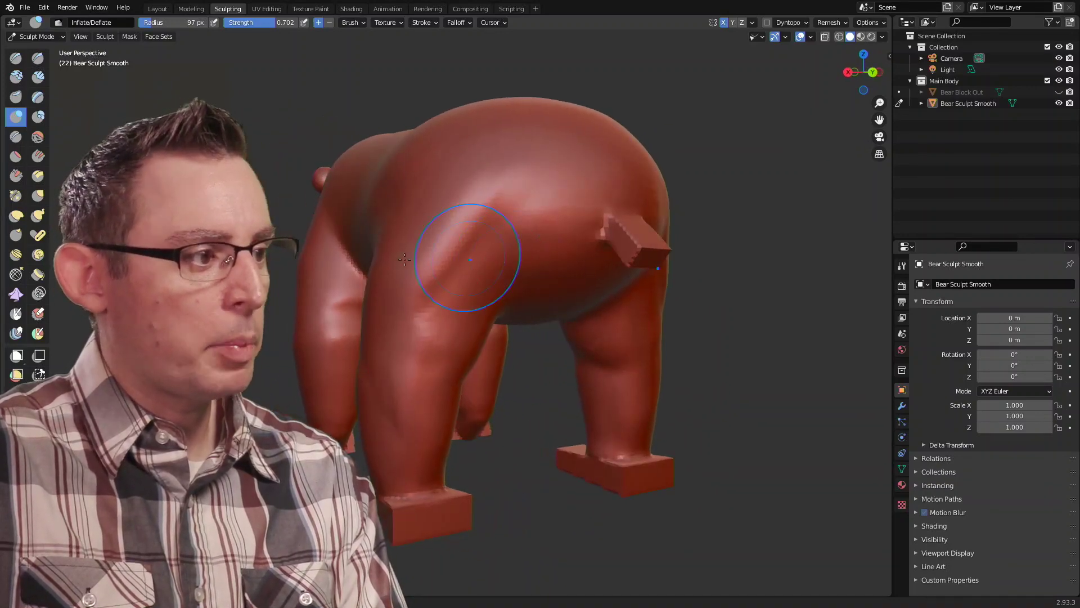
# - With the Grab brush at a 189 px radius, pull the rump's underside down between the hind legs and adjust the inner thigh and rear contour
pyautogui.click(38, 196)
pyautogui.press('f')
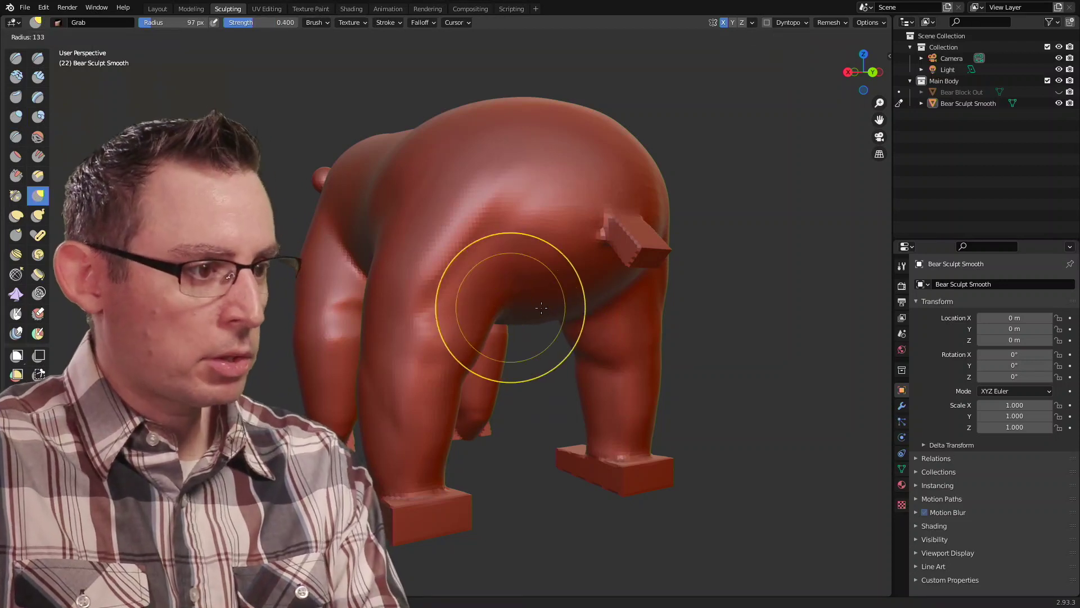
pyautogui.click(557, 312)
pyautogui.moveTo(516, 321); pyautogui.dragTo(500, 317, button='middle')
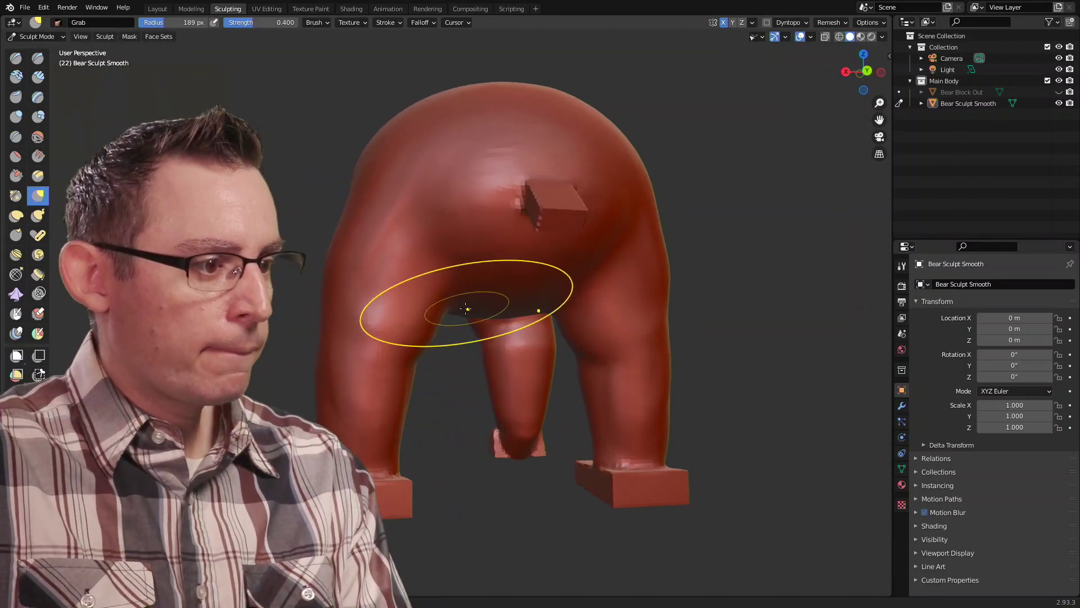
pyautogui.moveTo(500, 309); pyautogui.dragTo(509, 340)
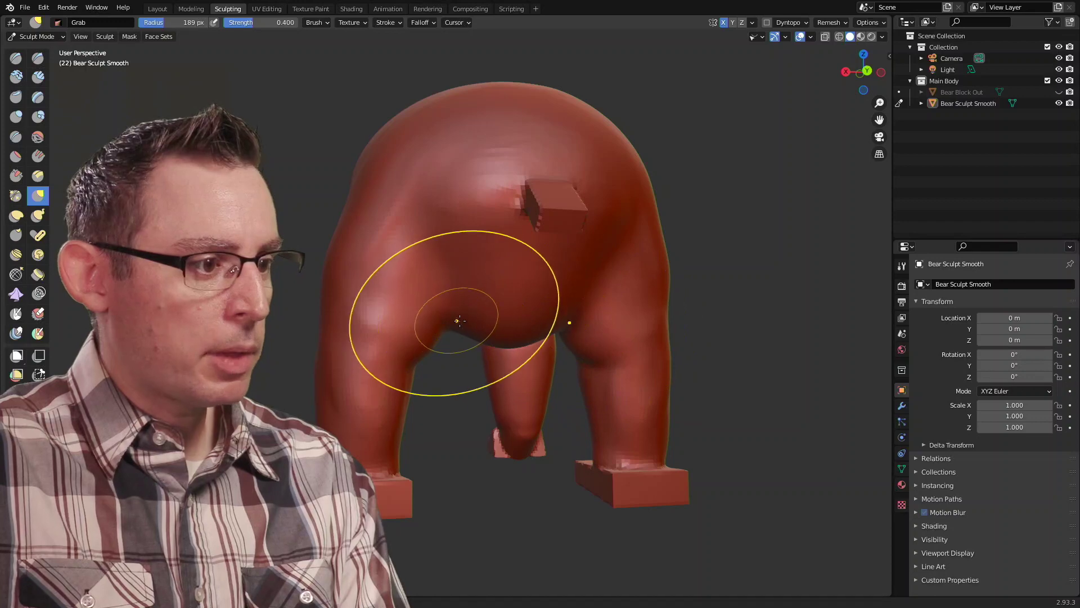
pyautogui.moveTo(426, 336); pyautogui.dragTo(460, 350)
pyautogui.moveTo(460, 349)
pyautogui.mouseDown(button='middle')
pyautogui.moveTo(506, 314)
pyautogui.moveTo(528, 329)
pyautogui.moveTo(549, 309)
pyautogui.moveTo(532, 311)
pyautogui.moveTo(546, 295)
pyautogui.mouseUp(button='middle')
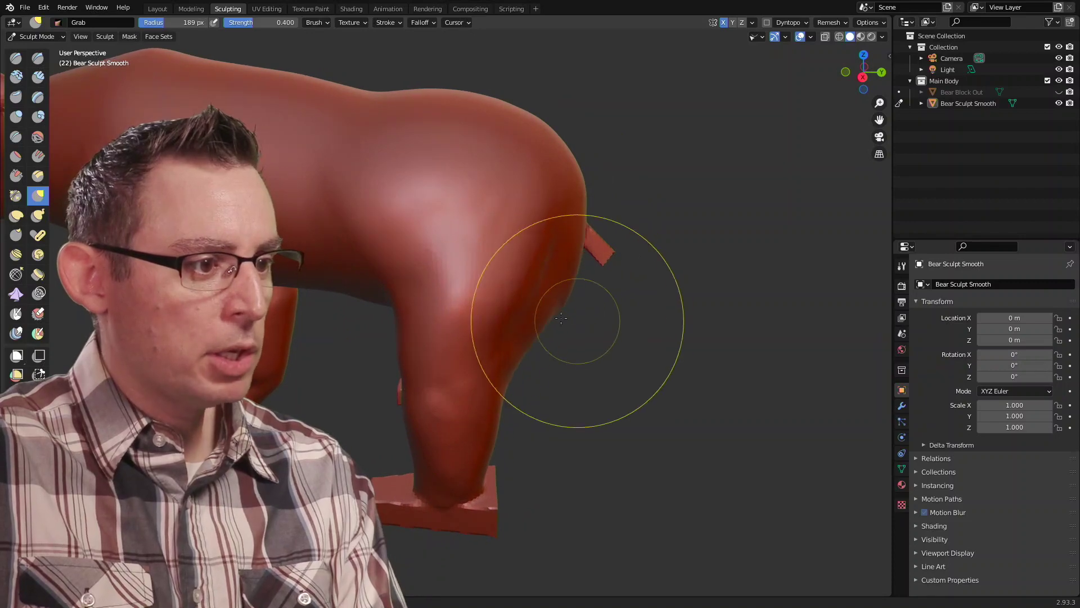
pyautogui.moveTo(561, 318); pyautogui.dragTo(564, 329)
pyautogui.moveTo(555, 325)
pyautogui.mouseDown(button='middle')
pyautogui.moveTo(506, 337)
pyautogui.moveTo(374, 288)
pyautogui.moveTo(459, 217)
pyautogui.mouseUp(button='middle')
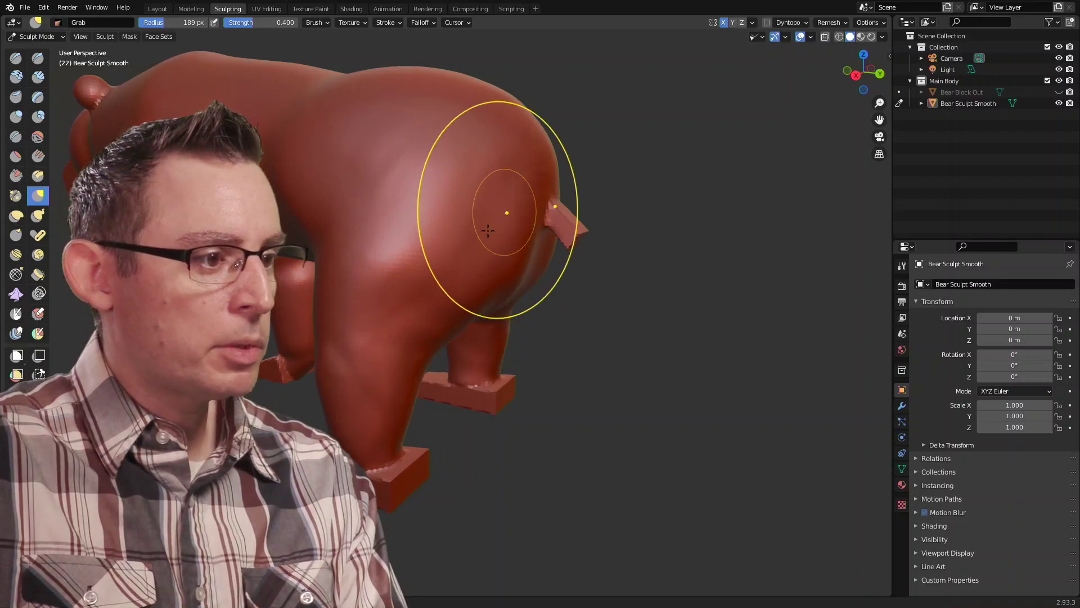
# - Grab the front edge of the upper thigh and pull it forward toward the belly
pyautogui.moveTo(488, 231)
pyautogui.mouseDown(button='middle')
pyautogui.moveTo(478, 237)
pyautogui.moveTo(507, 242)
pyautogui.moveTo(506, 227)
pyautogui.moveTo(535, 229)
pyautogui.mouseUp(button='middle')
pyautogui.scroll(4, 544, 267)
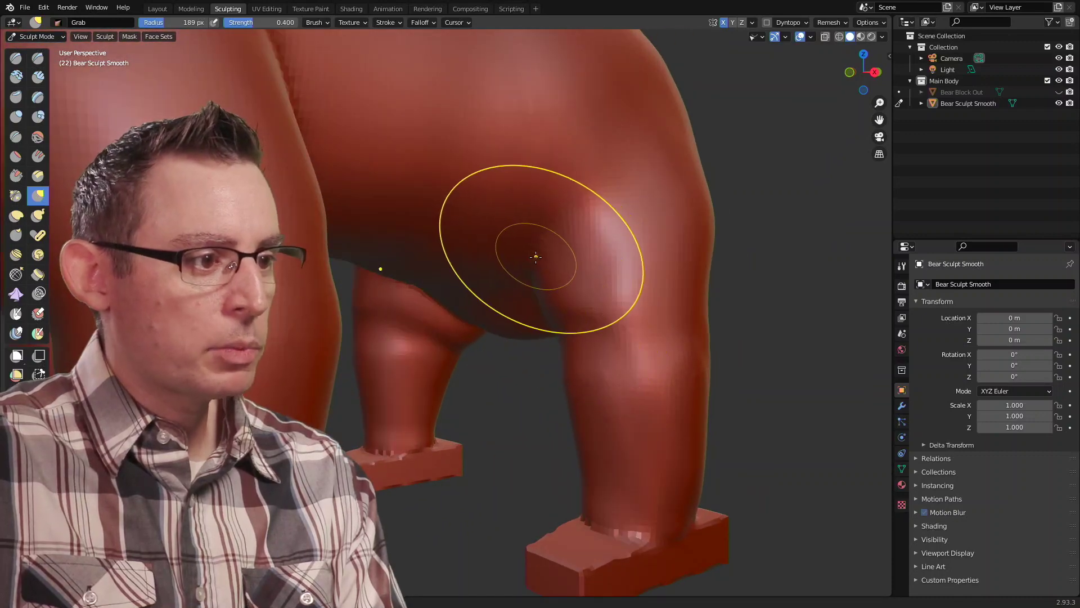
pyautogui.moveTo(585, 248); pyautogui.dragTo(524, 252)
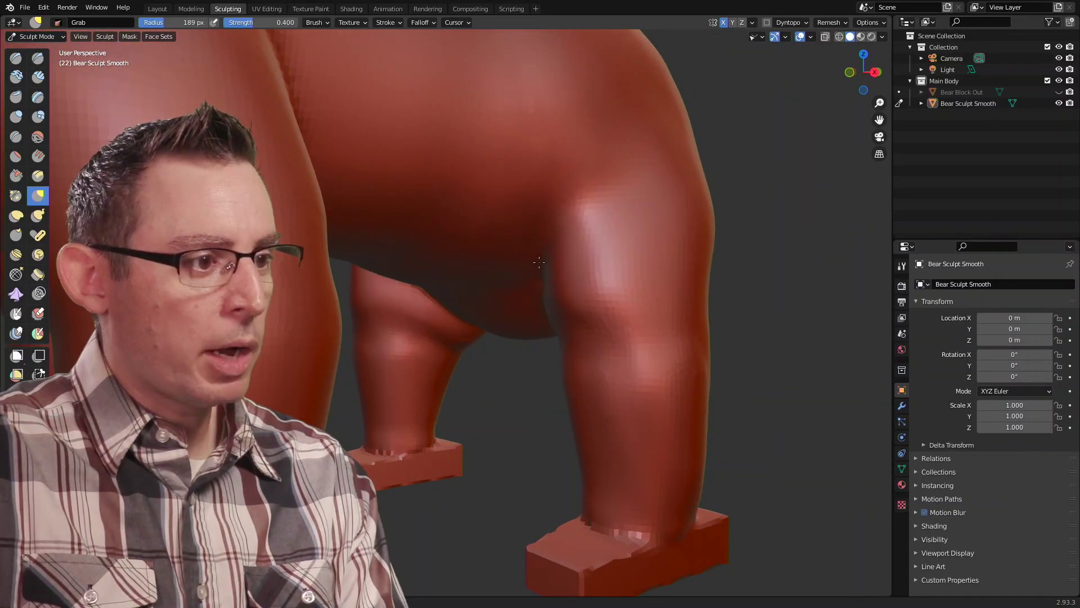
pyautogui.moveTo(568, 250)
pyautogui.mouseDown(button='middle')
pyautogui.moveTo(499, 263)
pyautogui.moveTo(562, 240)
pyautogui.mouseUp(button='middle')
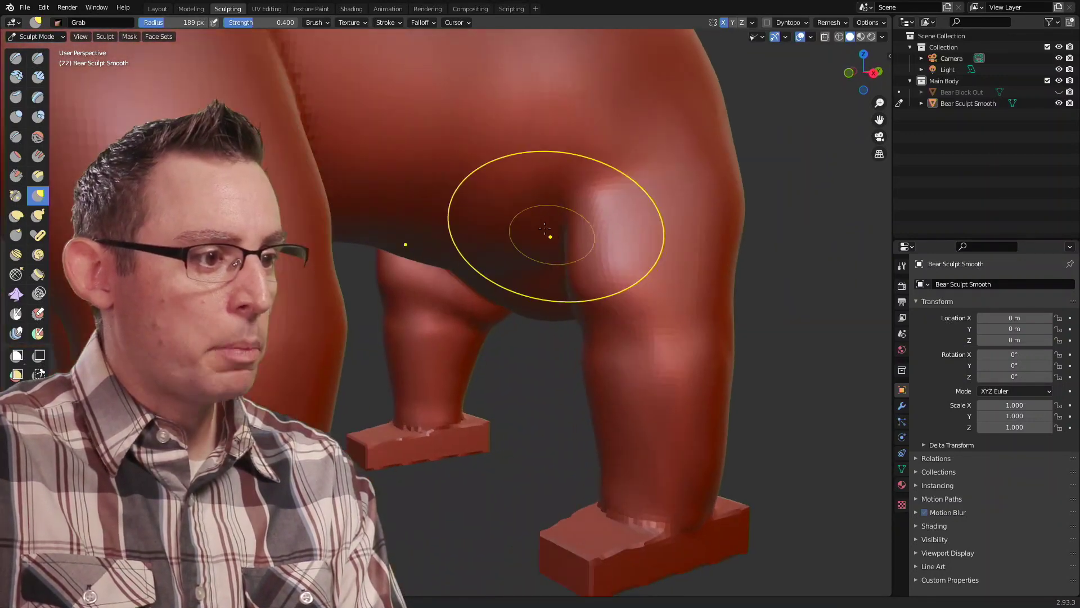
pyautogui.moveTo(489, 242); pyautogui.dragTo(525, 193, button='middle')
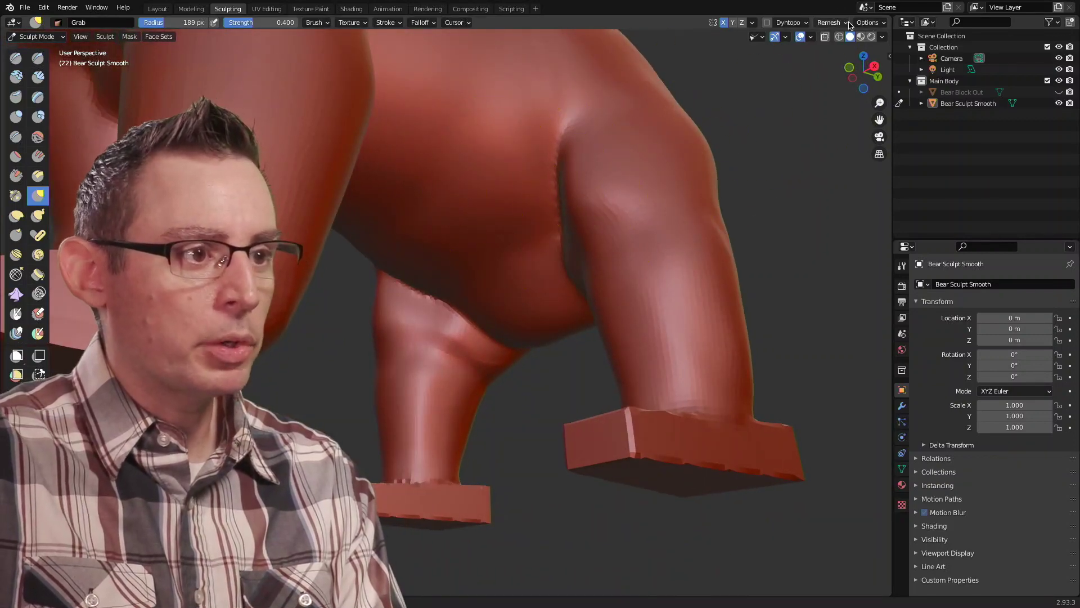
# - Switch the viewport's MatCap back to the light grey material
pyautogui.click(883, 37)
pyautogui.click(839, 119)
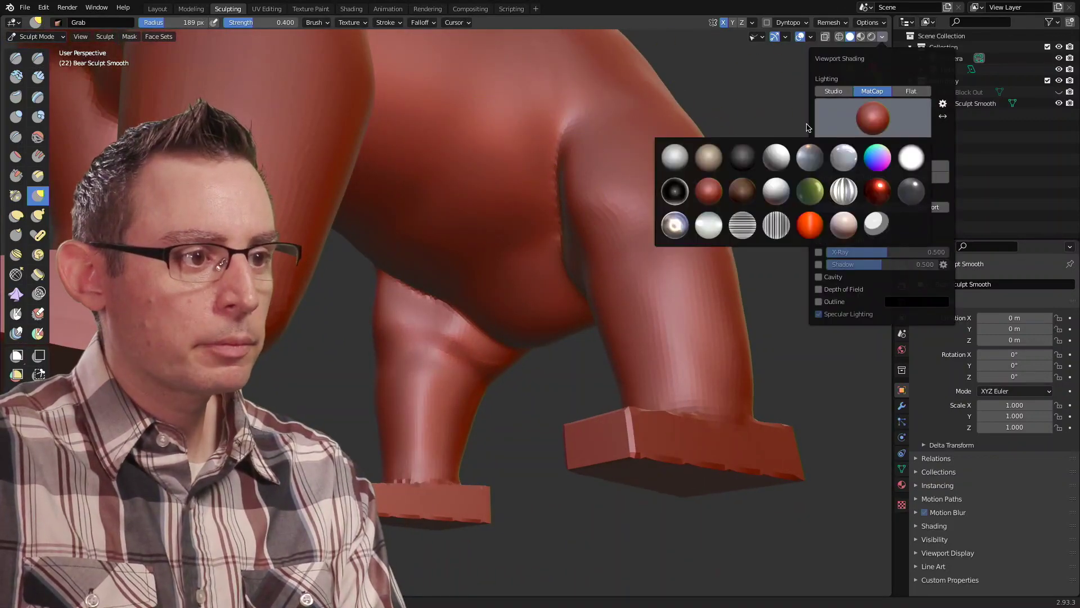
pyautogui.click(676, 157)
# - Enlarge the Grab brush radius to 289 px and reshape the rear belly beside the hind leg
pyautogui.moveTo(562, 237); pyautogui.dragTo(526, 262, button='middle')
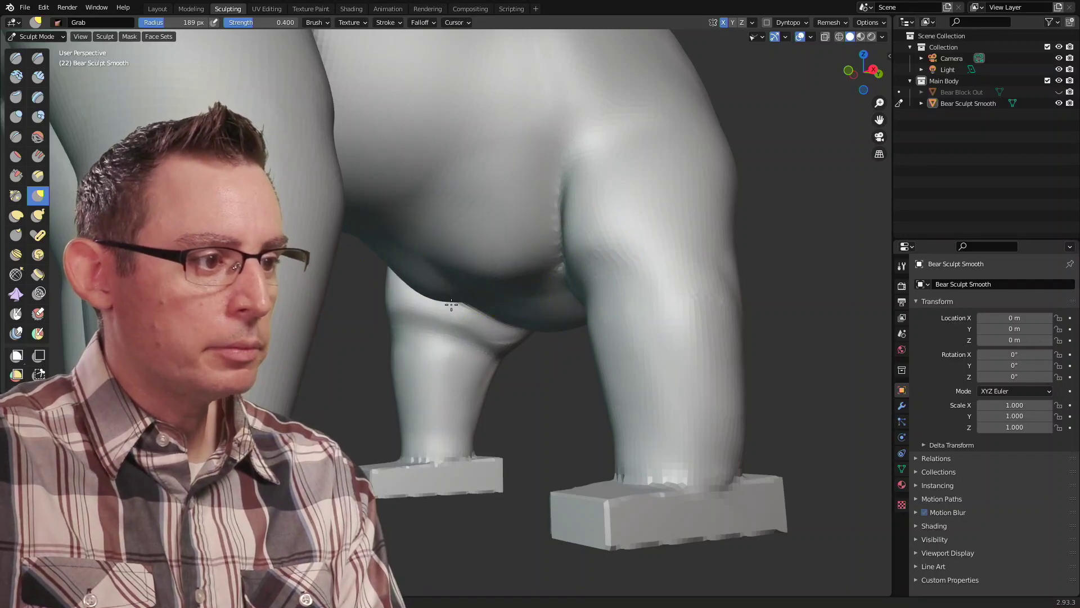
pyautogui.moveTo(506, 278); pyautogui.dragTo(514, 287, button='middle')
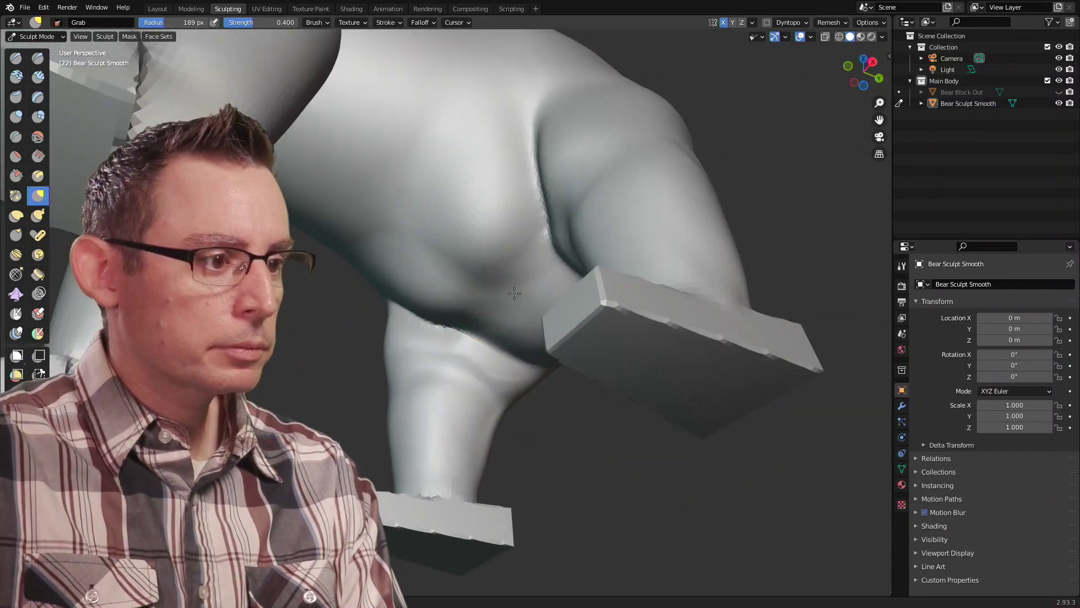
pyautogui.moveTo(521, 330); pyautogui.dragTo(424, 251, button='middle')
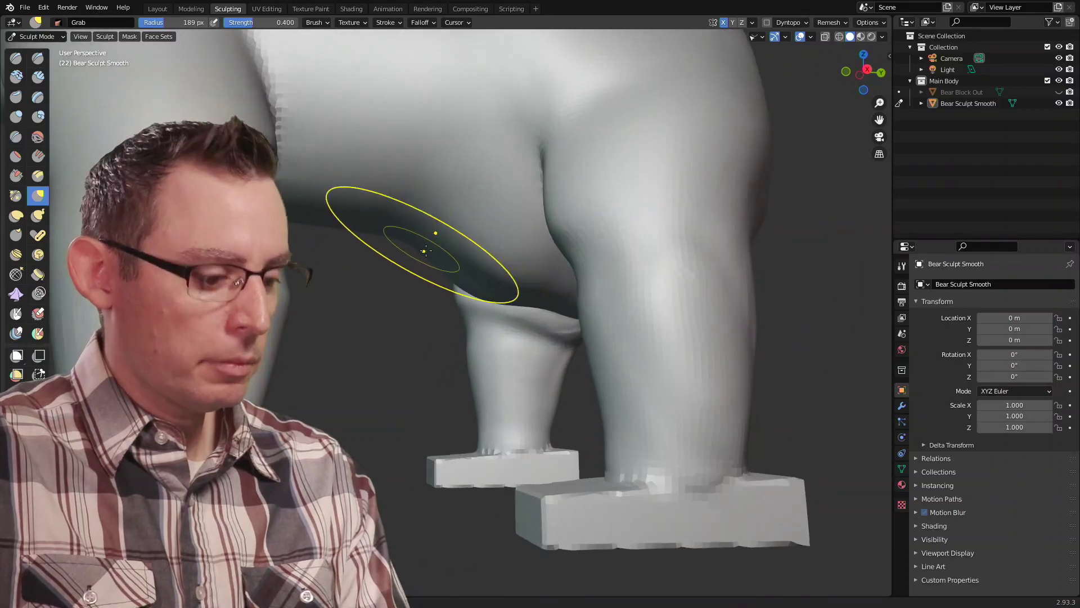
pyautogui.press('f')
pyautogui.click(502, 248)
pyautogui.moveTo(502, 248)
pyautogui.mouseDown(button='middle')
pyautogui.moveTo(521, 243)
pyautogui.moveTo(494, 241)
pyautogui.mouseUp(button='middle')
pyautogui.moveTo(494, 241)
pyautogui.mouseDown()
pyautogui.moveTo(501, 267)
pyautogui.moveTo(537, 264)
pyautogui.mouseUp()
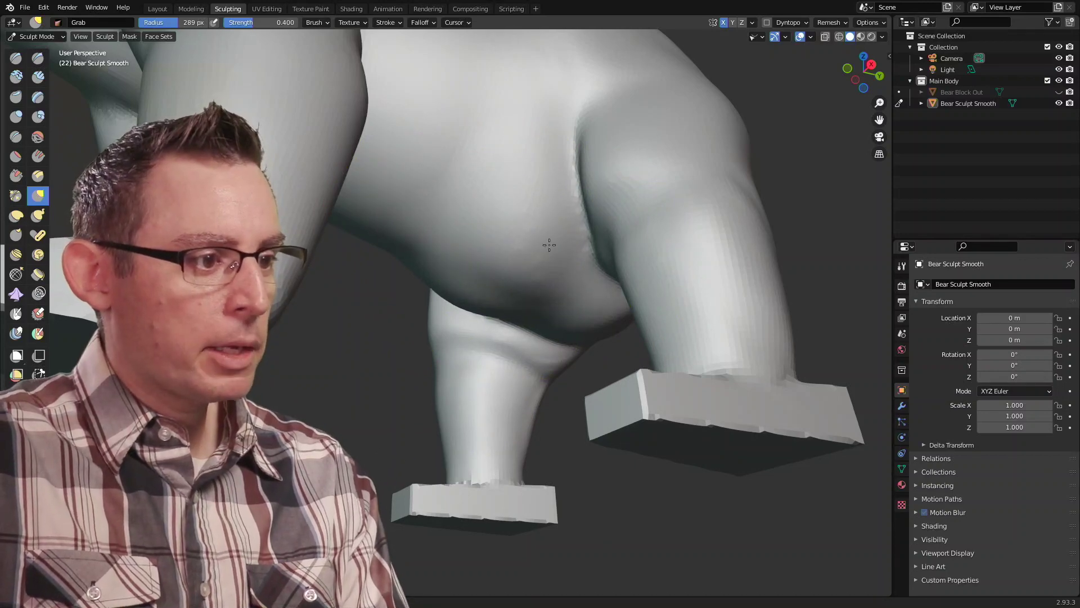
# - Reshape the underside of the rump and the inner thigh with the Grab brush, working from behind the bear
pyautogui.moveTo(549, 245)
pyautogui.mouseDown(button='middle')
pyautogui.moveTo(545, 289)
pyautogui.moveTo(450, 301)
pyautogui.moveTo(473, 309)
pyautogui.mouseUp(button='middle')
pyautogui.moveTo(520, 248); pyautogui.dragTo(504, 161)
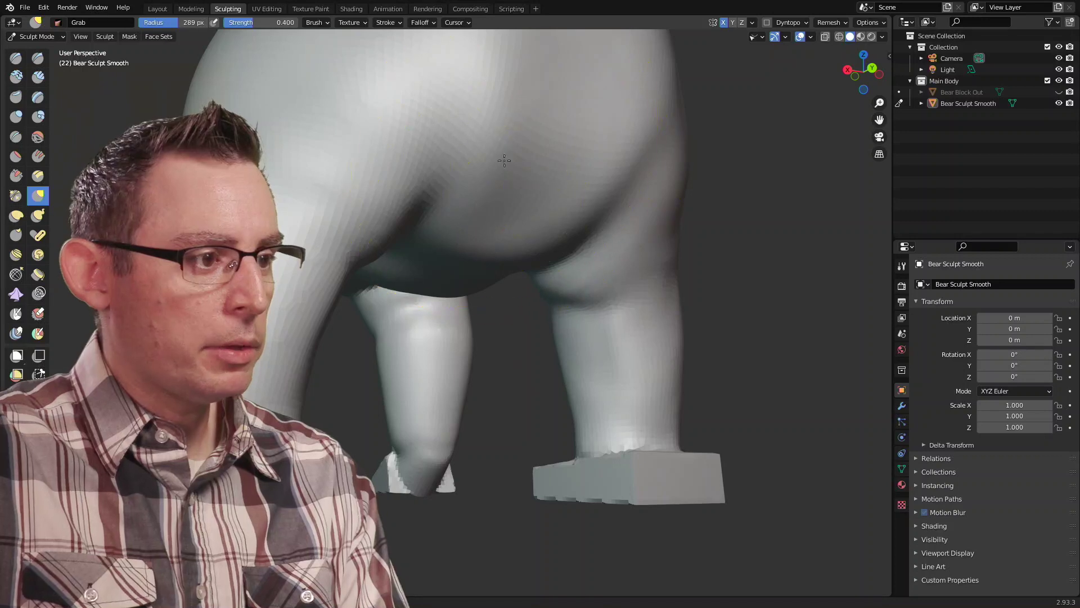
pyautogui.moveTo(514, 217)
pyautogui.mouseDown(button='middle')
pyautogui.moveTo(574, 251)
pyautogui.moveTo(614, 197)
pyautogui.mouseUp(button='middle')
pyautogui.moveTo(616, 194); pyautogui.dragTo(688, 152)
pyautogui.moveTo(659, 192); pyautogui.dragTo(525, 210, button='middle')
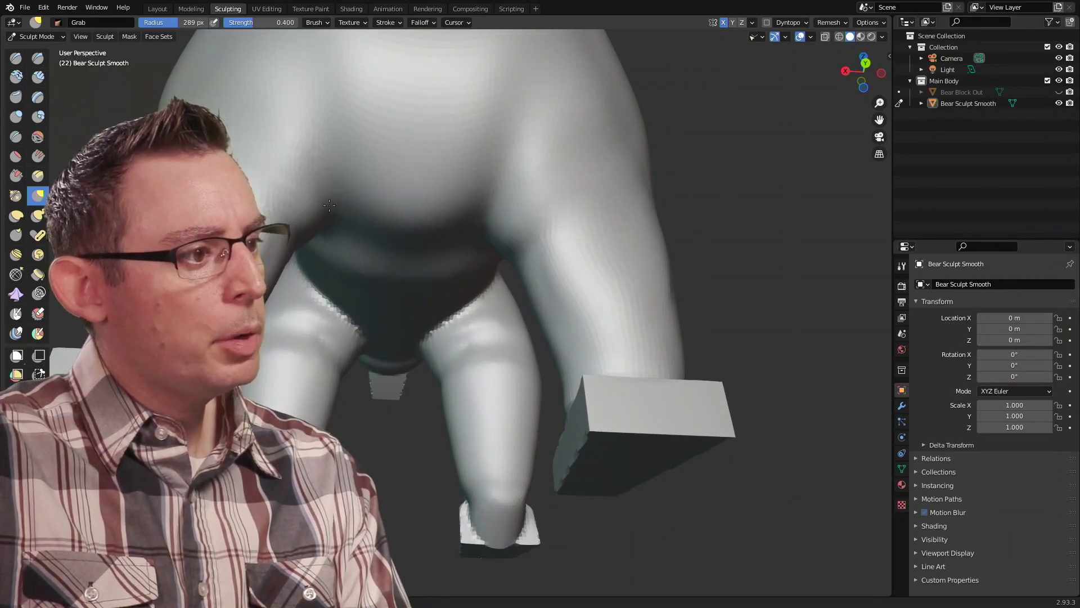
# - Pull the front of the thigh above the knee toward the belly to form the flank fold
pyautogui.moveTo(329, 205)
pyautogui.mouseDown(button='middle')
pyautogui.moveTo(448, 261)
pyautogui.moveTo(524, 255)
pyautogui.mouseUp(button='middle')
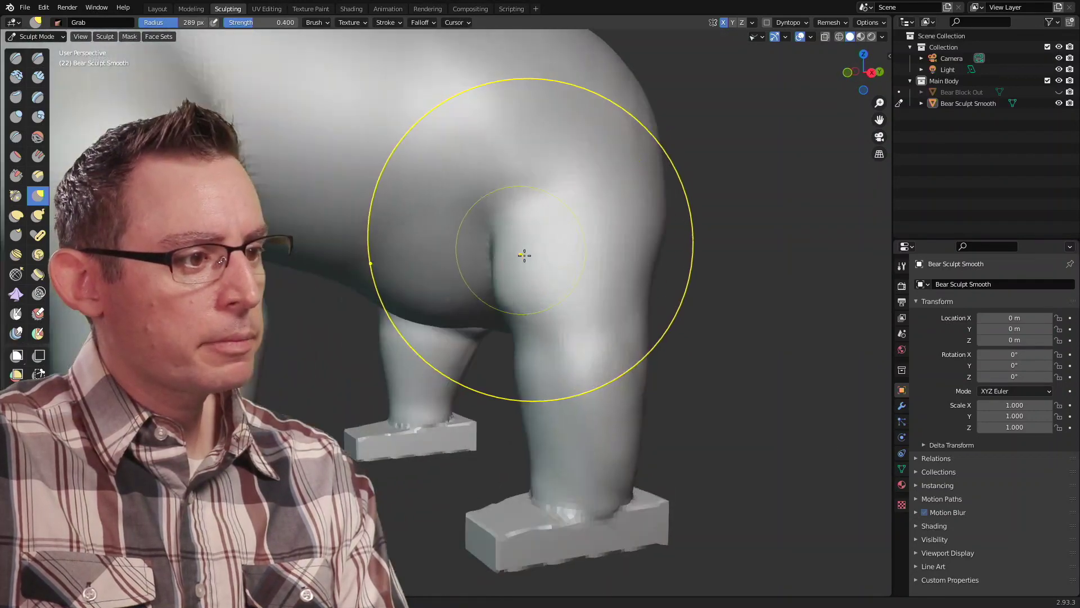
pyautogui.scroll(3, 524, 256)
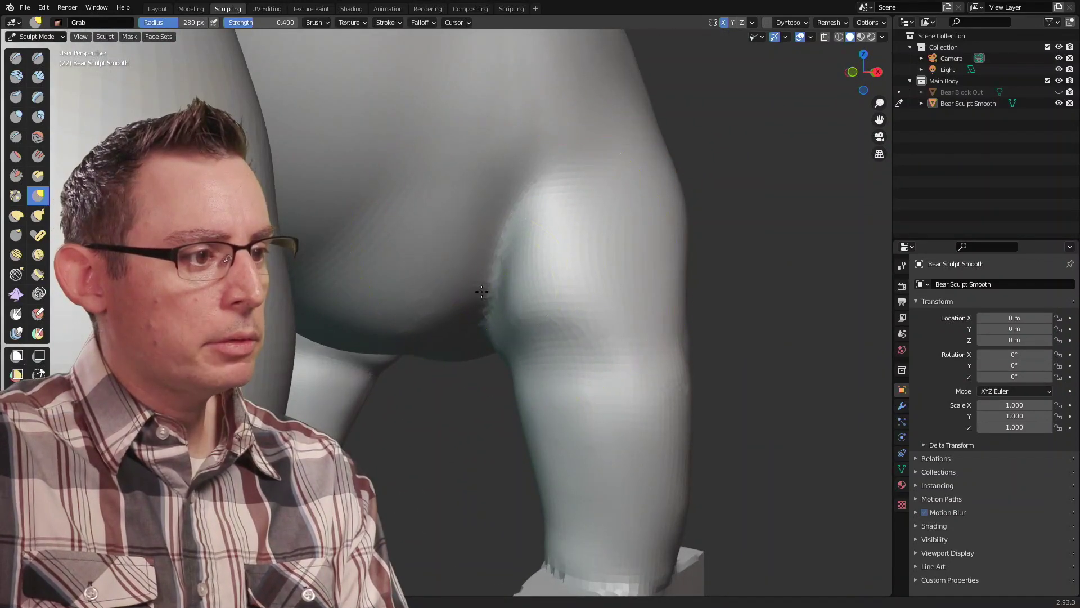
pyautogui.moveTo(449, 272)
pyautogui.mouseDown()
pyautogui.moveTo(487, 294)
pyautogui.moveTo(473, 256)
pyautogui.mouseUp()
pyautogui.moveTo(468, 245)
pyautogui.mouseDown()
pyautogui.moveTo(495, 254)
pyautogui.moveTo(472, 261)
pyautogui.mouseUp()
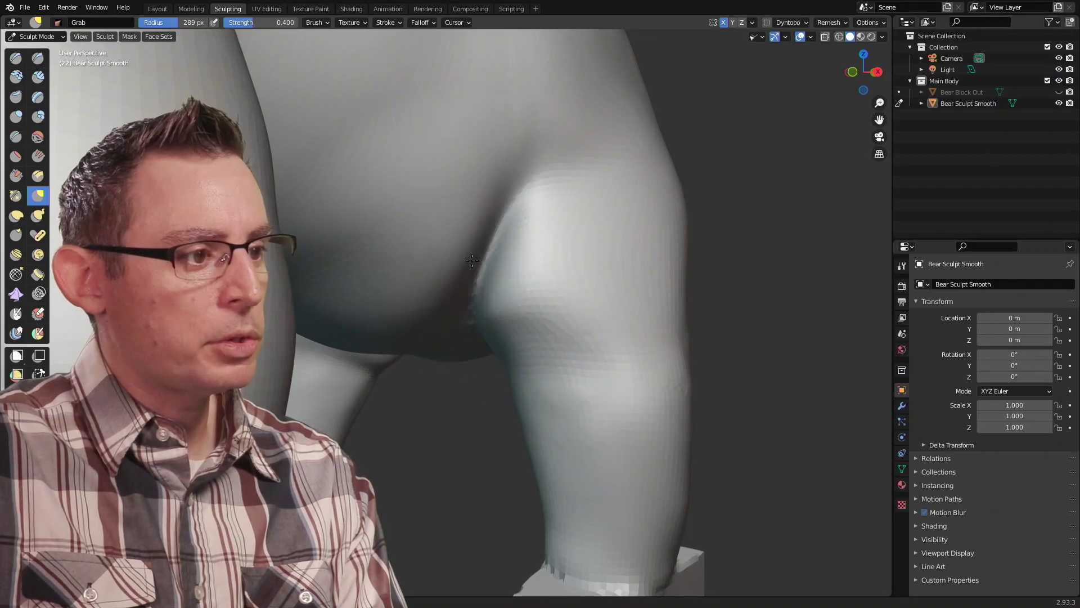
# - Refine the flank fold and the front of the hind thigh with the Grab brush, working from several angles
pyautogui.moveTo(476, 261)
pyautogui.mouseDown(button='middle')
pyautogui.moveTo(507, 272)
pyautogui.moveTo(466, 294)
pyautogui.moveTo(457, 335)
pyautogui.moveTo(542, 287)
pyautogui.moveTo(539, 256)
pyautogui.moveTo(514, 241)
pyautogui.mouseUp(button='middle')
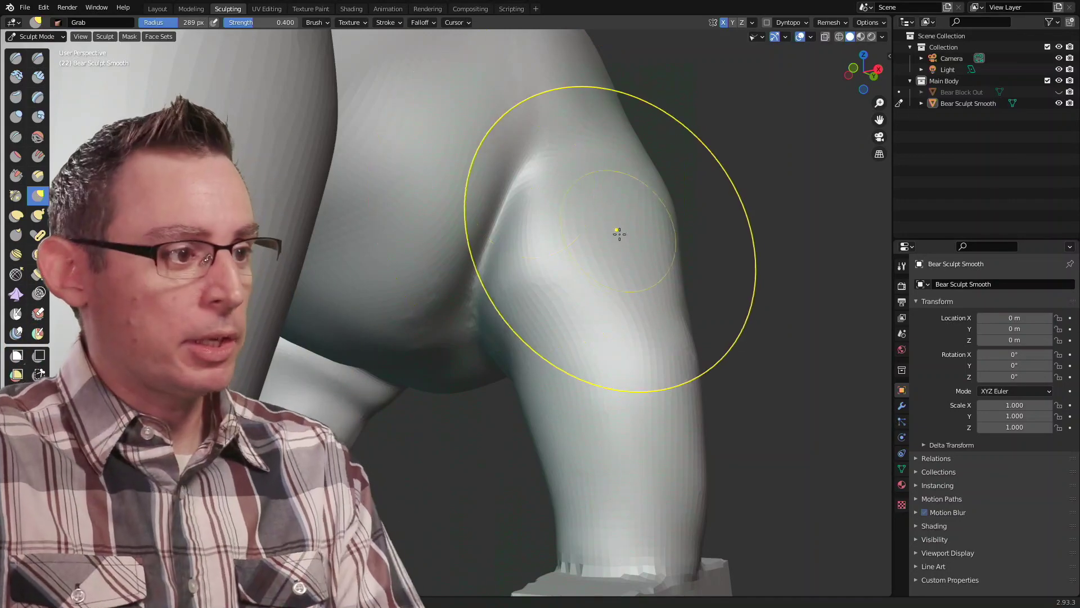
pyautogui.moveTo(555, 275); pyautogui.dragTo(482, 280, button='middle')
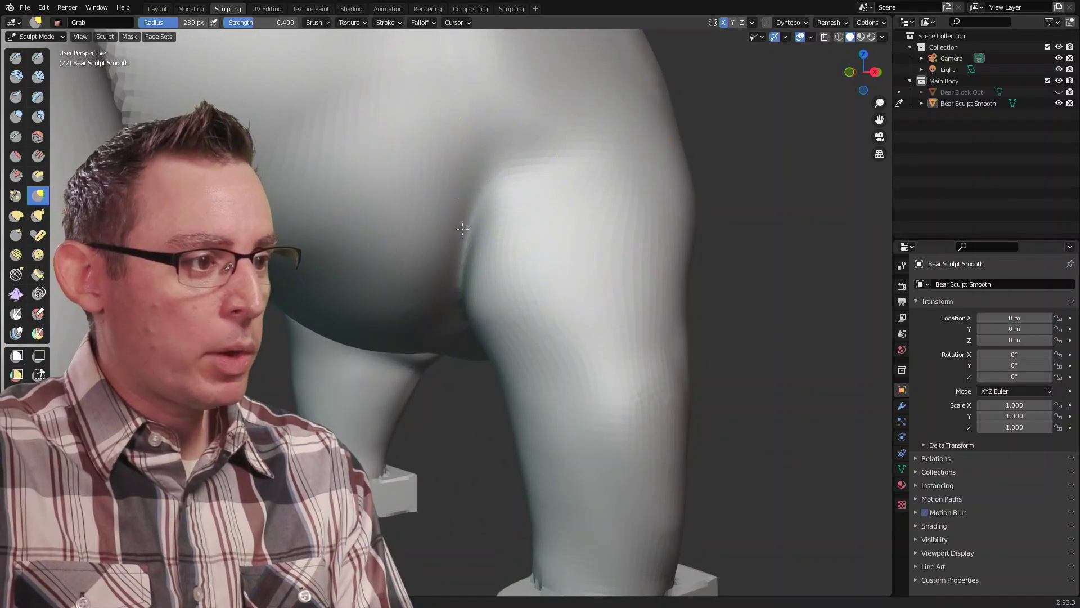
pyautogui.moveTo(509, 170); pyautogui.dragTo(477, 259, button='middle')
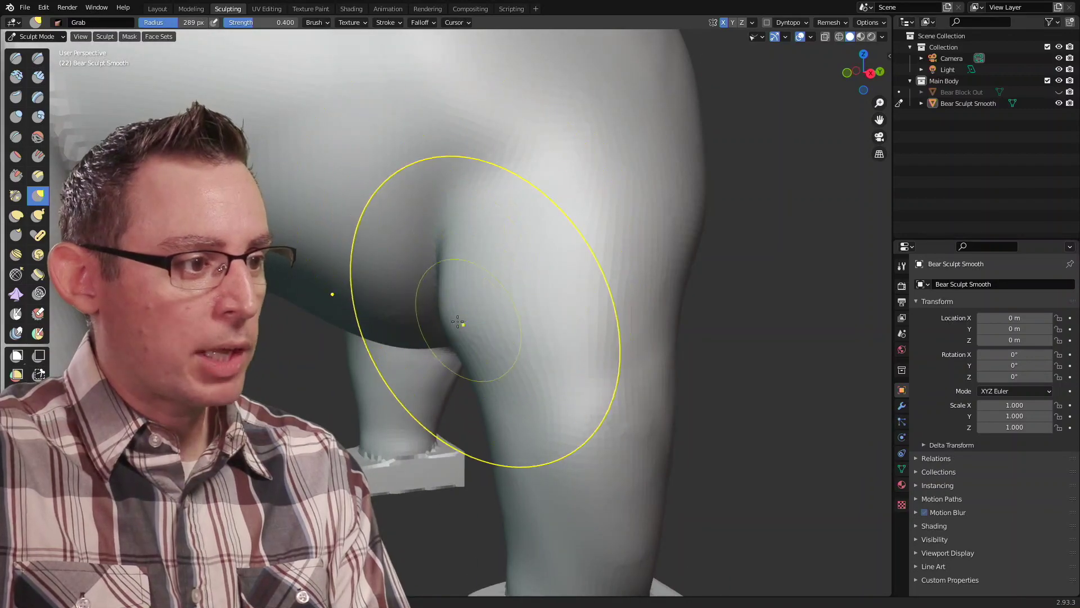
pyautogui.scroll(-5, 484, 312)
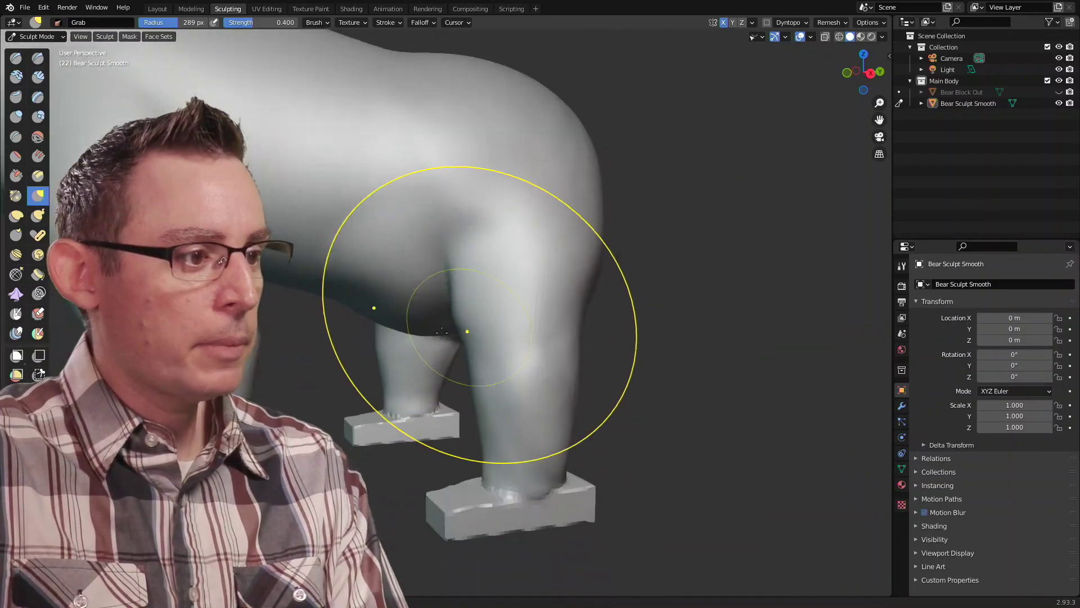
pyautogui.moveTo(520, 302); pyautogui.dragTo(518, 285, button='middle')
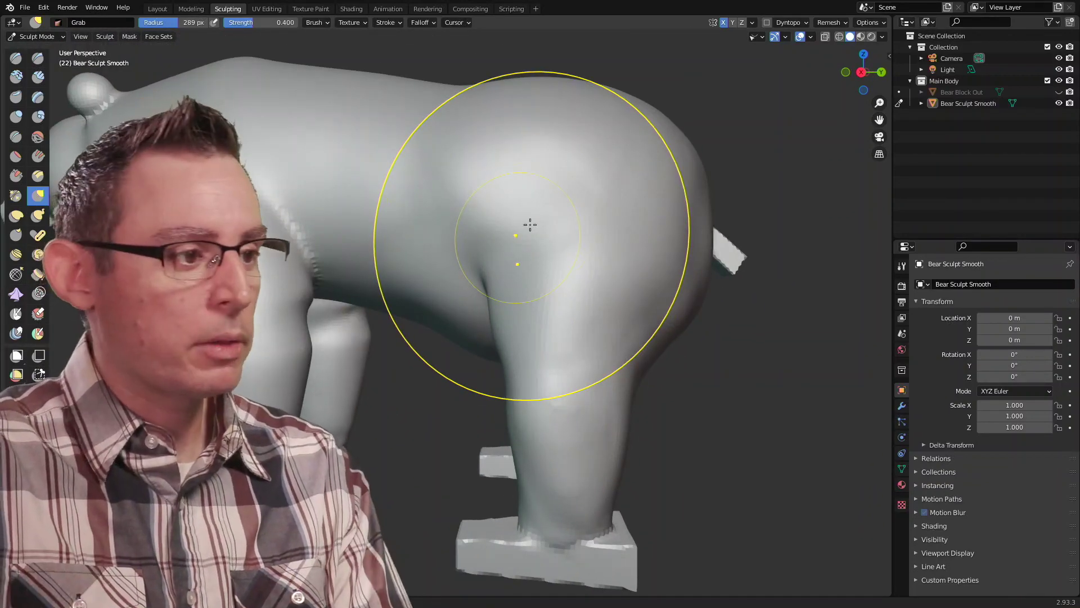
# - Lay Clay Strips at a 119 px radius from the neck and shoulder down the upper front leg
pyautogui.moveTo(530, 225)
pyautogui.mouseDown(button='middle')
pyautogui.moveTo(525, 261)
pyautogui.moveTo(576, 275)
pyautogui.moveTo(468, 311)
pyautogui.moveTo(574, 291)
pyautogui.moveTo(553, 247)
pyautogui.mouseUp(button='middle')
pyautogui.moveTo(535, 213)
pyautogui.mouseDown(button='middle')
pyautogui.moveTo(490, 163)
pyautogui.moveTo(415, 193)
pyautogui.moveTo(487, 232)
pyautogui.moveTo(552, 224)
pyautogui.moveTo(509, 218)
pyautogui.mouseUp(button='middle')
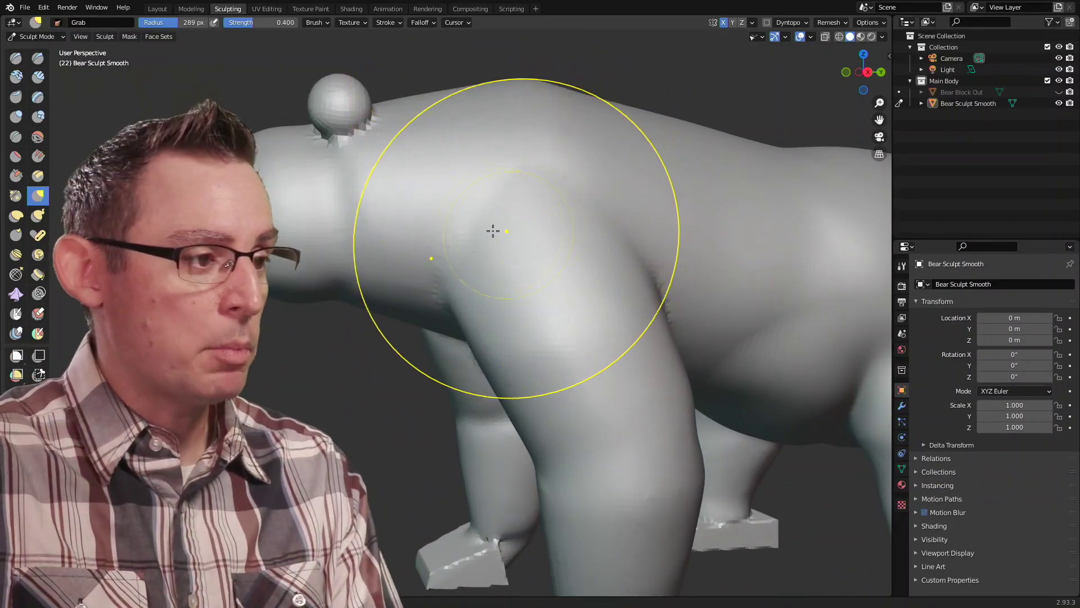
pyautogui.moveTo(492, 229)
pyautogui.mouseDown(button='middle')
pyautogui.moveTo(514, 253)
pyautogui.moveTo(550, 248)
pyautogui.moveTo(645, 268)
pyautogui.moveTo(619, 251)
pyautogui.mouseUp(button='middle')
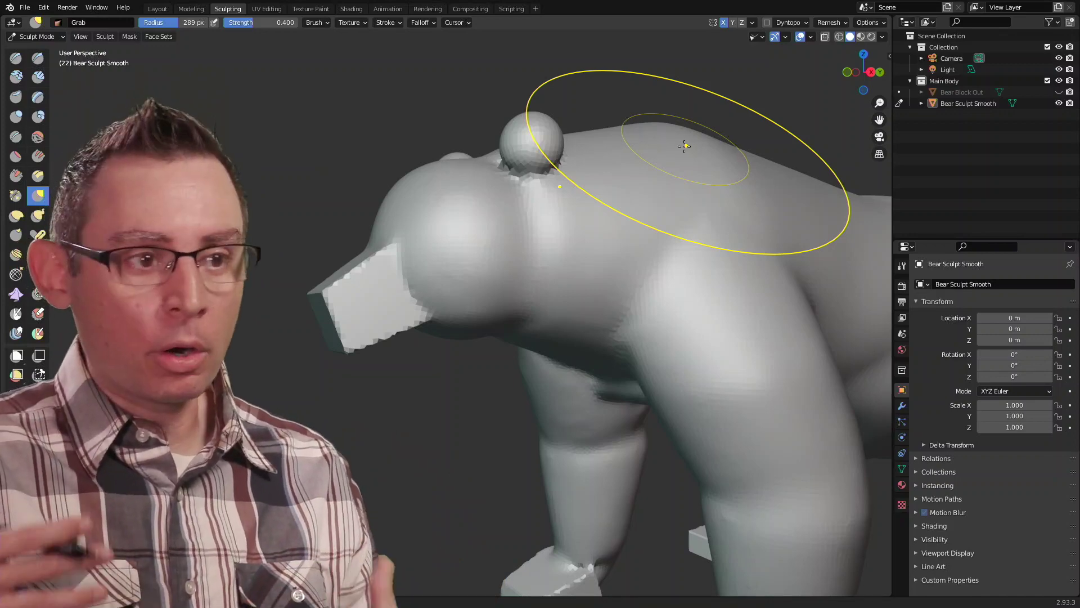
pyautogui.click(44, 78)
pyautogui.moveTo(642, 272)
pyautogui.mouseDown(button='middle')
pyautogui.moveTo(620, 279)
pyautogui.moveTo(653, 282)
pyautogui.mouseUp(button='middle')
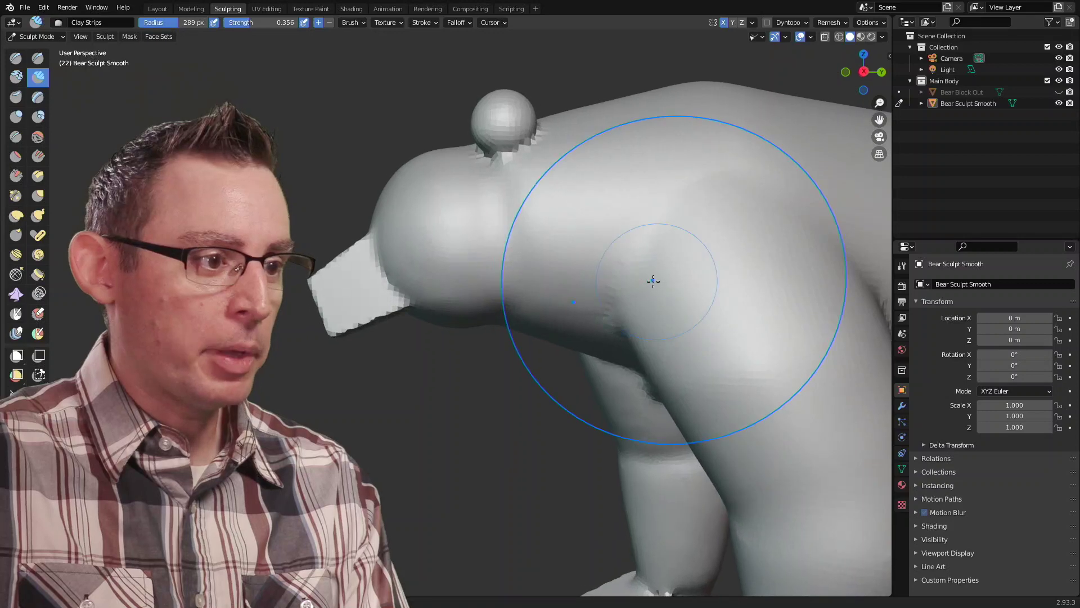
pyautogui.scroll(-3, 653, 282)
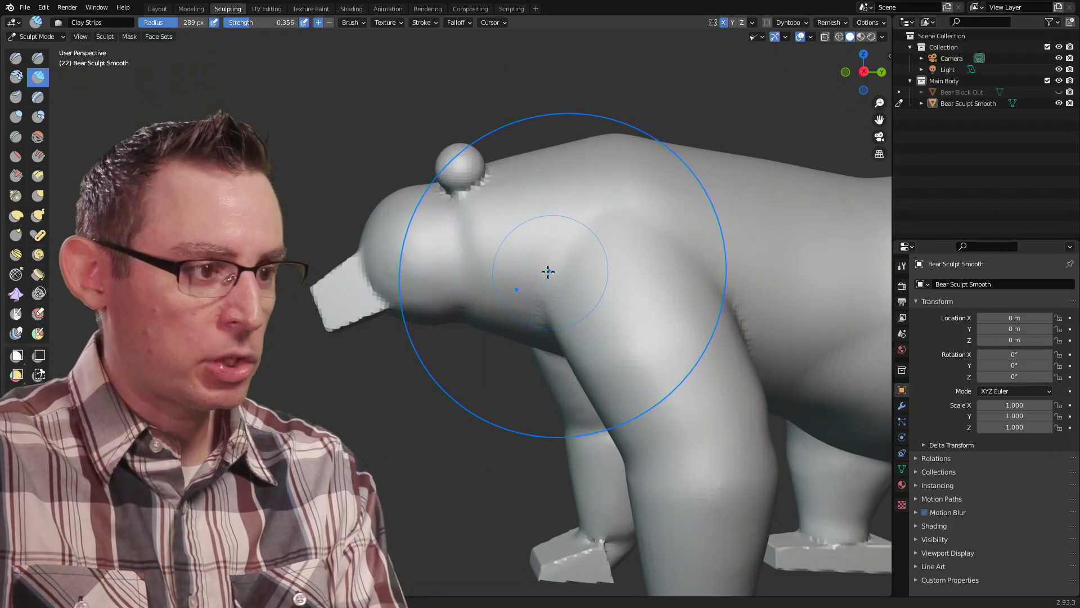
pyautogui.press('f')
pyautogui.click(453, 280)
pyautogui.moveTo(599, 316)
pyautogui.mouseDown(button='middle')
pyautogui.moveTo(552, 307)
pyautogui.moveTo(538, 289)
pyautogui.mouseUp(button='middle')
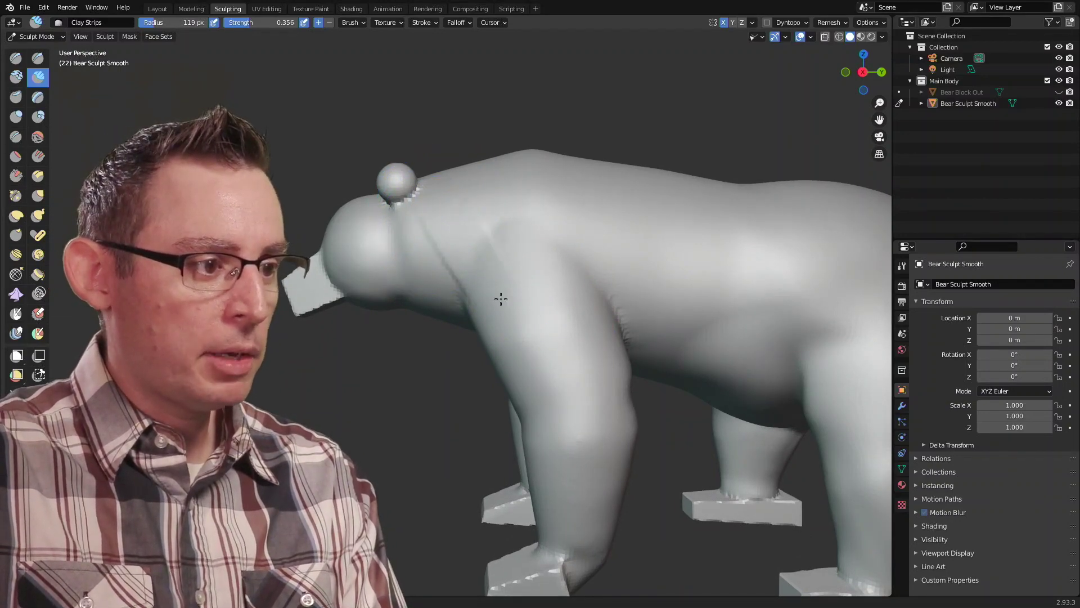
pyautogui.moveTo(453, 215); pyautogui.dragTo(565, 401)
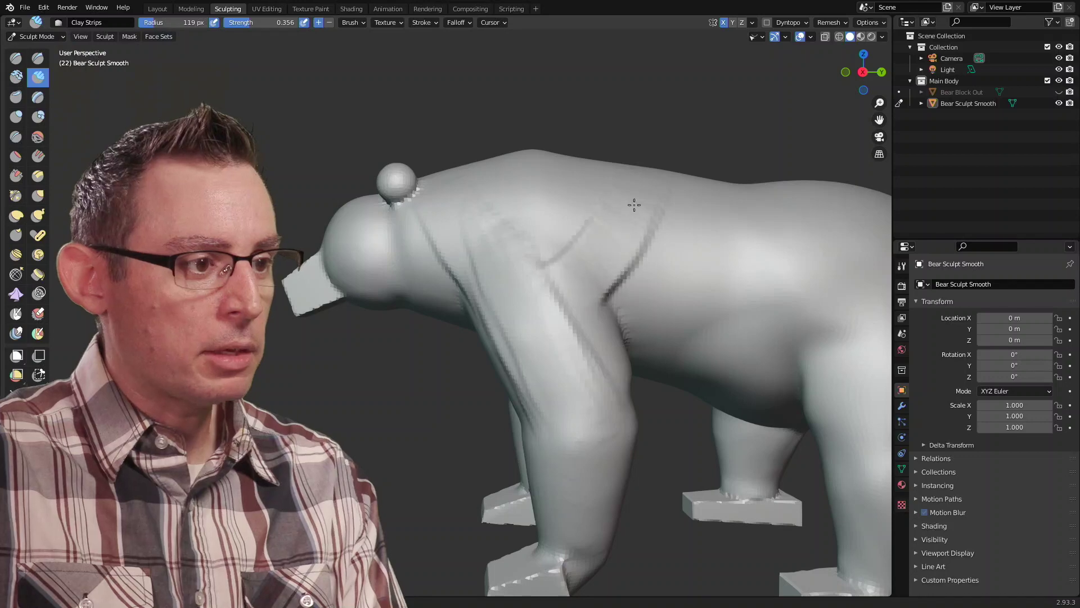
# - Build up the muscle running from behind the shoulder to the upper front leg with Clay Strips and smooth its rear edge
pyautogui.moveTo(586, 315)
pyautogui.mouseDown(button='middle')
pyautogui.moveTo(508, 311)
pyautogui.moveTo(592, 303)
pyautogui.mouseUp(button='middle')
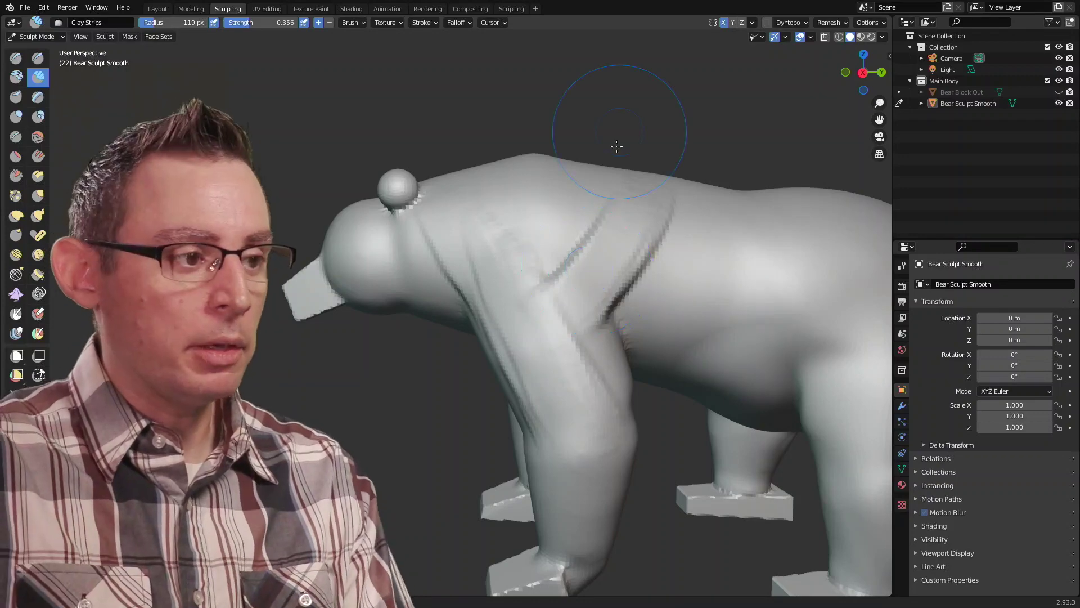
pyautogui.moveTo(632, 258); pyautogui.dragTo(569, 270, button='middle')
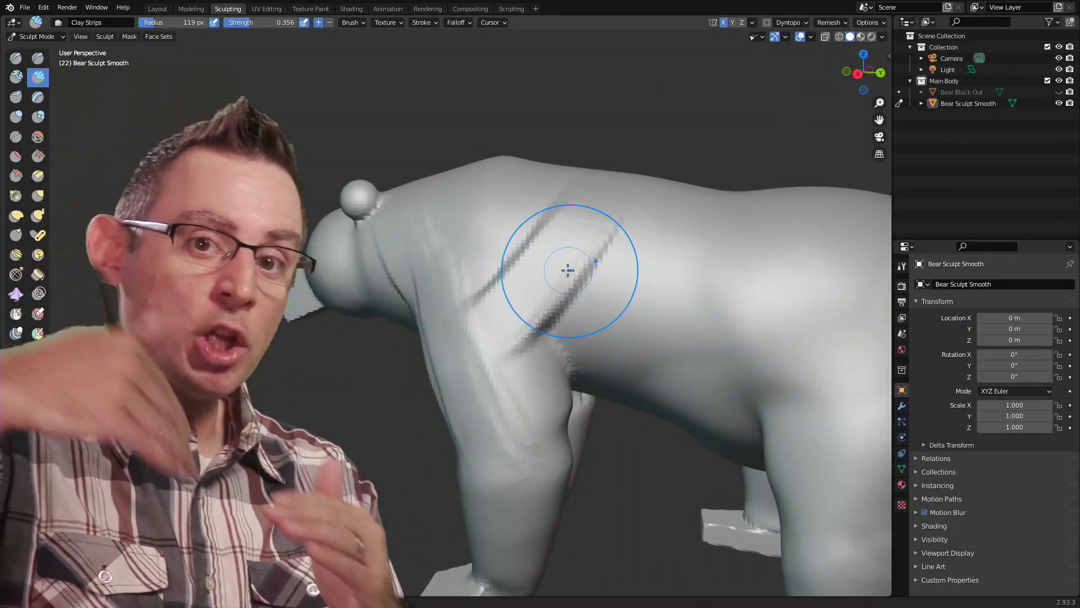
pyautogui.moveTo(555, 289)
pyautogui.keyDown('shift'); pyautogui.mouseDown()
pyautogui.moveTo(586, 260)
pyautogui.moveTo(579, 285)
pyautogui.mouseUp(); pyautogui.keyUp('shift')
pyautogui.moveTo(579, 285)
pyautogui.mouseDown(button='middle')
pyautogui.moveTo(559, 286)
pyautogui.moveTo(525, 338)
pyautogui.mouseUp(button='middle')
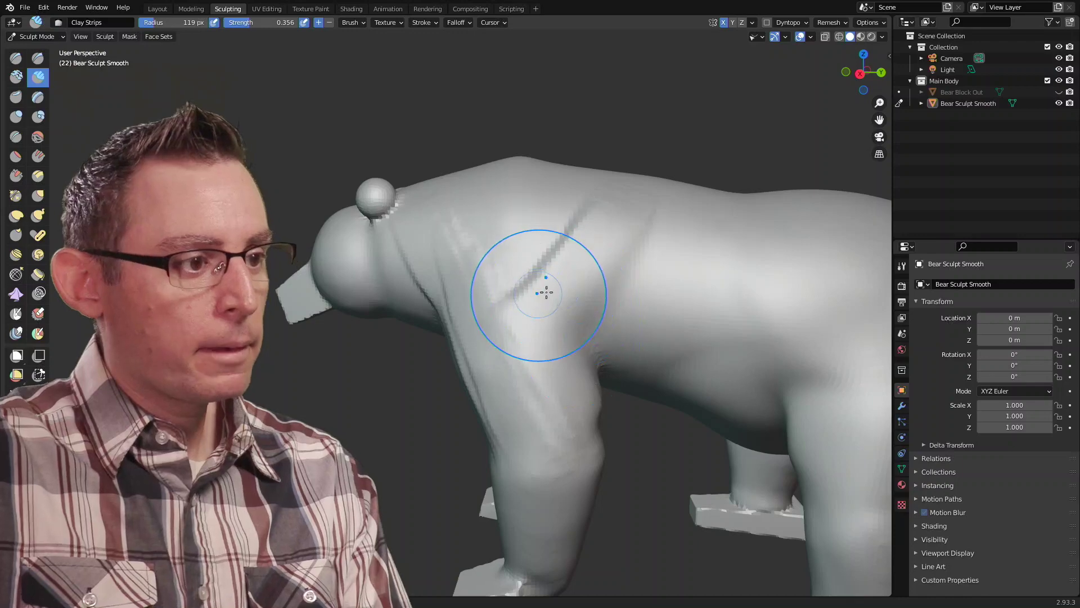
# - Shape the shoulder blade up to the shoulder hump with Clay Strips and blend it into the back and neck
pyautogui.moveTo(546, 289)
pyautogui.mouseDown(button='middle')
pyautogui.moveTo(642, 244)
pyautogui.moveTo(602, 275)
pyautogui.moveTo(615, 270)
pyautogui.moveTo(593, 196)
pyautogui.mouseUp(button='middle')
pyautogui.moveTo(593, 195)
pyautogui.mouseDown()
pyautogui.moveTo(518, 268)
pyautogui.moveTo(520, 168)
pyautogui.mouseUp()
pyautogui.moveTo(533, 207); pyautogui.dragTo(540, 254)
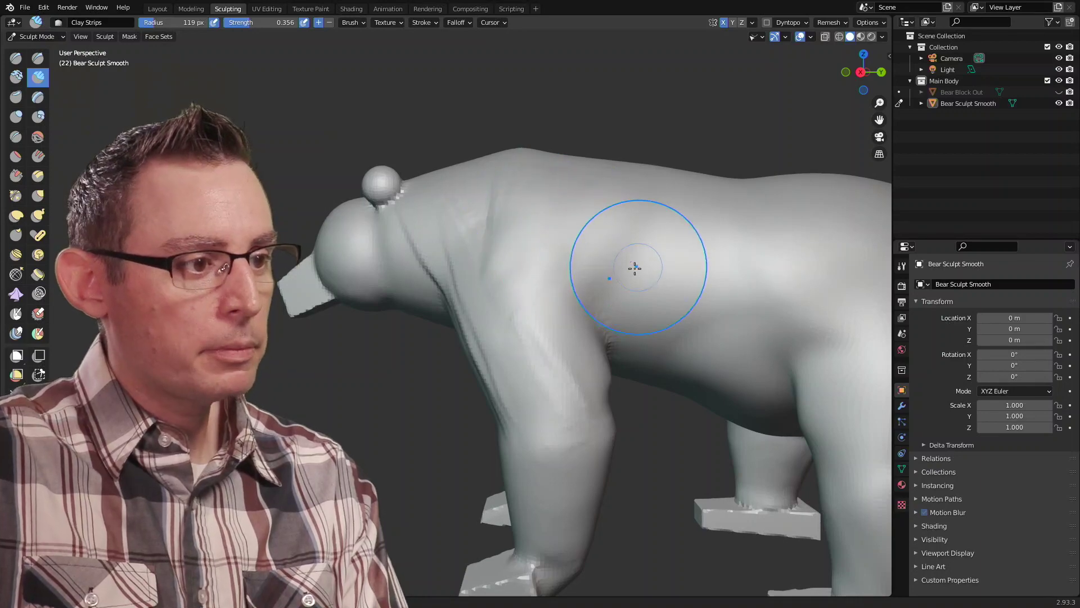
pyautogui.moveTo(579, 265); pyautogui.dragTo(562, 256, button='middle')
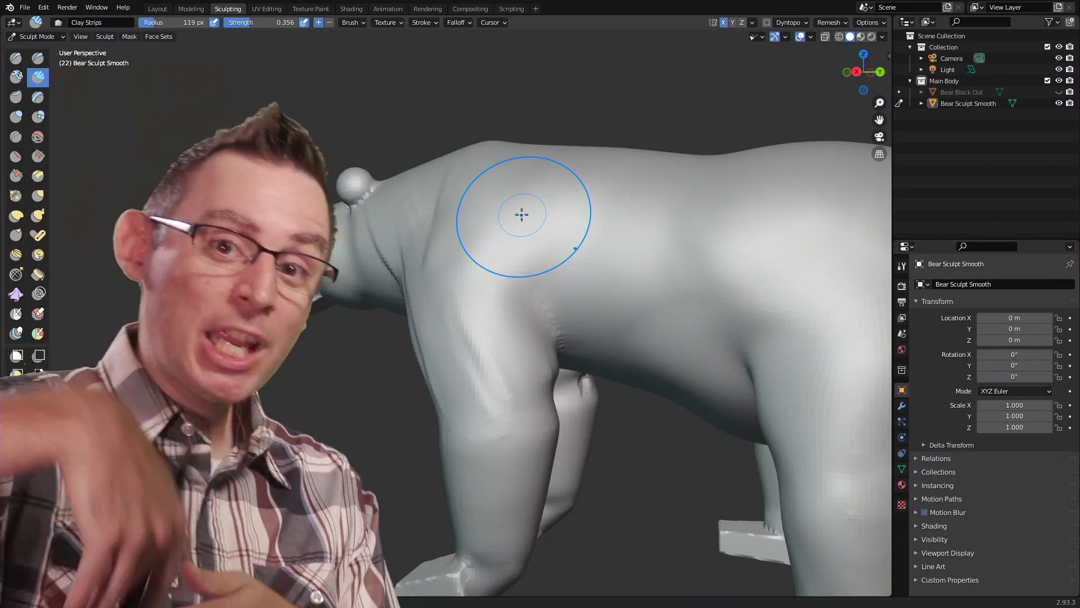
pyautogui.moveTo(647, 210)
pyautogui.mouseDown(button='middle')
pyautogui.moveTo(492, 248)
pyautogui.moveTo(548, 252)
pyautogui.mouseUp(button='middle')
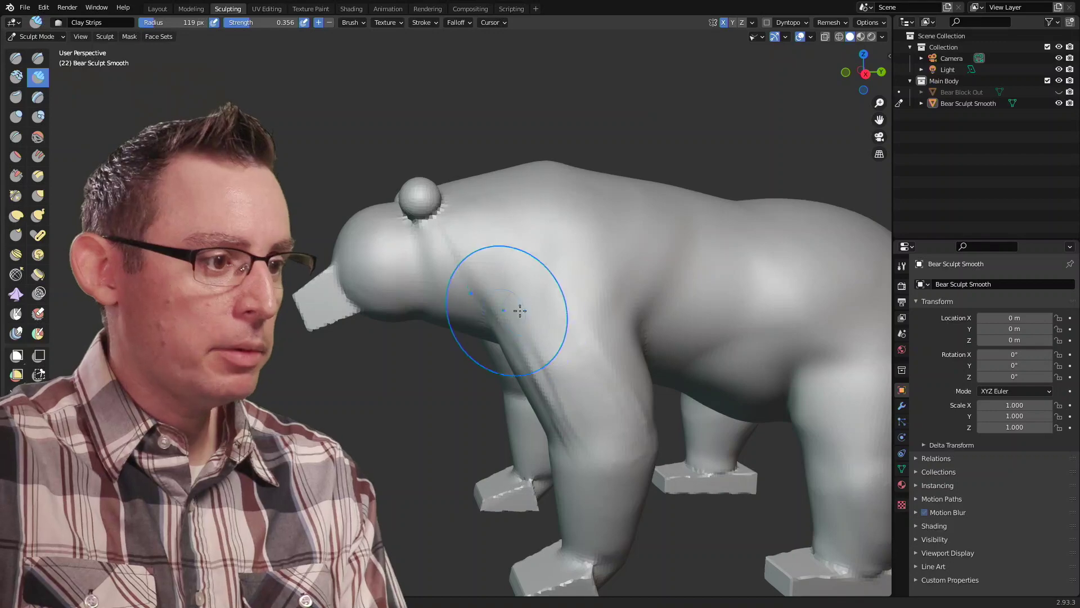
pyautogui.moveTo(520, 310)
pyautogui.mouseDown(button='middle')
pyautogui.moveTo(520, 299)
pyautogui.moveTo(537, 330)
pyautogui.moveTo(542, 294)
pyautogui.mouseUp(button='middle')
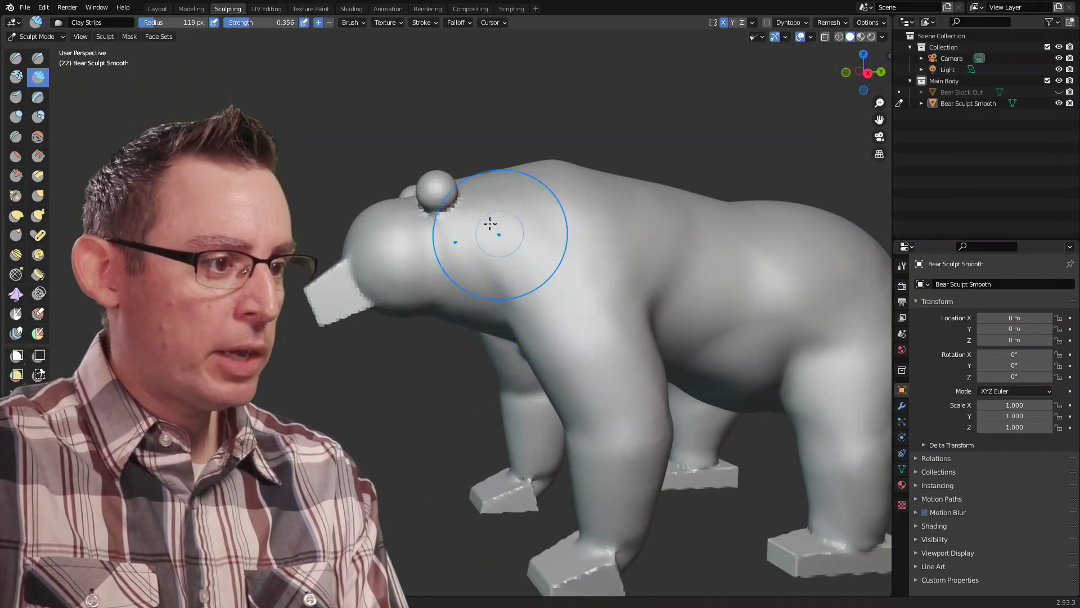
# - Add diagonal Clay Strips from the base of the neck across the shoulder and down the front of the upper foreleg
pyautogui.moveTo(479, 189); pyautogui.dragTo(557, 287)
pyautogui.moveTo(491, 214); pyautogui.dragTo(549, 295)
pyautogui.moveTo(501, 205); pyautogui.dragTo(563, 281)
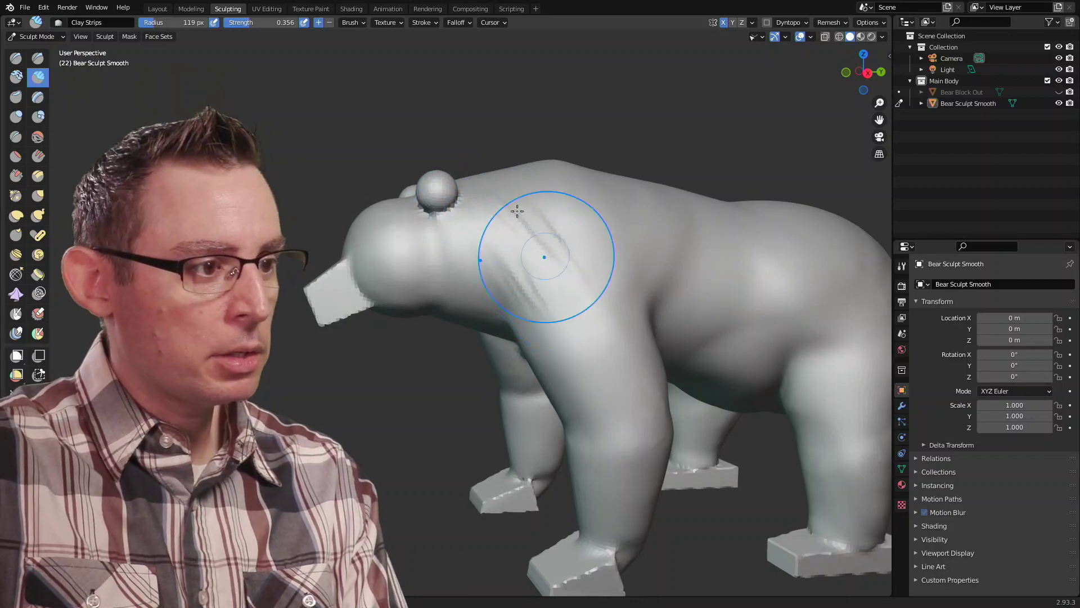
pyautogui.moveTo(554, 231); pyautogui.dragTo(585, 265)
pyautogui.moveTo(594, 272); pyautogui.dragTo(563, 268, button='middle')
pyautogui.moveTo(467, 222); pyautogui.dragTo(495, 287)
pyautogui.moveTo(484, 250)
pyautogui.mouseDown()
pyautogui.moveTo(516, 319)
pyautogui.moveTo(507, 354)
pyautogui.mouseUp()
pyautogui.moveTo(579, 338); pyautogui.dragTo(526, 294, button='middle')
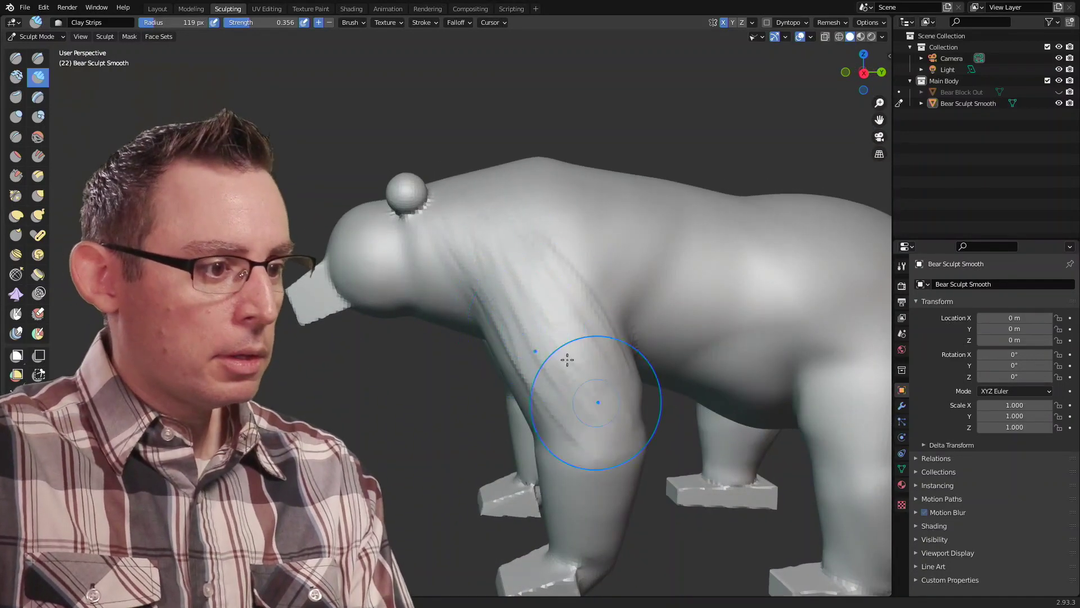
# - Build up the elbow at the back of the front leg and add Clay Strips down the forearm
pyautogui.moveTo(624, 372)
pyautogui.mouseDown(button='middle')
pyautogui.moveTo(579, 416)
pyautogui.moveTo(600, 318)
pyautogui.moveTo(646, 336)
pyautogui.moveTo(470, 337)
pyautogui.moveTo(579, 224)
pyautogui.moveTo(583, 246)
pyautogui.moveTo(598, 229)
pyautogui.mouseUp(button='middle')
pyautogui.scroll(3, 647, 336)
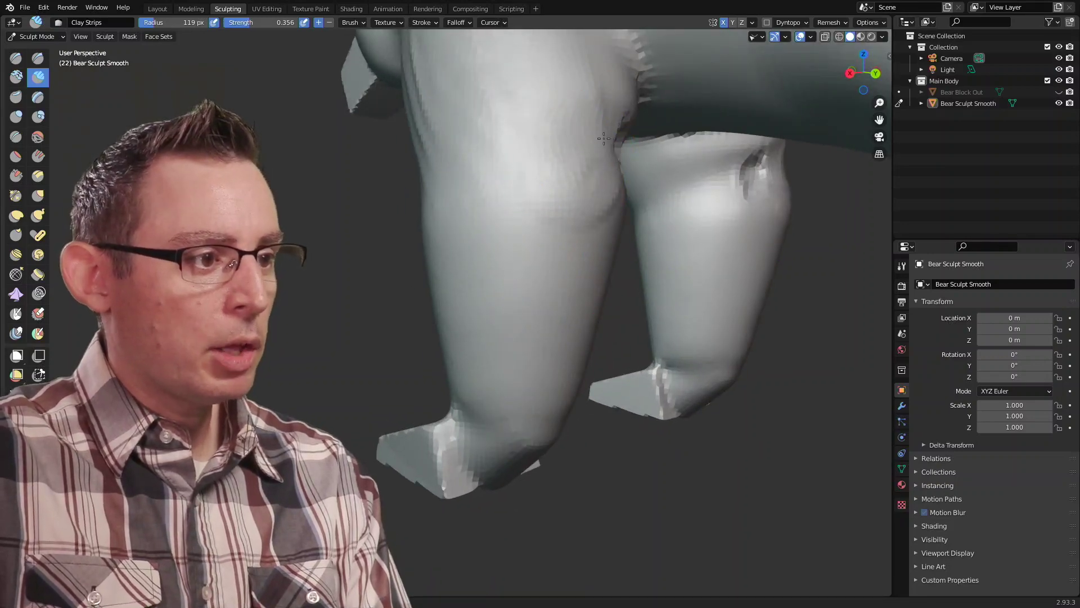
pyautogui.moveTo(603, 138); pyautogui.dragTo(566, 167)
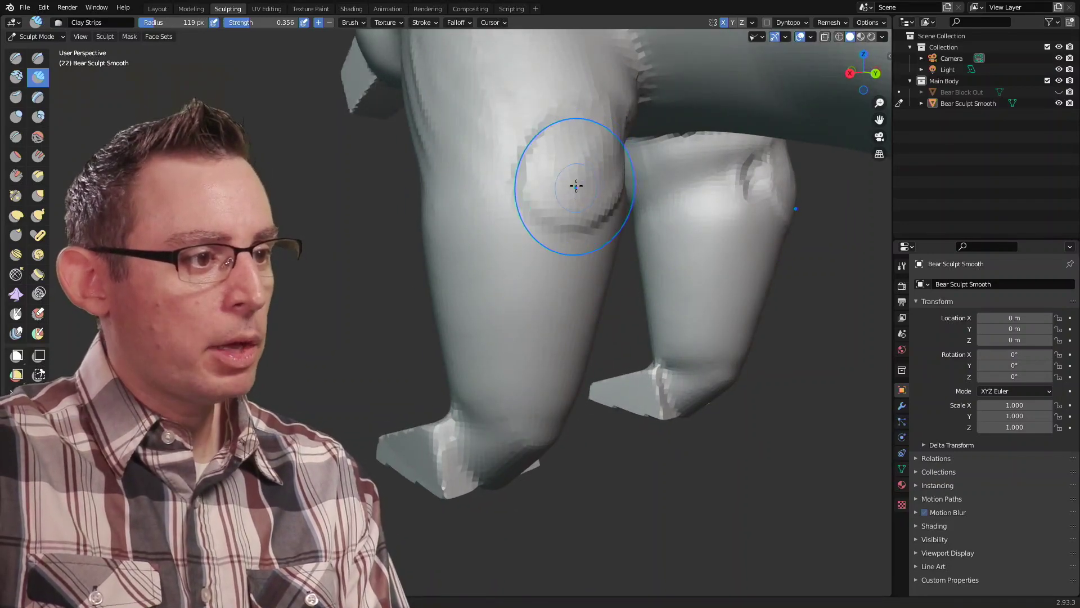
pyautogui.moveTo(576, 185); pyautogui.dragTo(548, 183, button='middle')
pyautogui.moveTo(605, 96); pyautogui.dragTo(684, 151, button='middle')
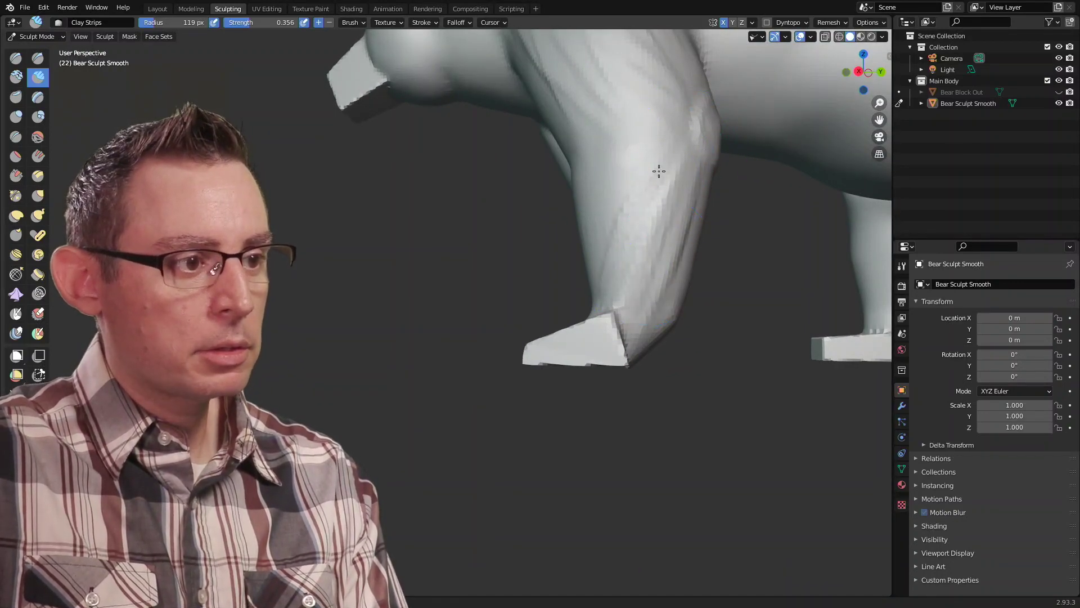
pyautogui.moveTo(670, 212); pyautogui.dragTo(632, 157, button='middle')
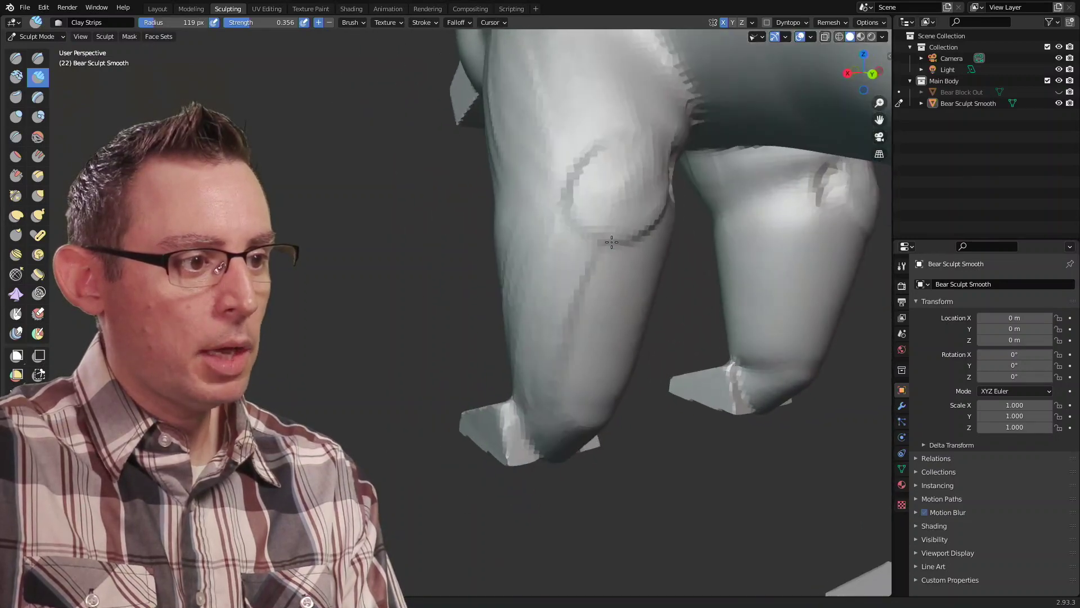
# - Build up a rounded knee form on the front of the lower hind leg with Clay Strips
pyautogui.scroll(-5, 592, 195)
pyautogui.moveTo(592, 195); pyautogui.dragTo(545, 229, button='middle')
pyautogui.scroll(5, 685, 241)
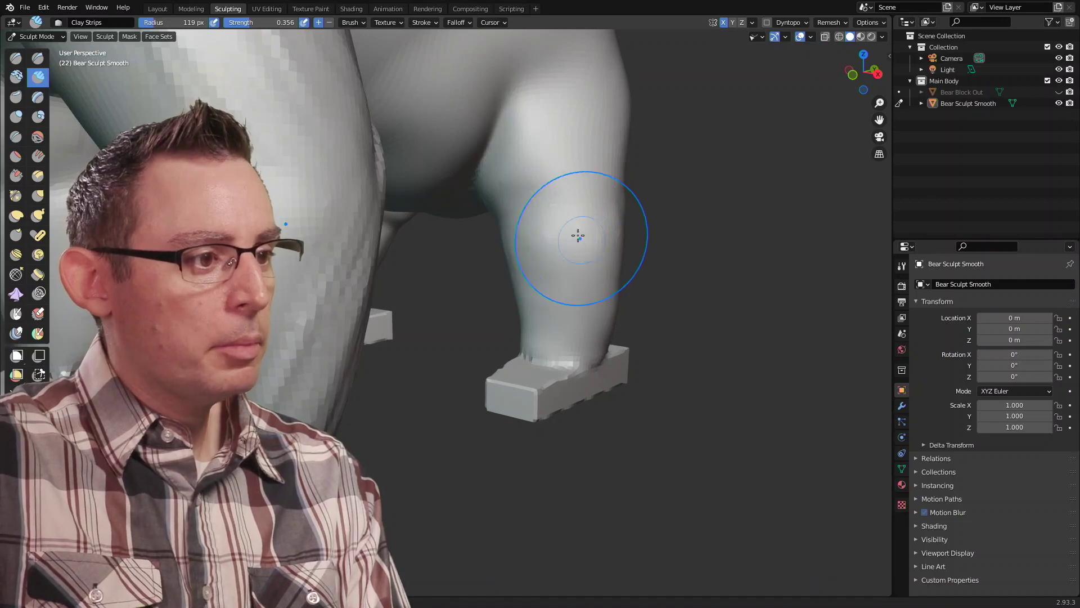
pyautogui.moveTo(578, 235); pyautogui.dragTo(534, 256, button='middle')
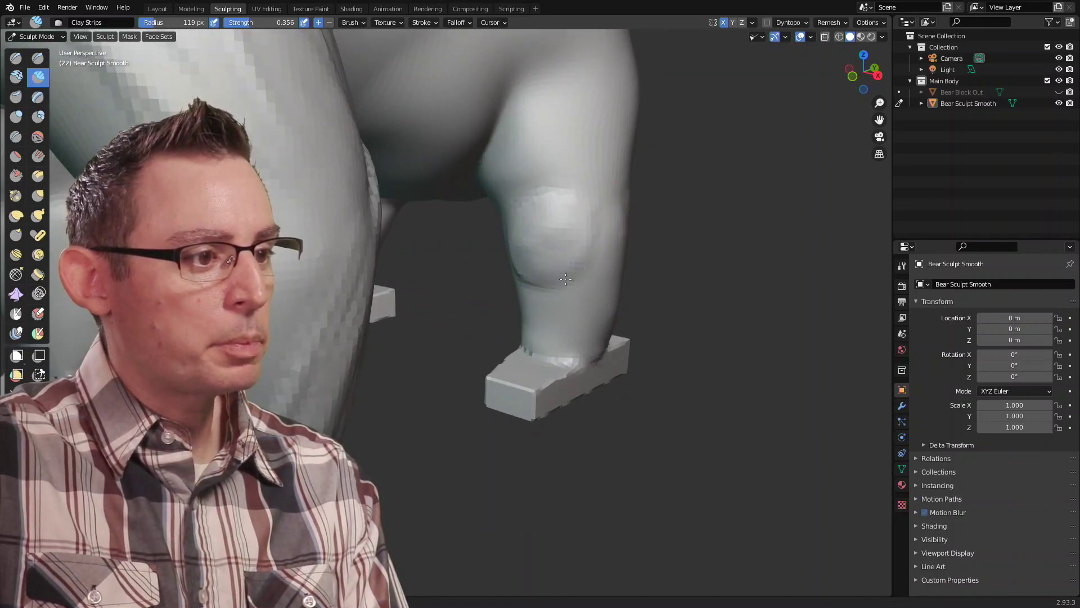
# - Add Clay Strips above the elbow and along the back and inner side of the front leg's forearm
pyautogui.moveTo(560, 242)
pyautogui.mouseDown(button='middle')
pyautogui.moveTo(546, 241)
pyautogui.moveTo(555, 230)
pyautogui.moveTo(518, 235)
pyautogui.moveTo(541, 268)
pyautogui.moveTo(552, 256)
pyautogui.moveTo(586, 275)
pyautogui.moveTo(523, 251)
pyautogui.moveTo(526, 231)
pyautogui.mouseUp(button='middle')
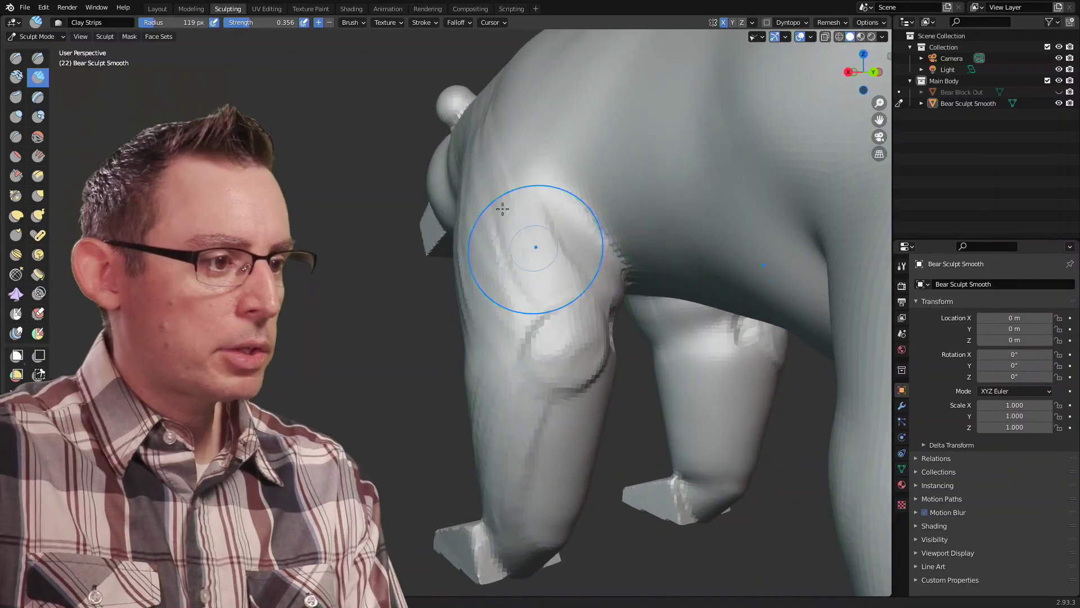
pyautogui.moveTo(450, 212)
pyautogui.mouseDown(button='middle')
pyautogui.moveTo(529, 229)
pyautogui.moveTo(439, 199)
pyautogui.moveTo(386, 241)
pyautogui.mouseUp(button='middle')
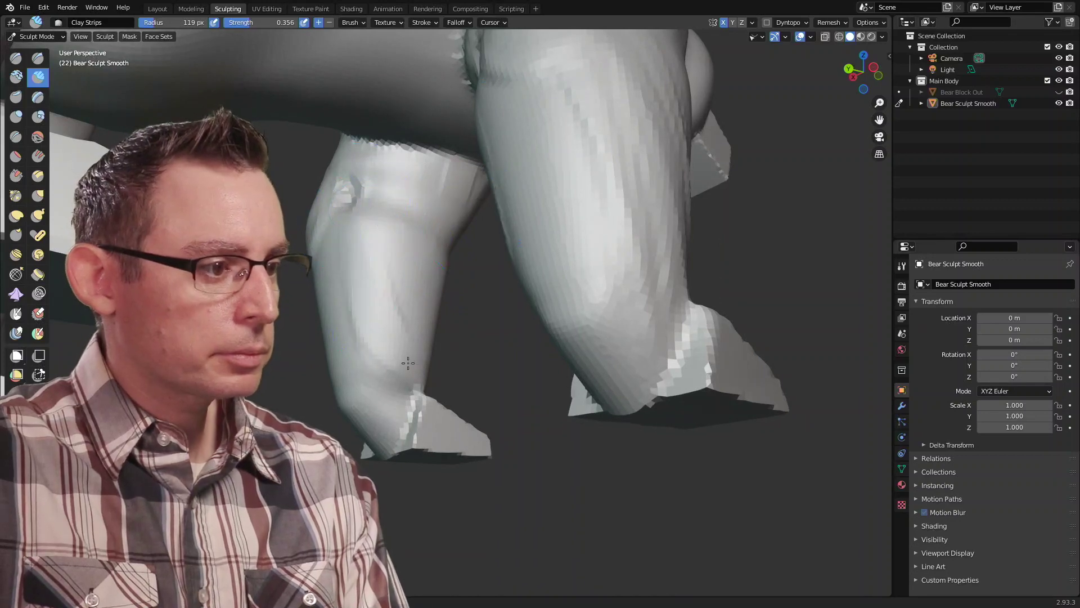
pyautogui.moveTo(373, 231)
pyautogui.mouseDown(button='middle')
pyautogui.moveTo(512, 331)
pyautogui.moveTo(536, 277)
pyautogui.mouseUp(button='middle')
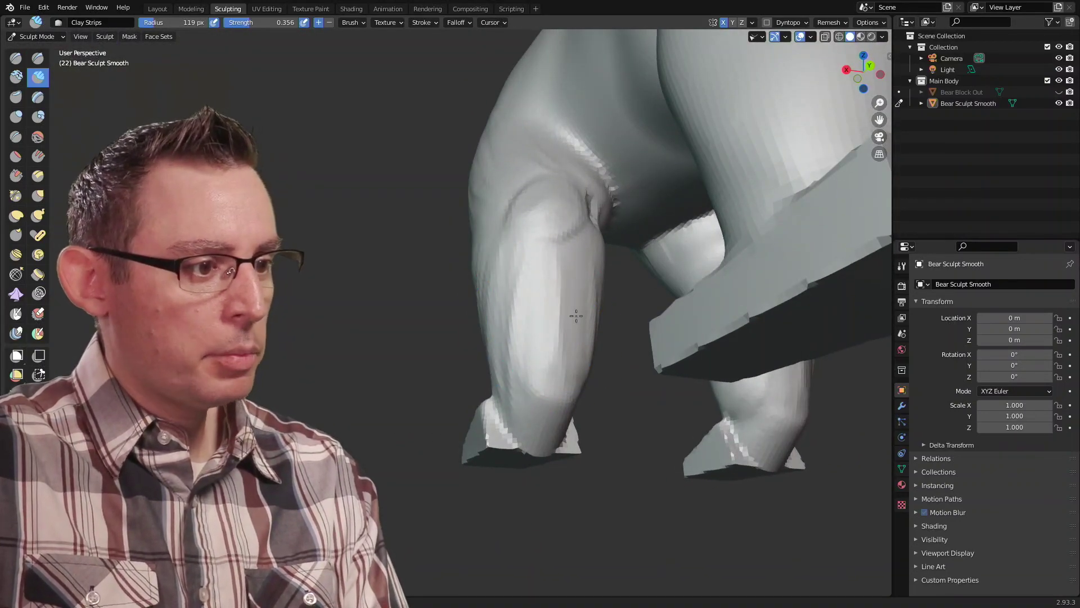
pyautogui.moveTo(576, 316); pyautogui.dragTo(569, 379, button='middle')
pyautogui.scroll(5, 589, 359)
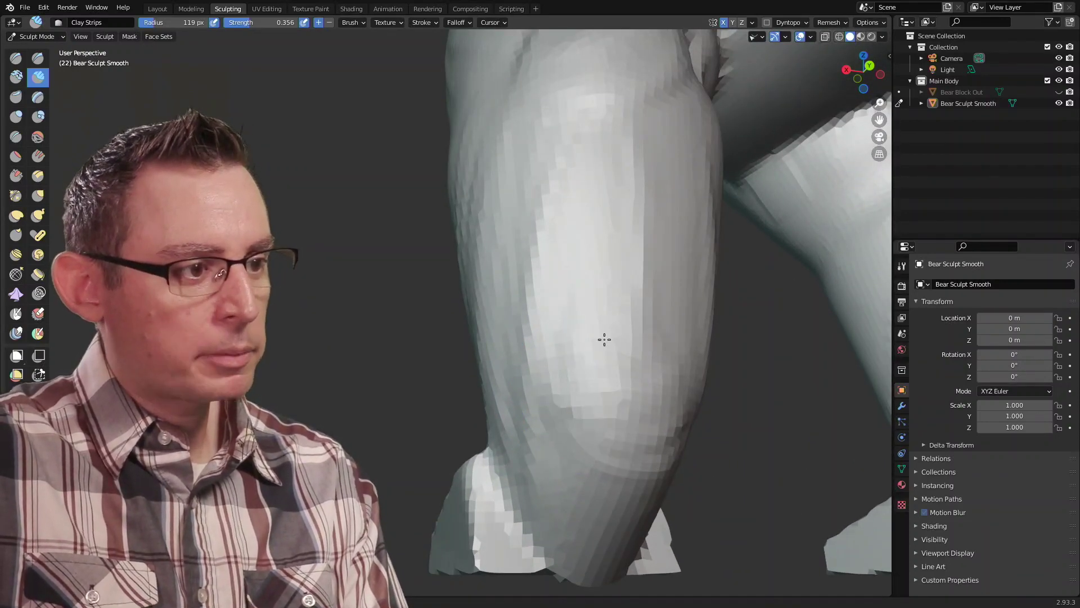
pyautogui.scroll(-3, 577, 296)
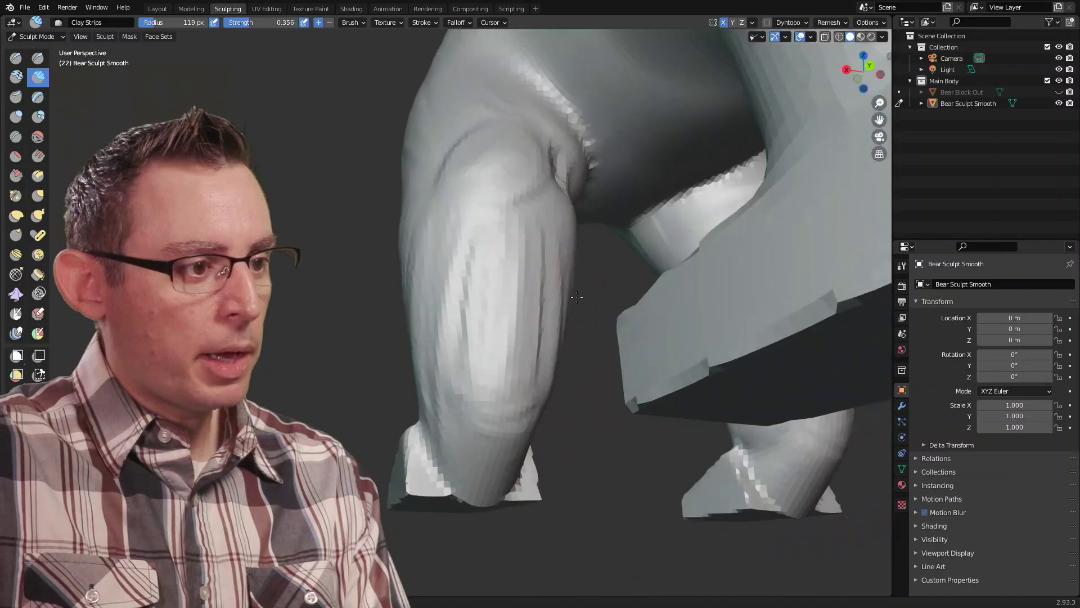
# - Lay long Clay Strips from the neck and top of the shoulder down the upper foreleg to define its muscles
pyautogui.moveTo(576, 297); pyautogui.dragTo(588, 388, button='middle')
pyautogui.moveTo(472, 343)
pyautogui.mouseDown(button='middle')
pyautogui.moveTo(617, 352)
pyautogui.moveTo(533, 351)
pyautogui.moveTo(516, 251)
pyautogui.moveTo(582, 304)
pyautogui.moveTo(554, 364)
pyautogui.moveTo(506, 332)
pyautogui.mouseUp(button='middle')
pyautogui.moveTo(383, 200); pyautogui.dragTo(504, 416)
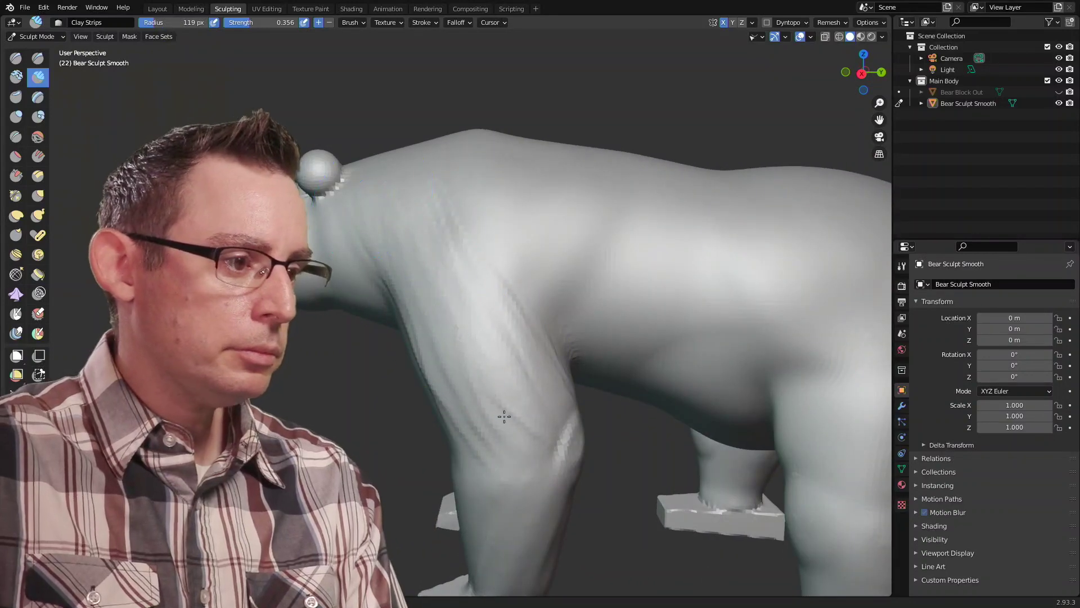
pyautogui.moveTo(457, 350); pyautogui.dragTo(466, 357, button='middle')
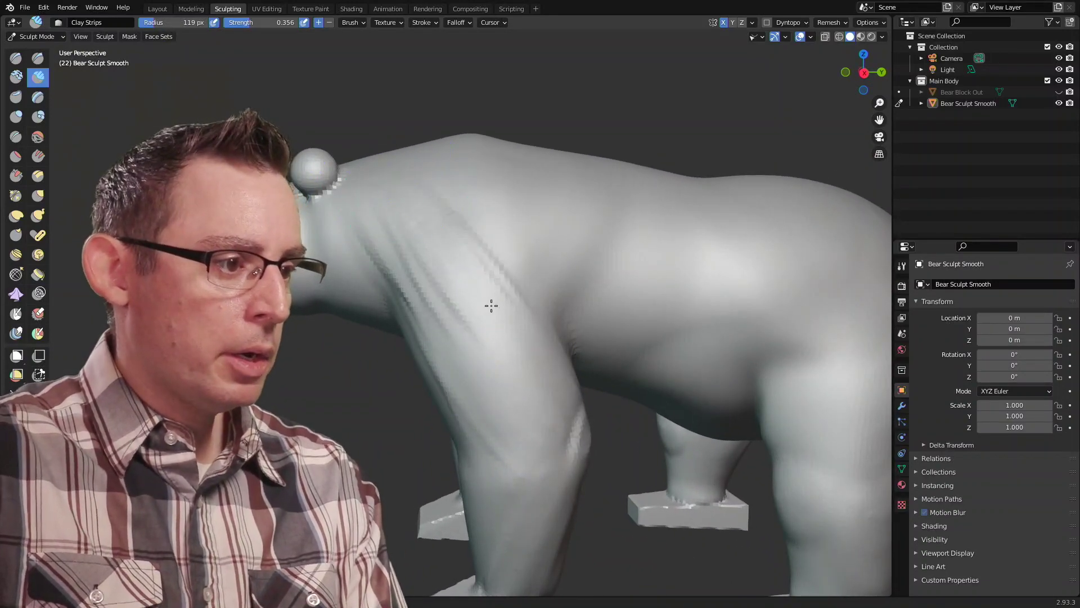
pyautogui.moveTo(434, 229)
pyautogui.mouseDown(button='middle')
pyautogui.moveTo(482, 229)
pyautogui.moveTo(446, 236)
pyautogui.moveTo(494, 290)
pyautogui.mouseUp(button='middle')
pyautogui.moveTo(494, 290)
pyautogui.mouseDown()
pyautogui.moveTo(398, 185)
pyautogui.moveTo(463, 287)
pyautogui.moveTo(416, 139)
pyautogui.mouseUp()
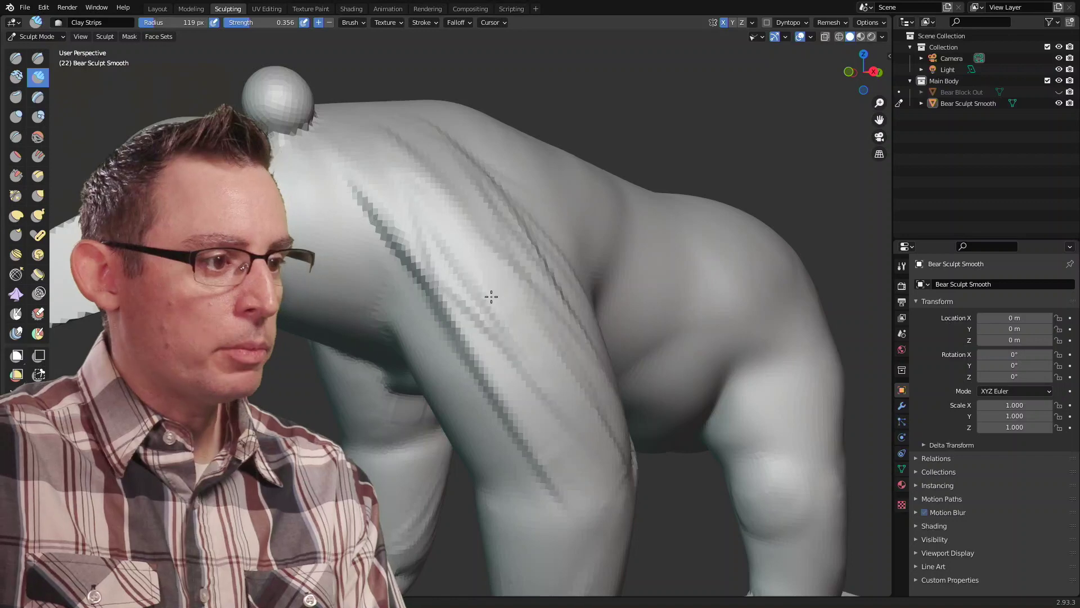
pyautogui.moveTo(491, 297)
pyautogui.mouseDown(button='middle')
pyautogui.moveTo(506, 288)
pyautogui.moveTo(434, 261)
pyautogui.mouseUp(button='middle')
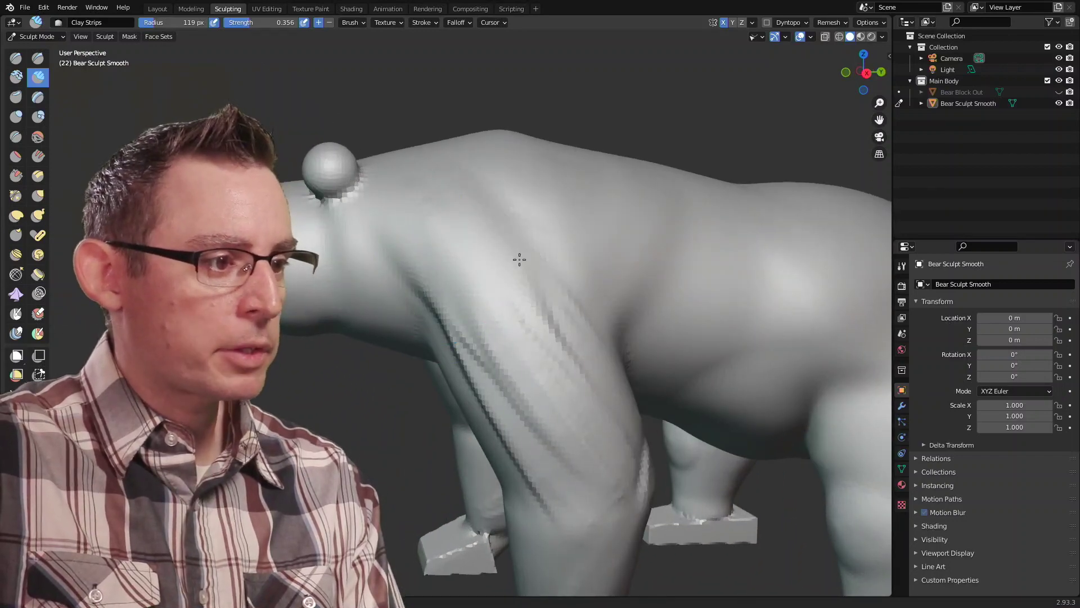
# - Smooth the upper foreleg strips and build up the side of the neck between head and shoulder with Clay Strips
pyautogui.moveTo(552, 414)
pyautogui.mouseDown(button='middle')
pyautogui.moveTo(545, 320)
pyautogui.moveTo(504, 267)
pyautogui.moveTo(621, 264)
pyautogui.moveTo(624, 245)
pyautogui.mouseUp(button='middle')
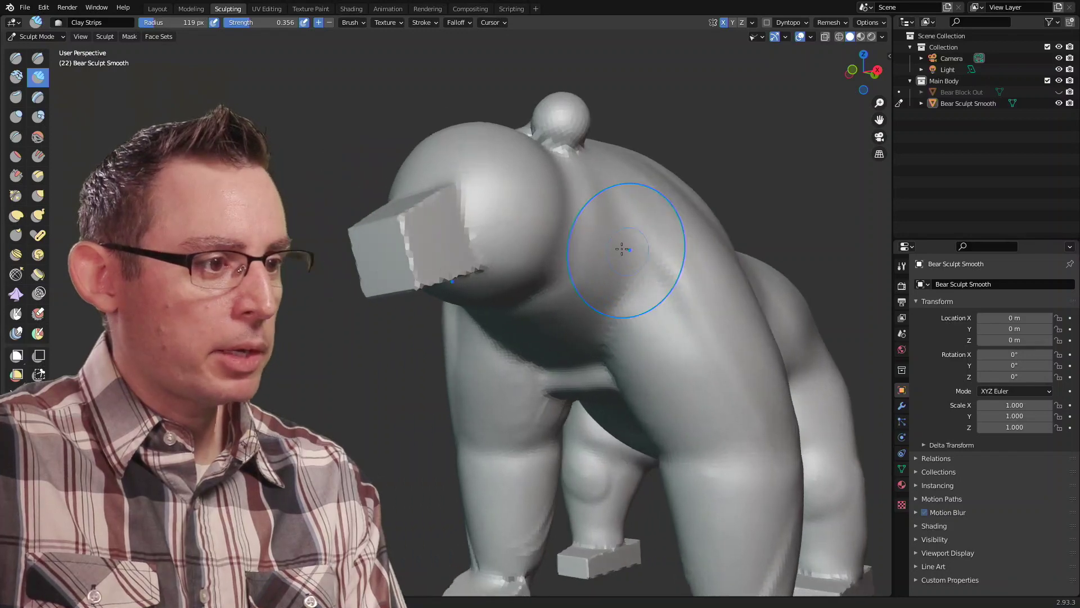
pyautogui.scroll(3, 564, 246)
pyautogui.moveTo(572, 180); pyautogui.dragTo(540, 186, button='middle')
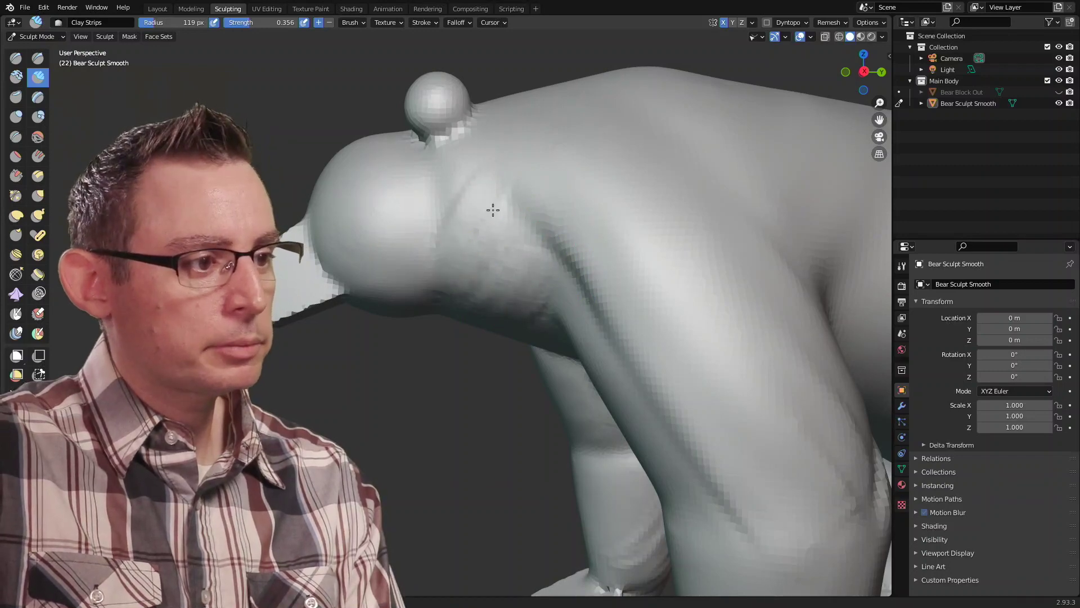
pyautogui.moveTo(508, 234); pyautogui.dragTo(600, 227, button='middle')
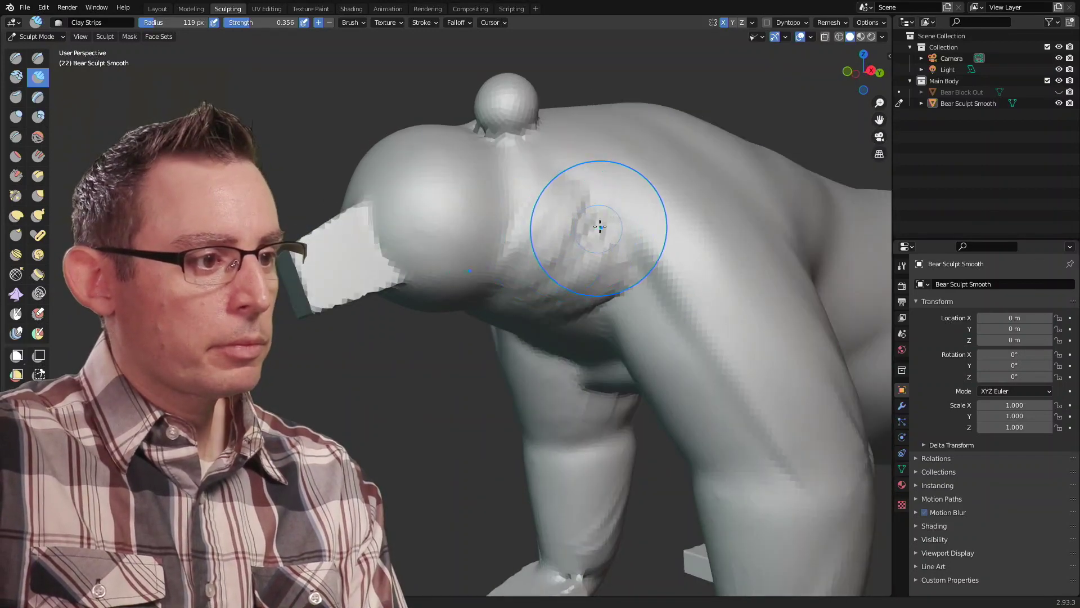
pyautogui.moveTo(633, 268); pyautogui.dragTo(529, 233, button='middle')
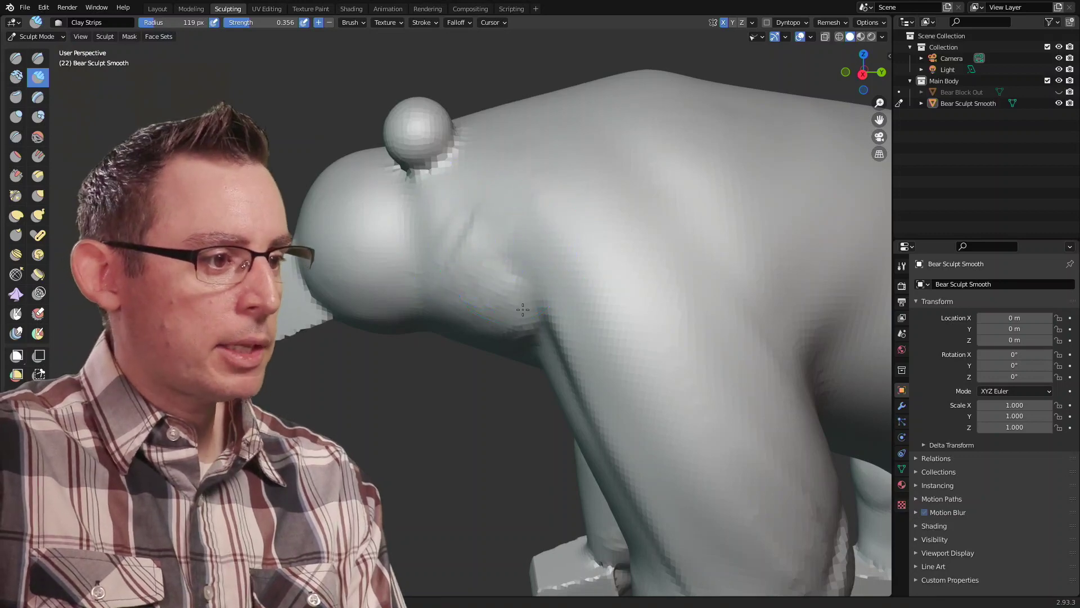
# - Extend the neck volume down toward the chest with Clay Strips and smooth the side of the neck
pyautogui.moveTo(511, 282); pyautogui.dragTo(499, 212, button='middle')
pyautogui.moveTo(480, 265); pyautogui.dragTo(552, 207, button='middle')
pyautogui.moveTo(487, 293)
pyautogui.mouseDown()
pyautogui.moveTo(573, 349)
pyautogui.moveTo(590, 332)
pyautogui.moveTo(540, 354)
pyautogui.mouseUp()
pyautogui.moveTo(488, 264); pyautogui.dragTo(498, 308, button='middle')
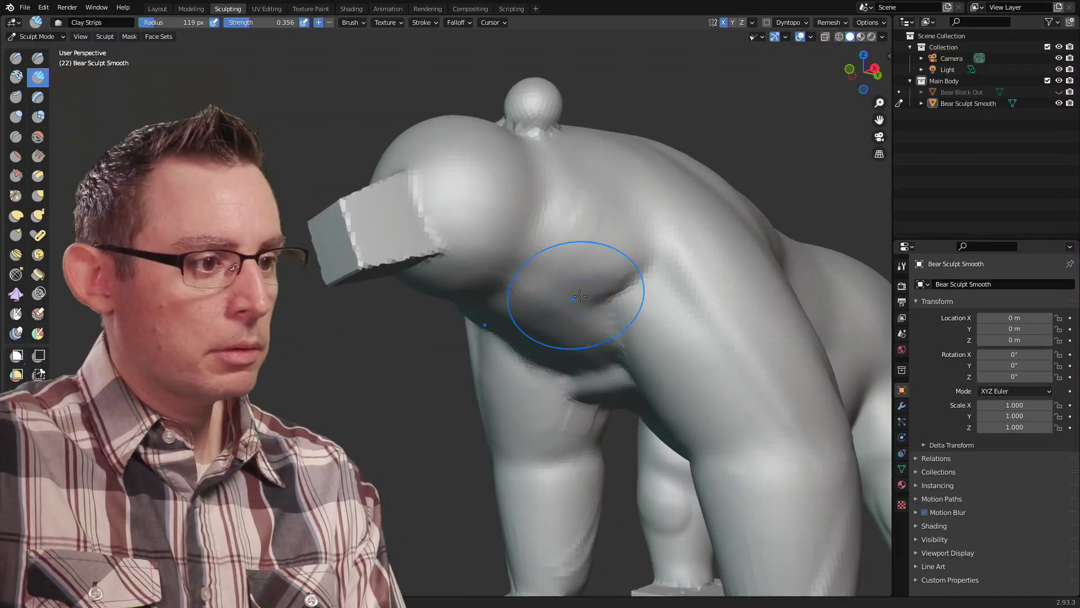
# - Add Clay Strips on the front of the upper foreleg beside the chest and smooth them into the shoulder
pyautogui.moveTo(579, 295); pyautogui.dragTo(603, 308, button='middle')
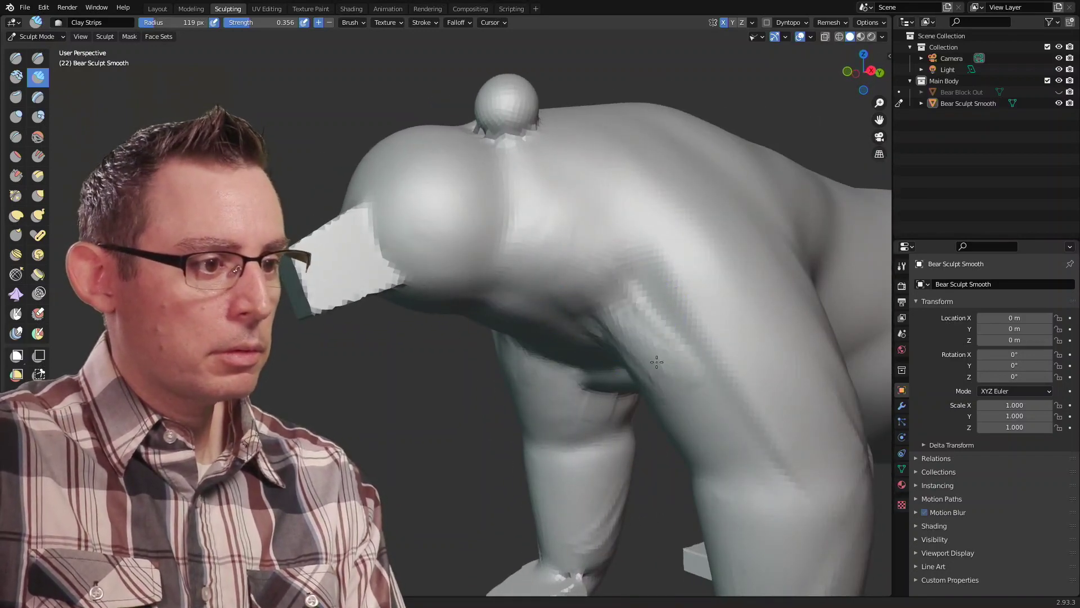
pyautogui.moveTo(657, 362)
pyautogui.mouseDown()
pyautogui.moveTo(615, 271)
pyautogui.moveTo(651, 333)
pyautogui.moveTo(638, 360)
pyautogui.mouseUp()
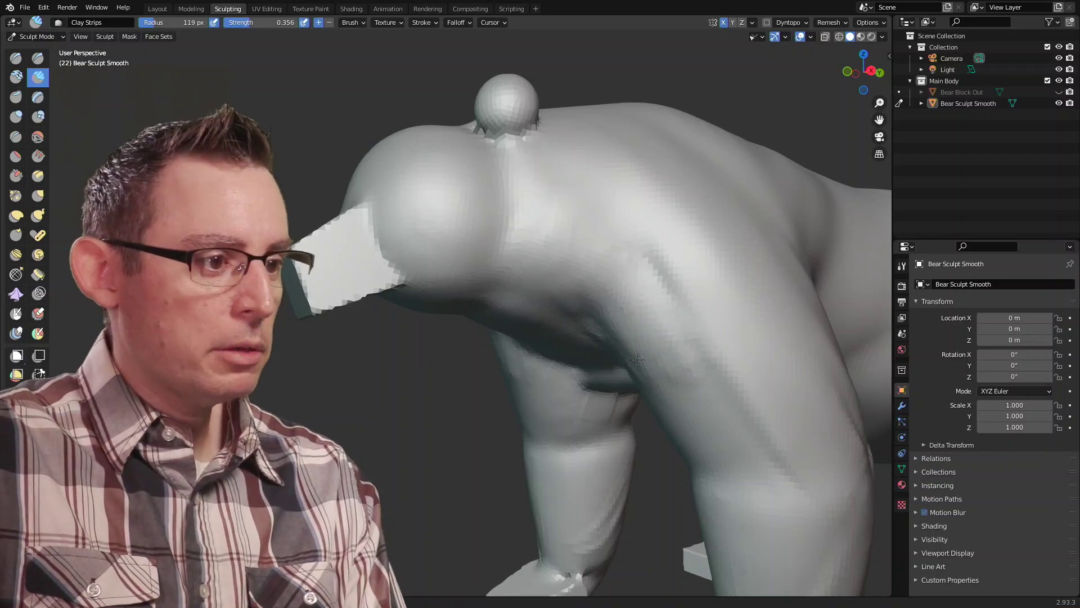
pyautogui.moveTo(666, 331); pyautogui.dragTo(617, 306, button='middle')
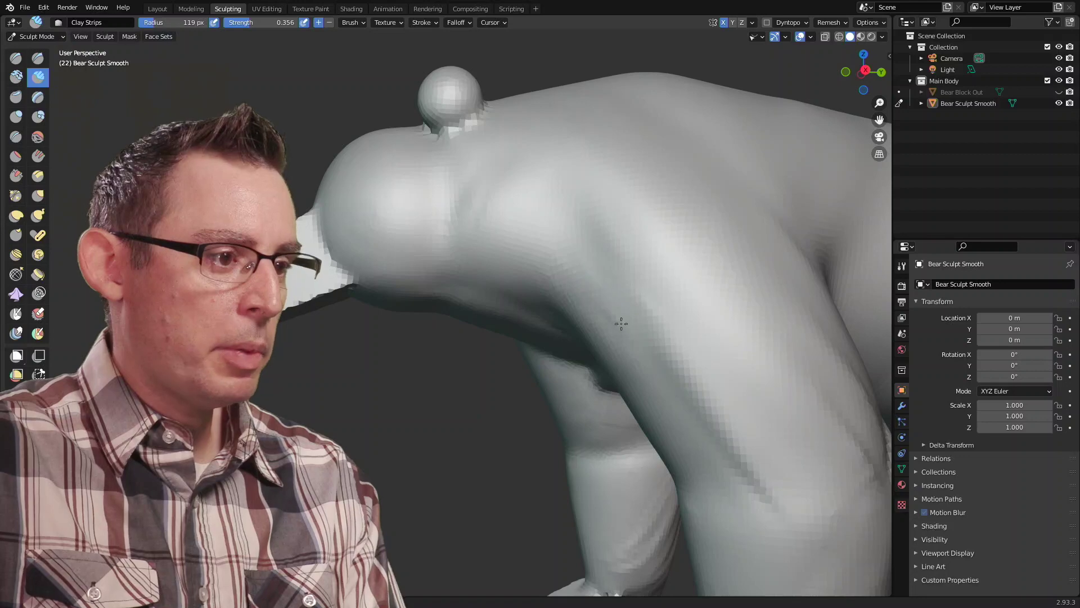
pyautogui.scroll(-3, 592, 247)
pyautogui.moveTo(592, 261); pyautogui.dragTo(643, 279, button='middle')
pyautogui.scroll(-2, 554, 265)
pyautogui.scroll(6, 644, 280)
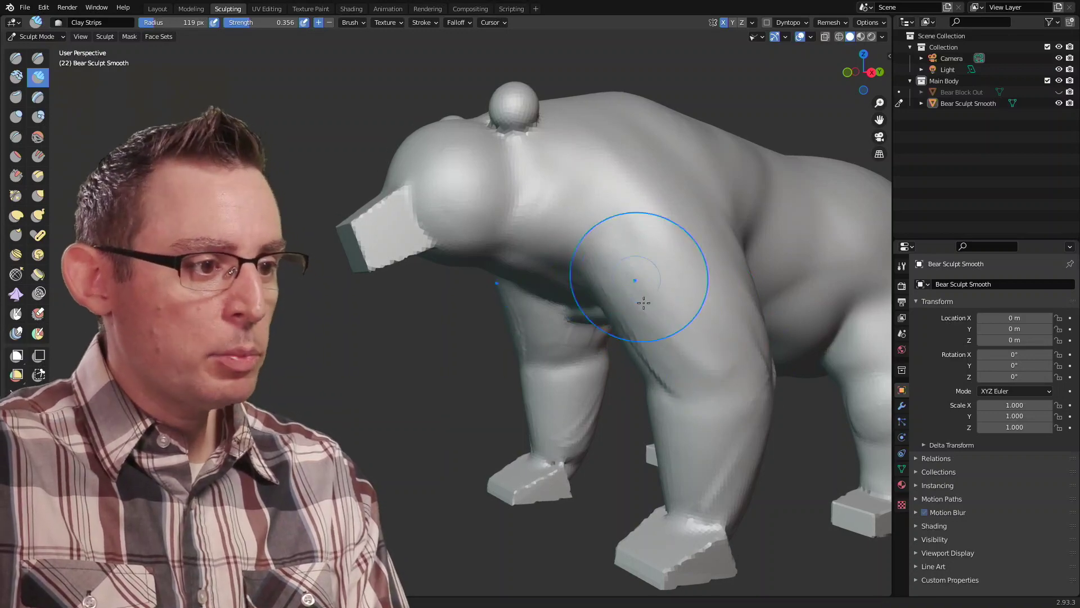
# - Lay long Clay Strips from the neck down the shoulder and upper foreleg, and diagonally across the body behind the shoulder
pyautogui.moveTo(750, 377)
pyautogui.mouseDown(button='middle')
pyautogui.moveTo(700, 328)
pyautogui.moveTo(644, 321)
pyautogui.mouseUp(button='middle')
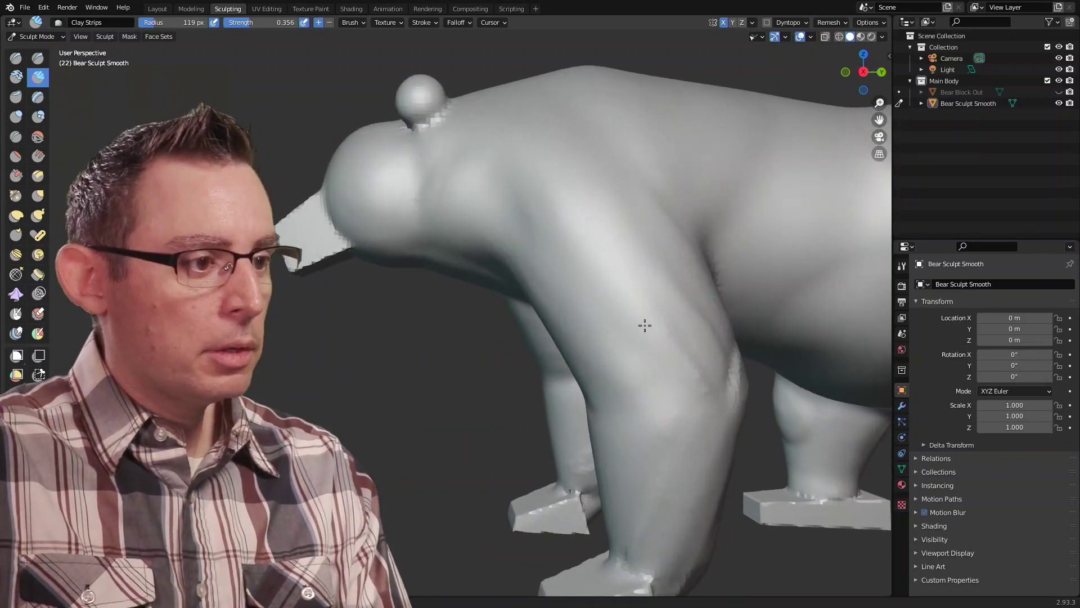
pyautogui.moveTo(503, 135); pyautogui.dragTo(543, 161, button='middle')
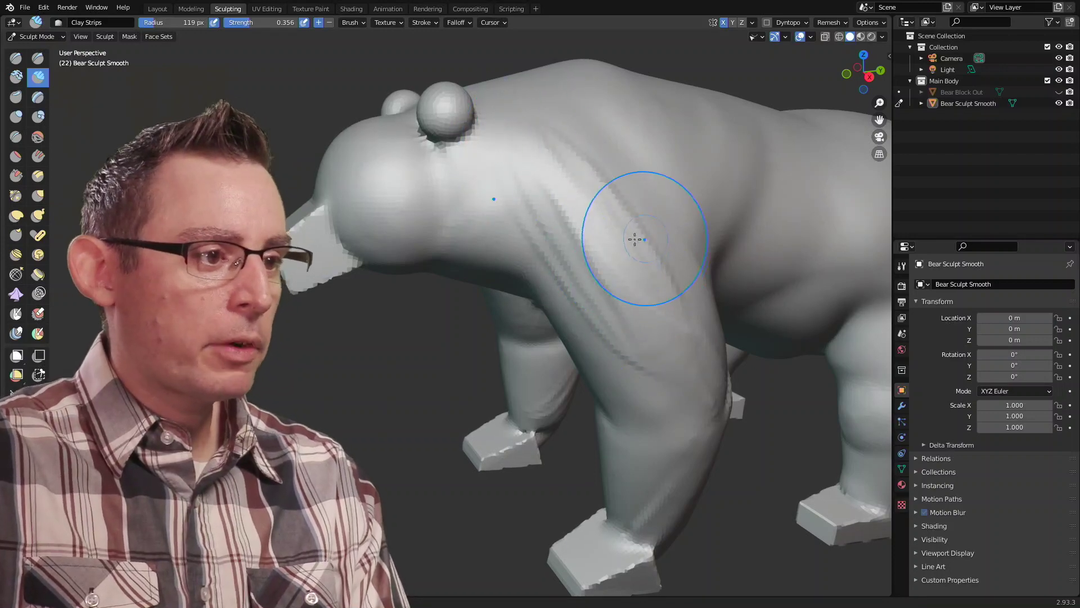
pyautogui.moveTo(632, 238)
pyautogui.mouseDown(button='middle')
pyautogui.moveTo(555, 260)
pyautogui.moveTo(571, 264)
pyautogui.mouseUp(button='middle')
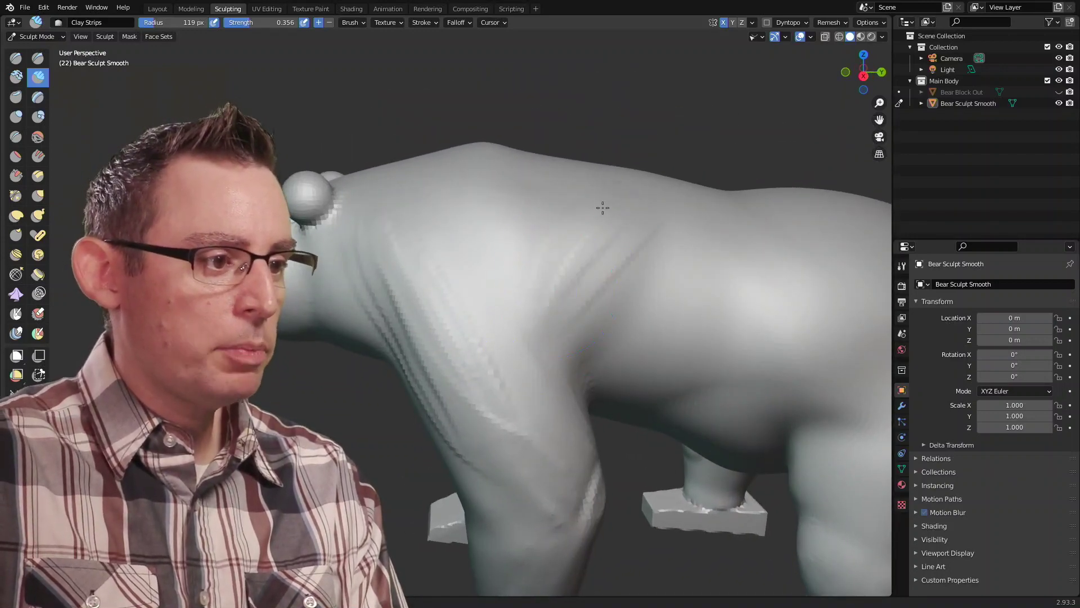